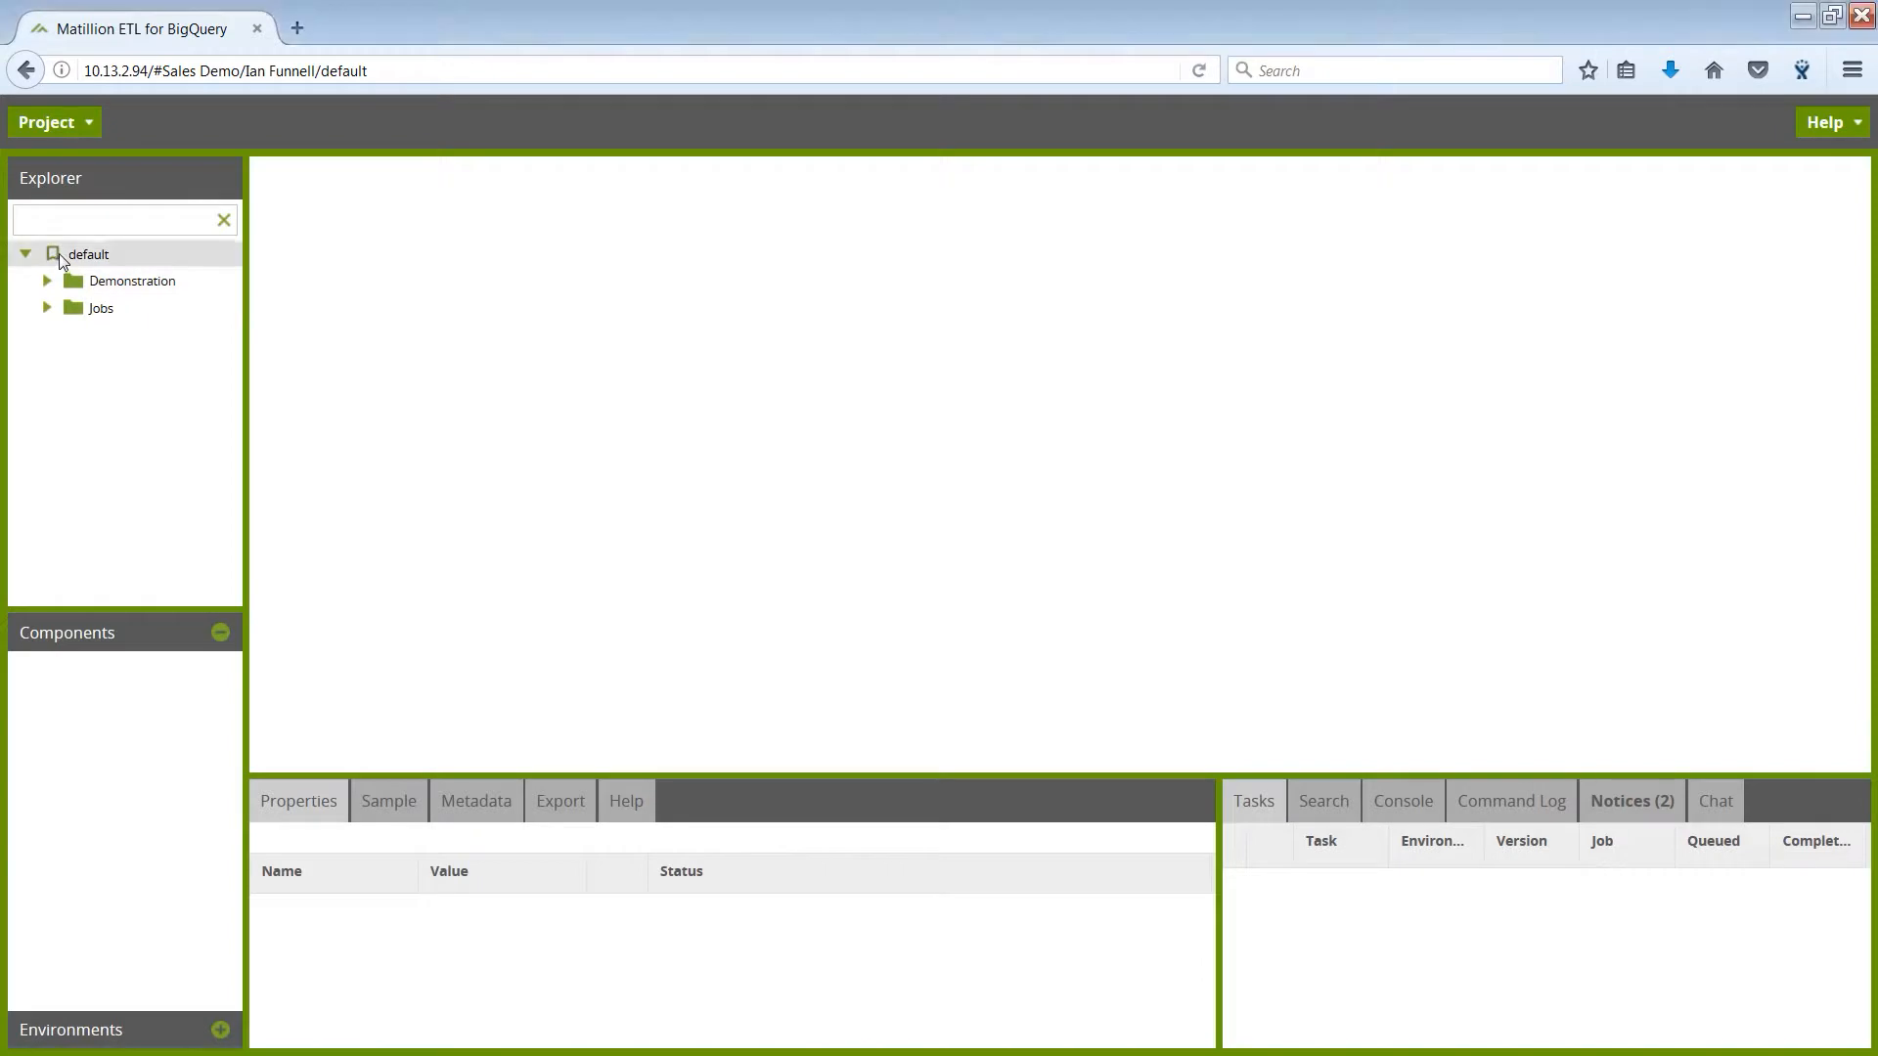
# Step: Create an orchestration job named SF under the default version and switch to it
pyautogui.rightClick(59, 255)
pyautogui.click(149, 305)
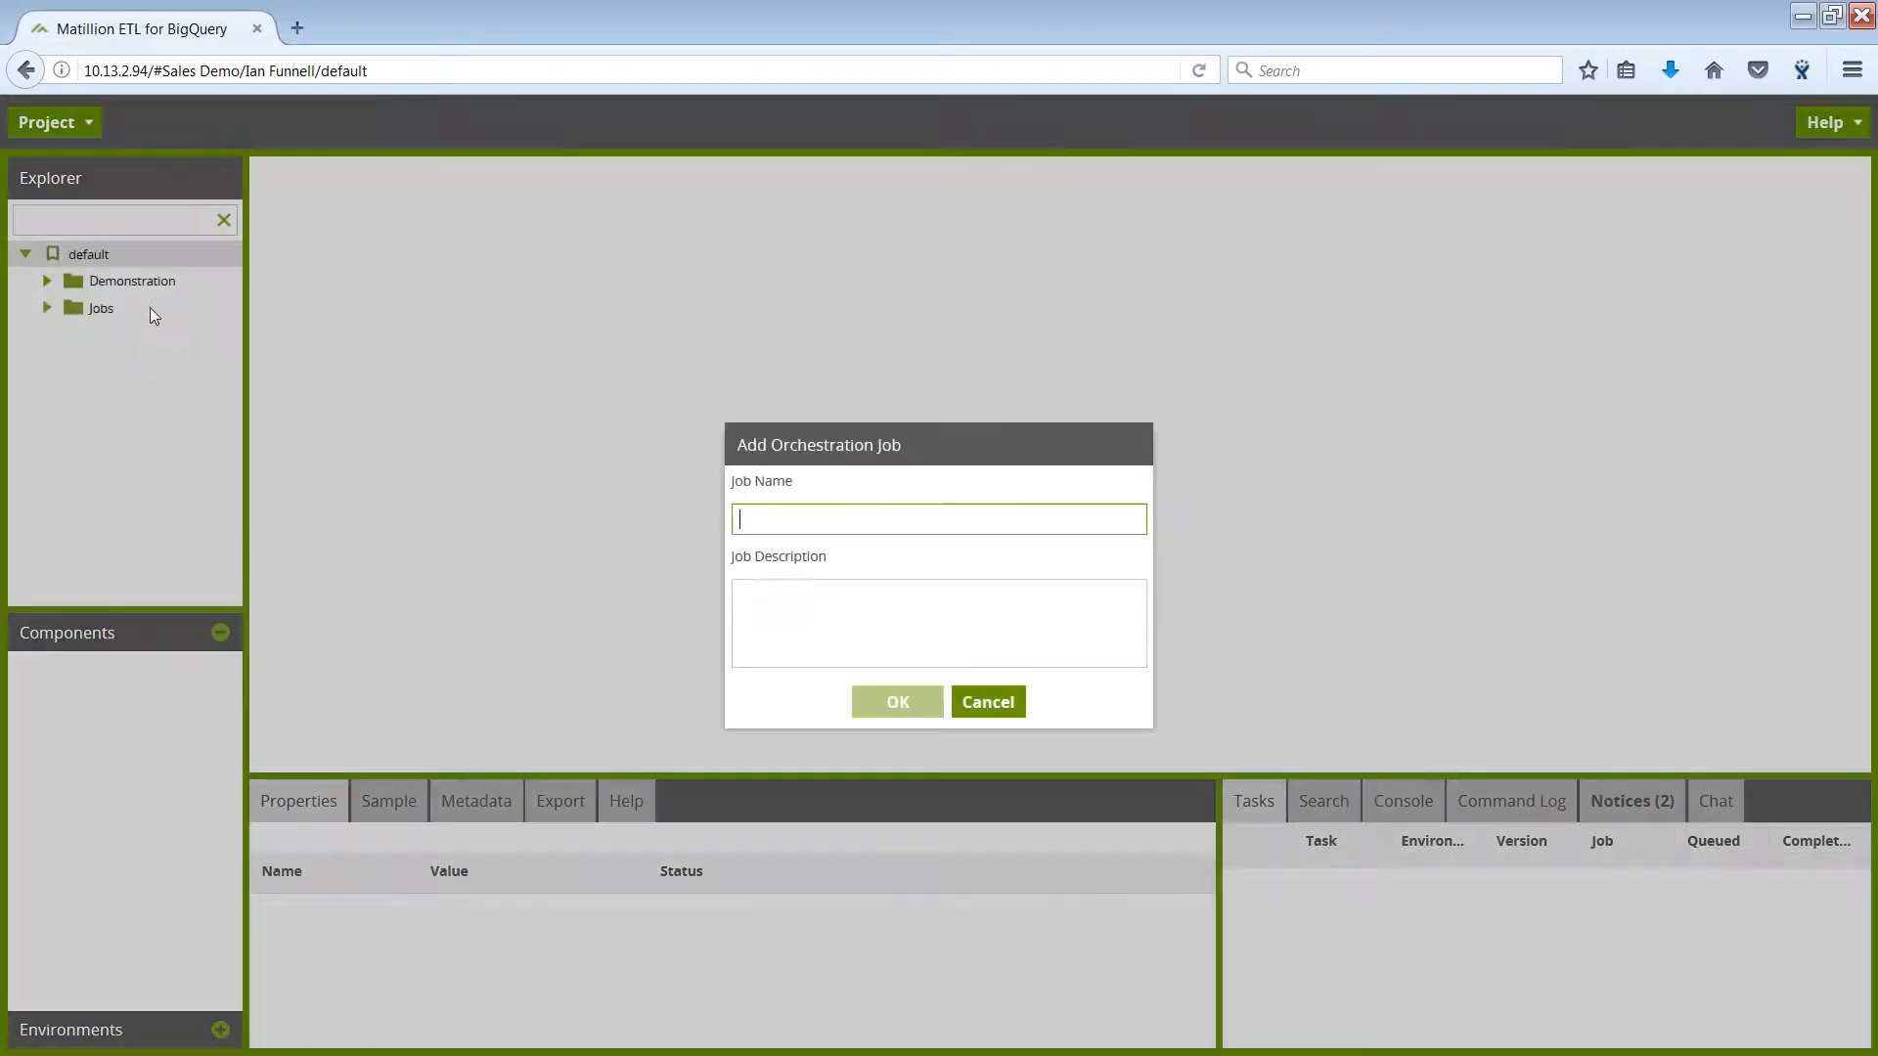
pyautogui.write('SF')
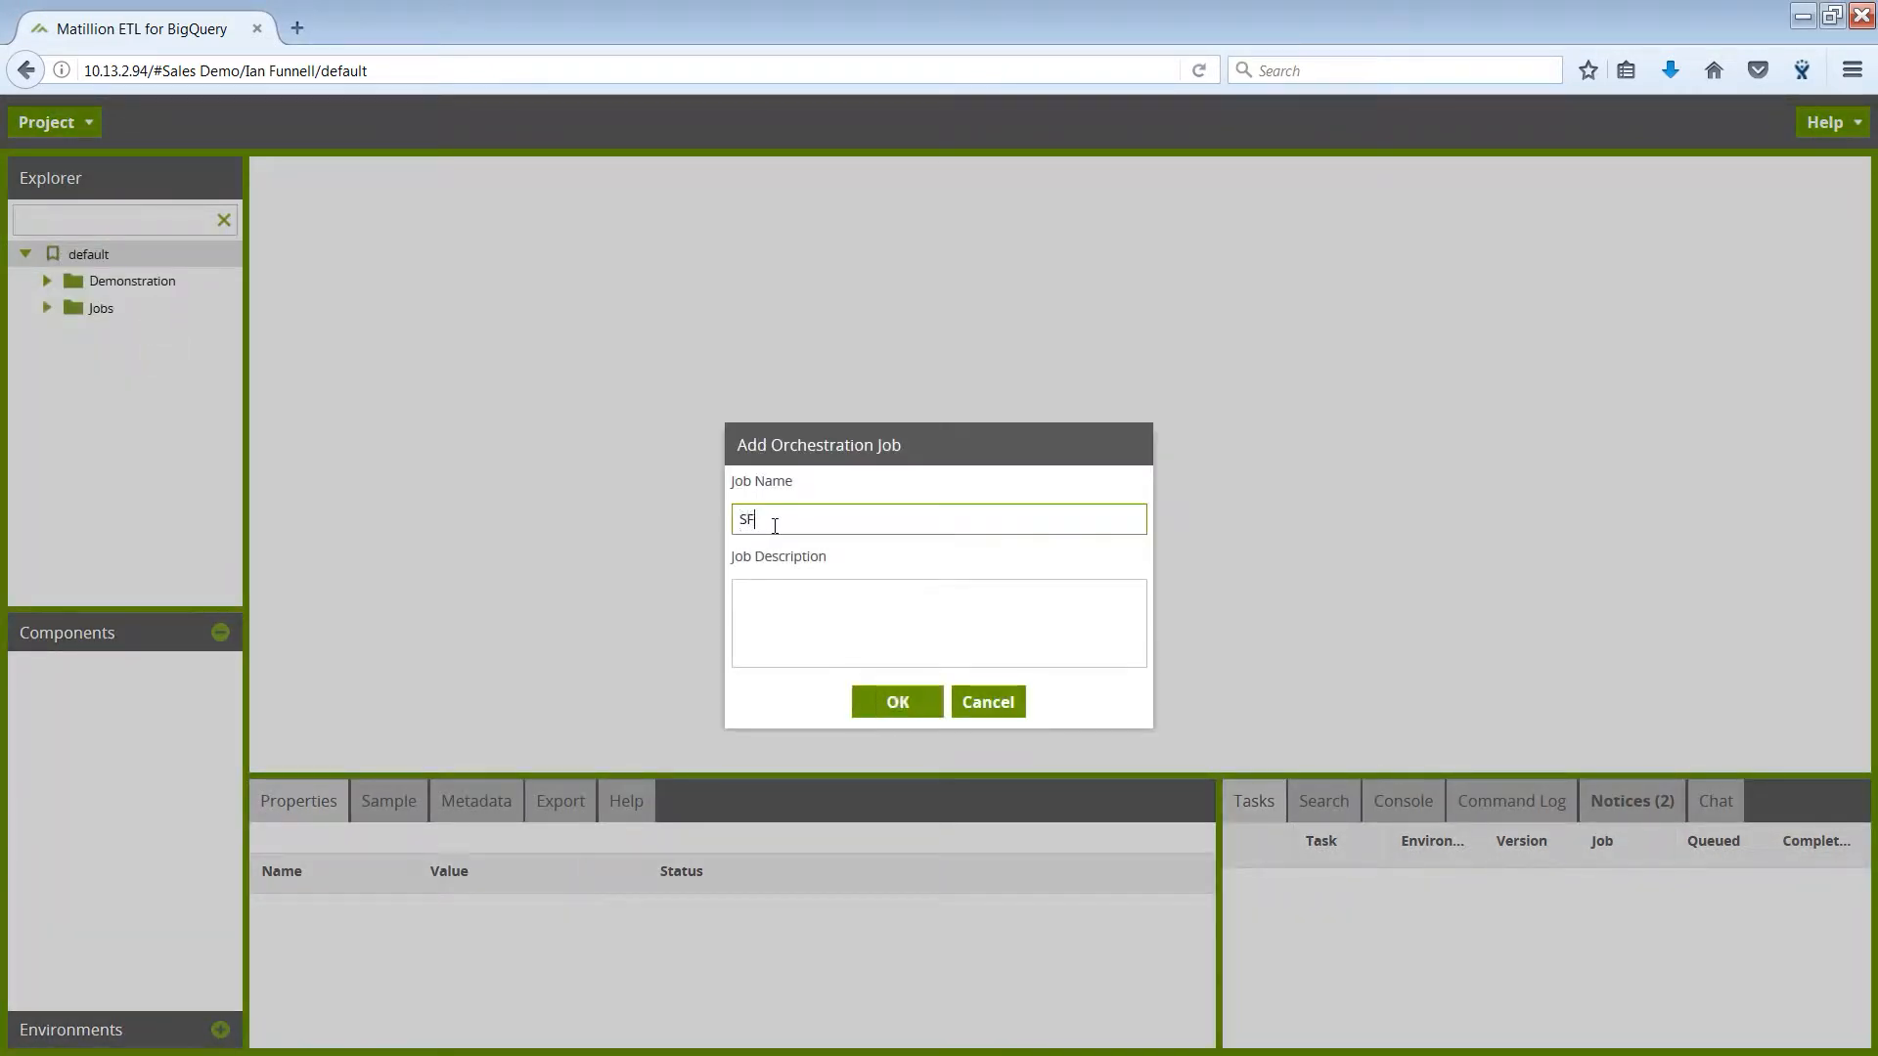
pyautogui.click(905, 698)
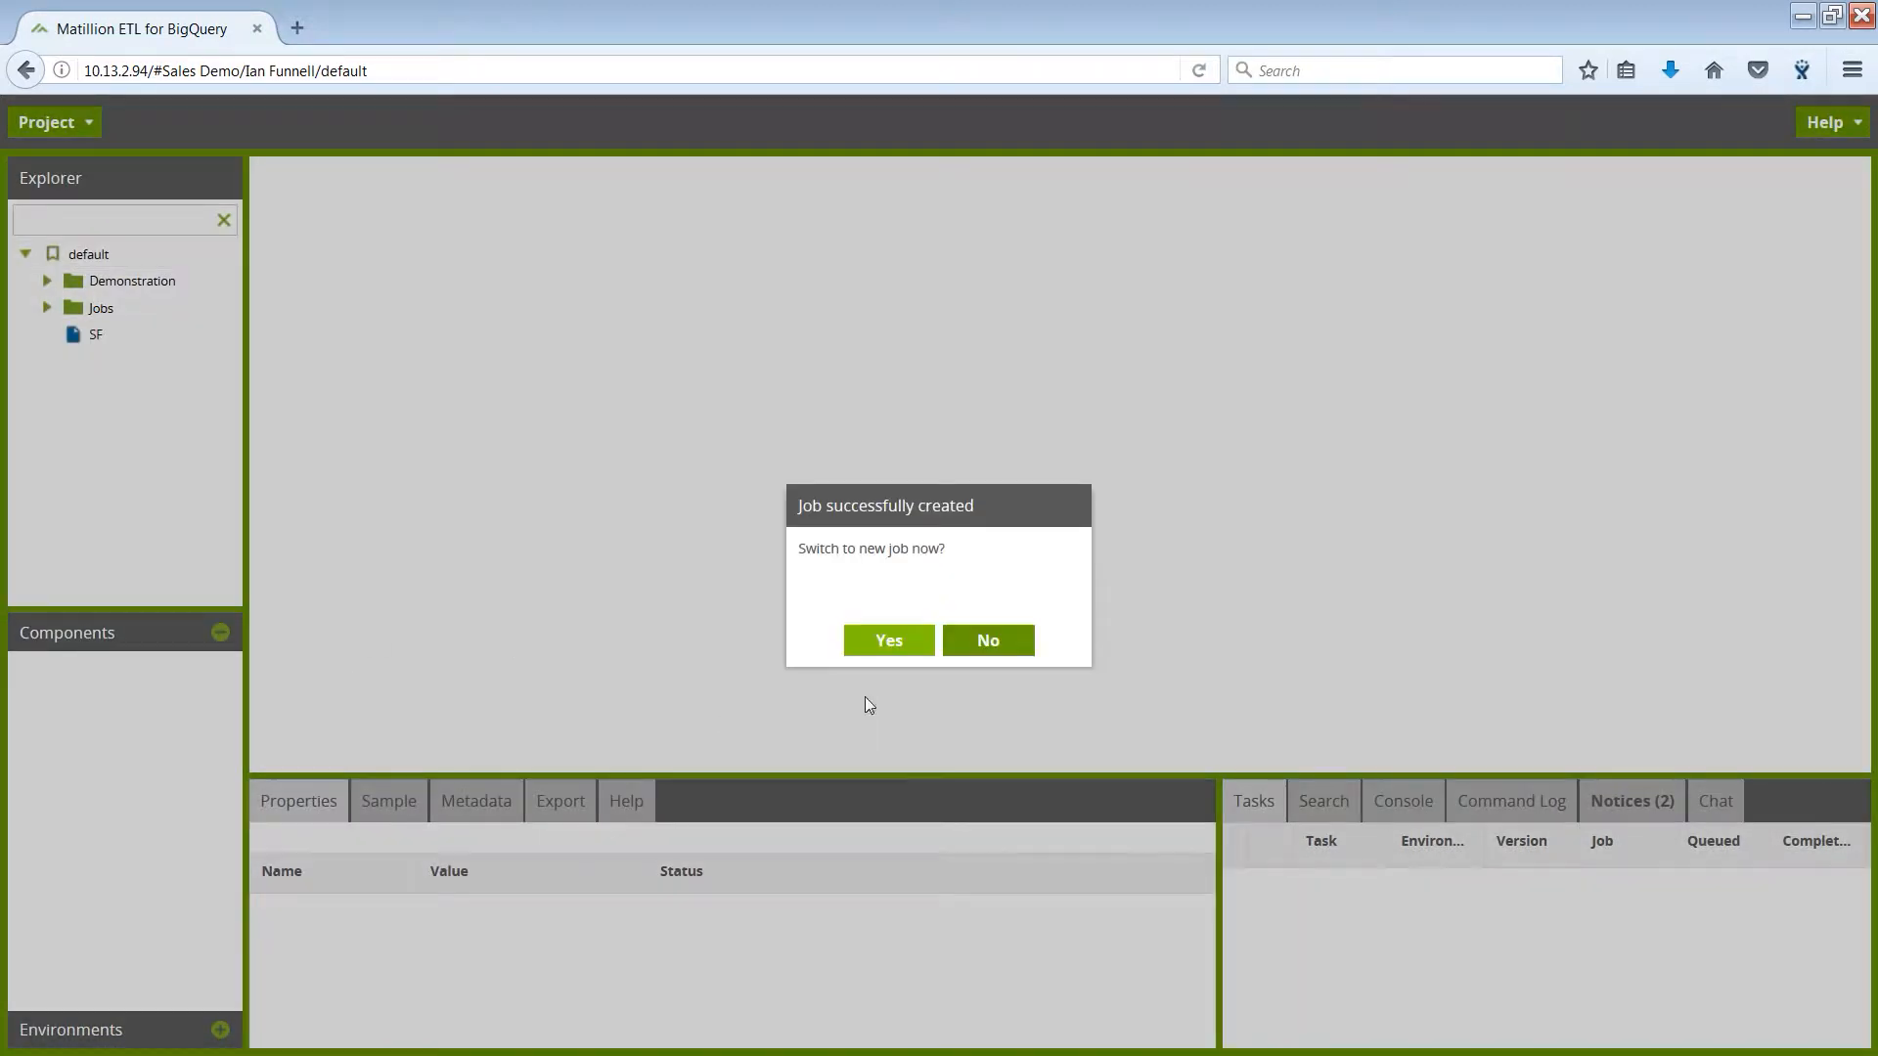
pyautogui.click(890, 649)
# Step: Add a Salesforce Query component beside Start 0 on the SF job canvas and connect Start 0 to it
pyautogui.click(94, 669)
pyautogui.write('sal')
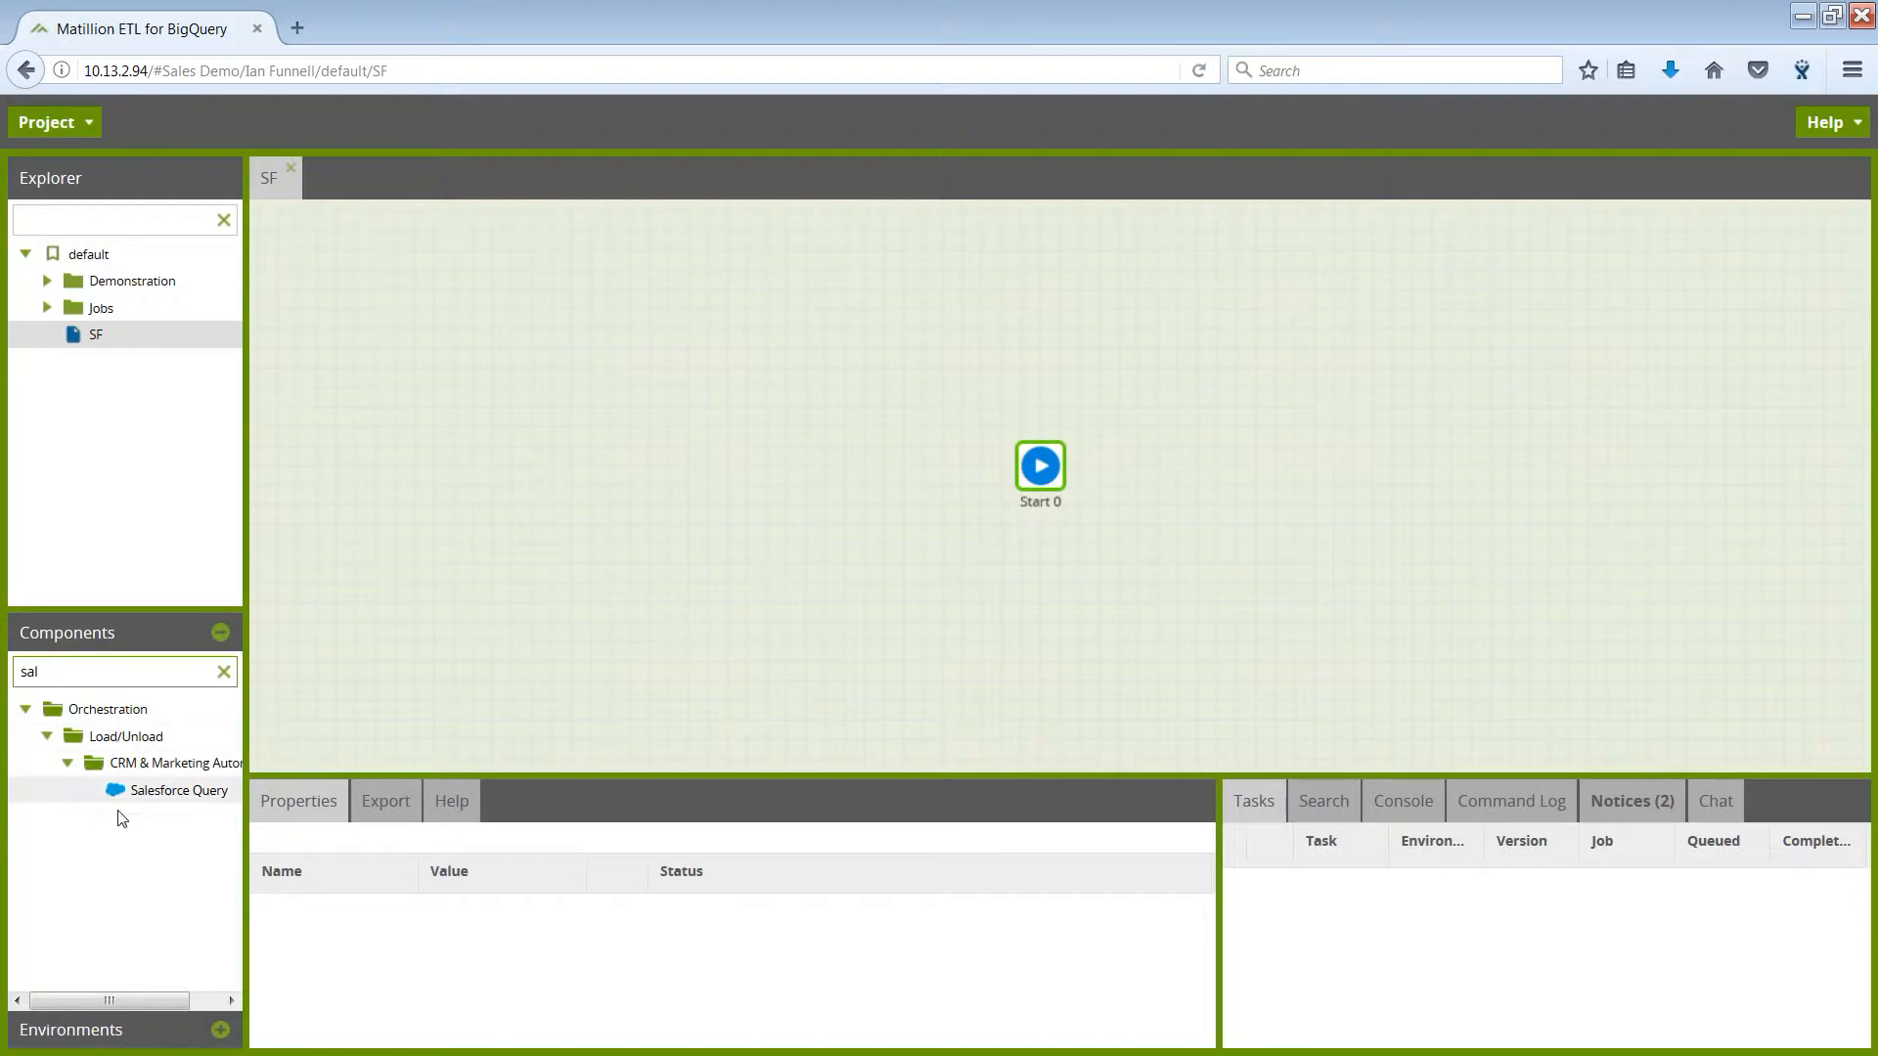
pyautogui.moveTo(124, 793); pyautogui.dragTo(1218, 468)
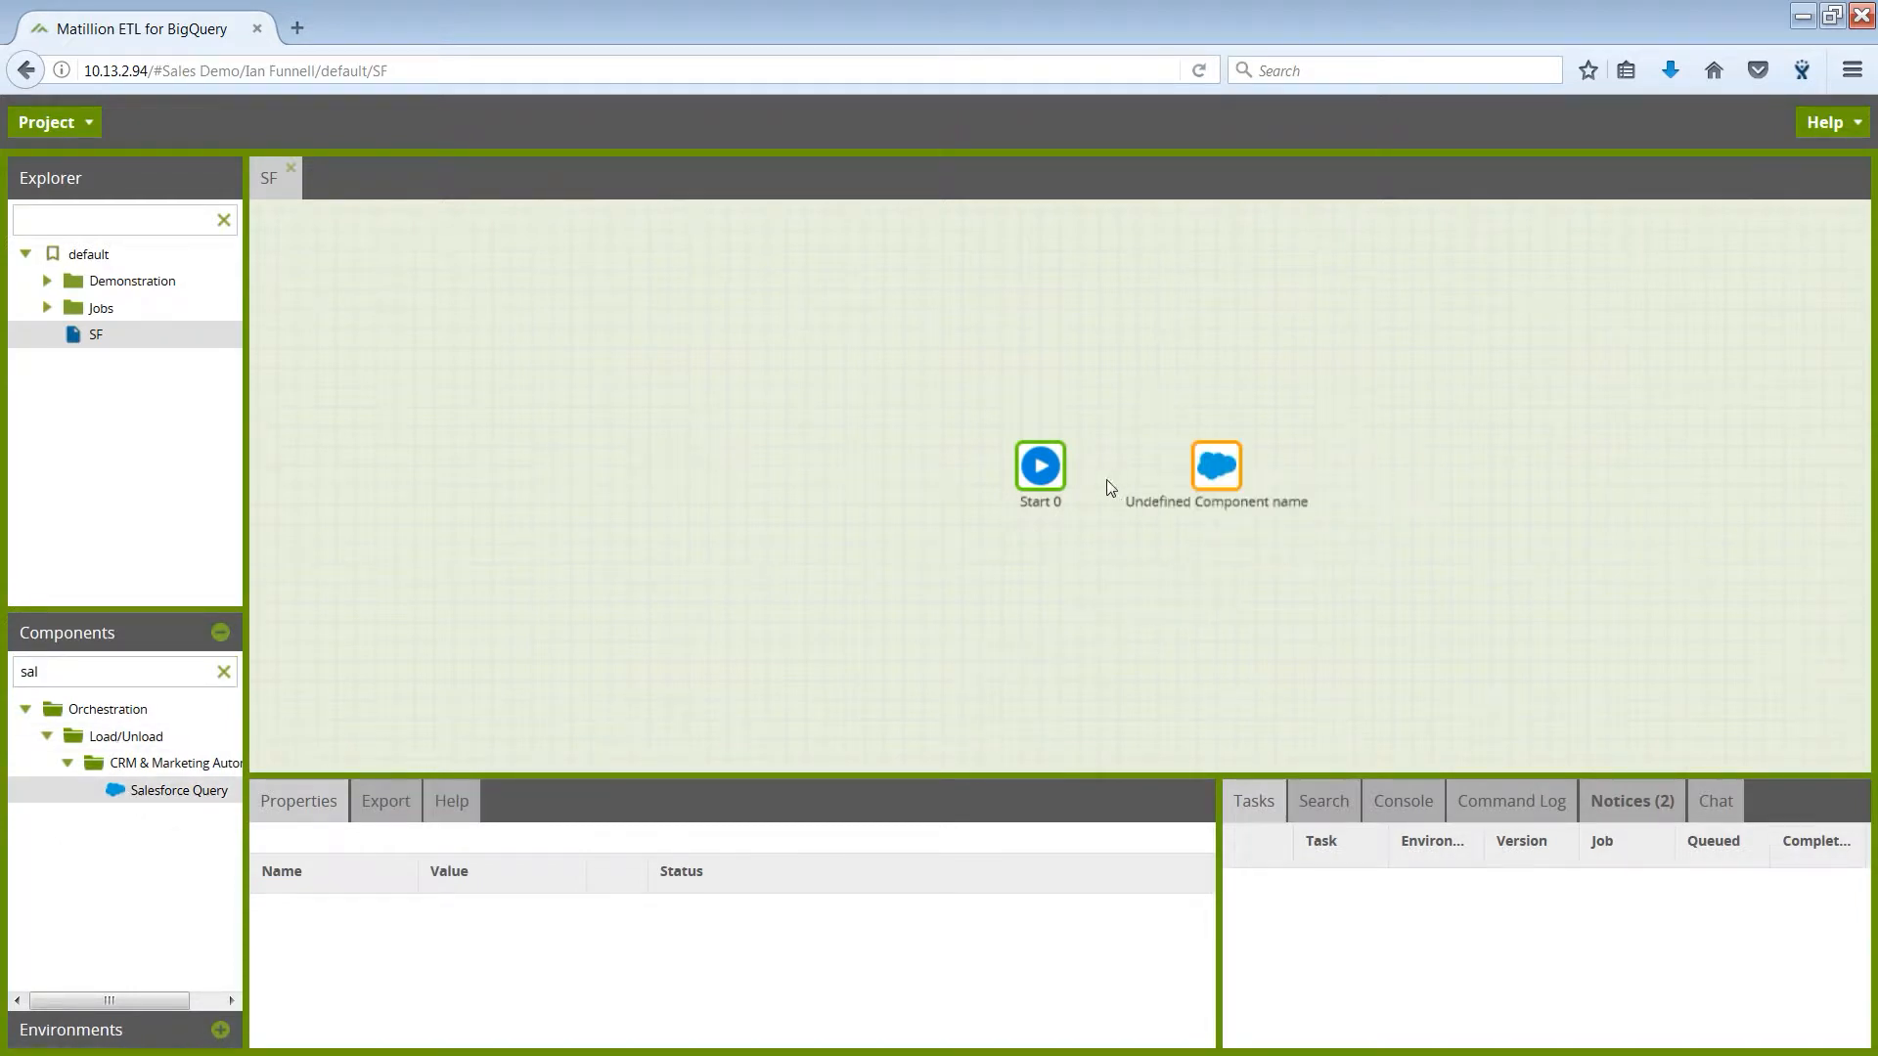
pyautogui.click(1048, 472)
pyautogui.moveTo(1081, 467); pyautogui.dragTo(1214, 477)
# Step: Review the Salesforce Query component's properties and fill in its Username with the Salesforce login e-mail
pyautogui.click(1219, 483)
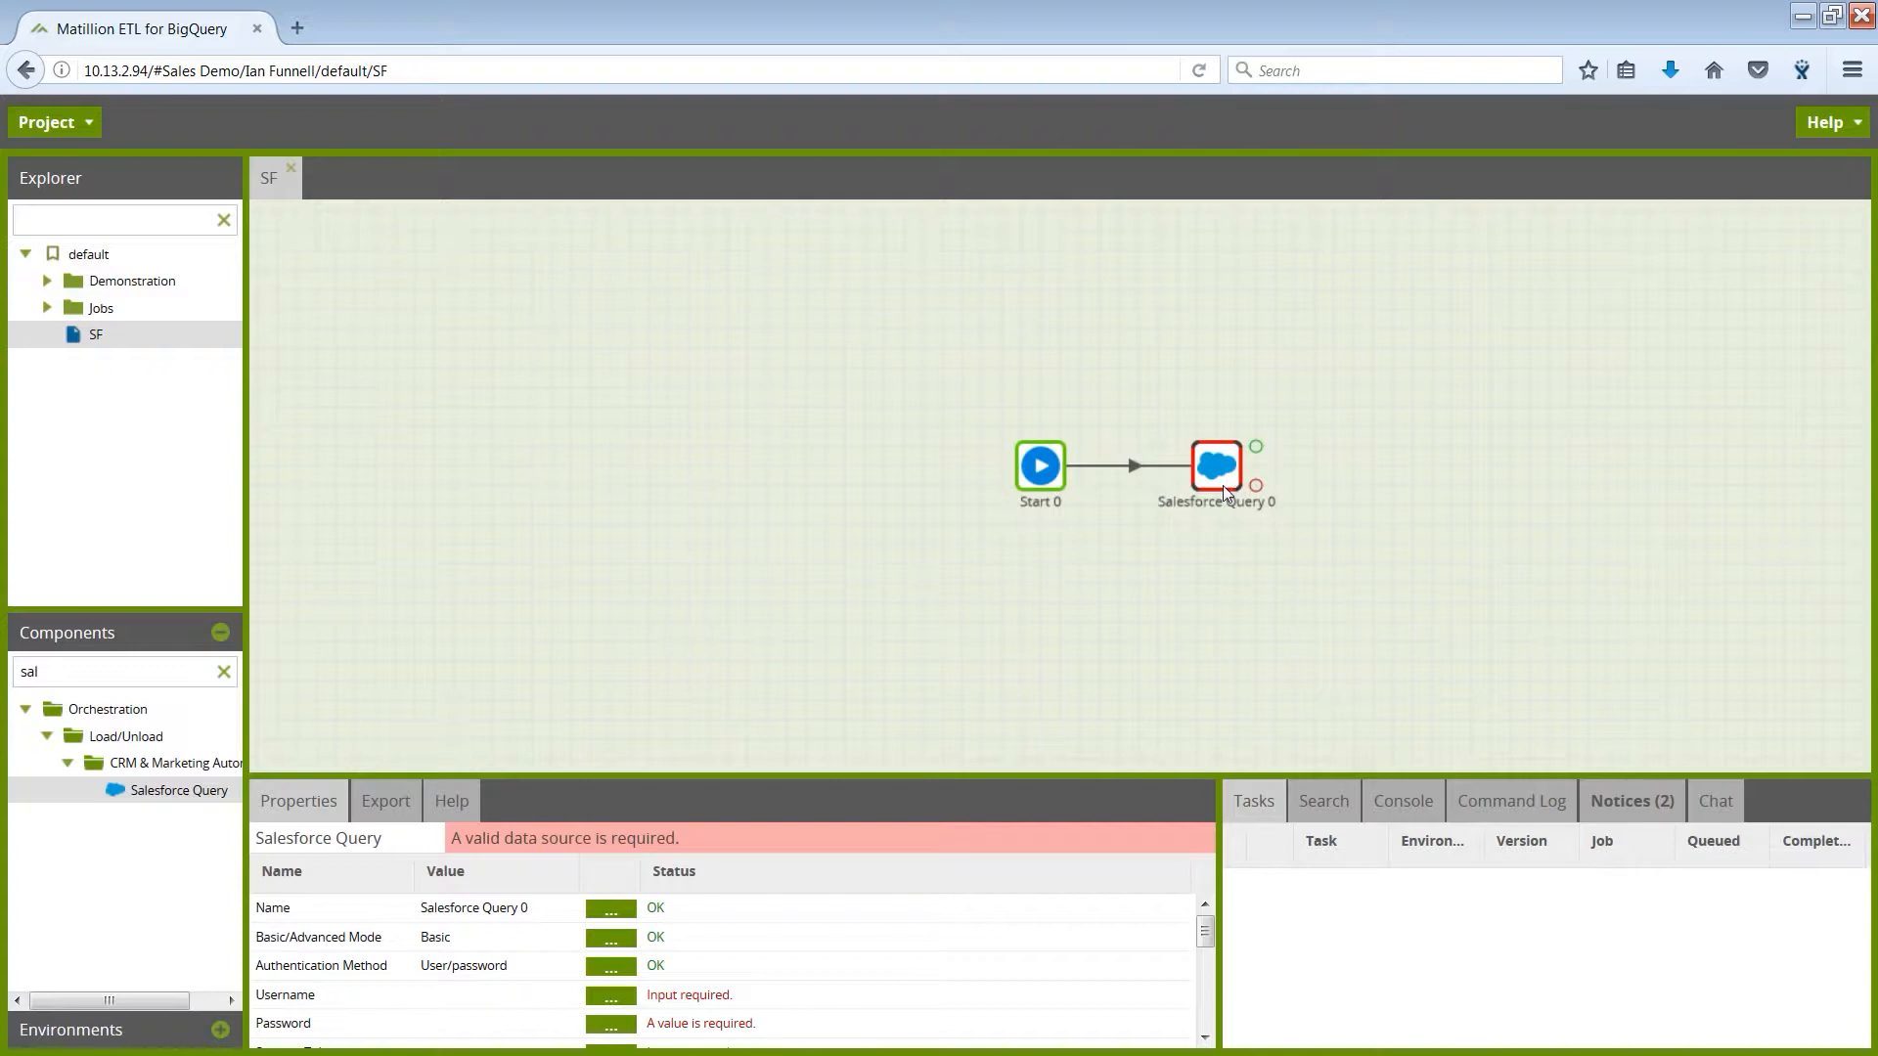
pyautogui.moveTo(1206, 924); pyautogui.dragTo(1206, 939)
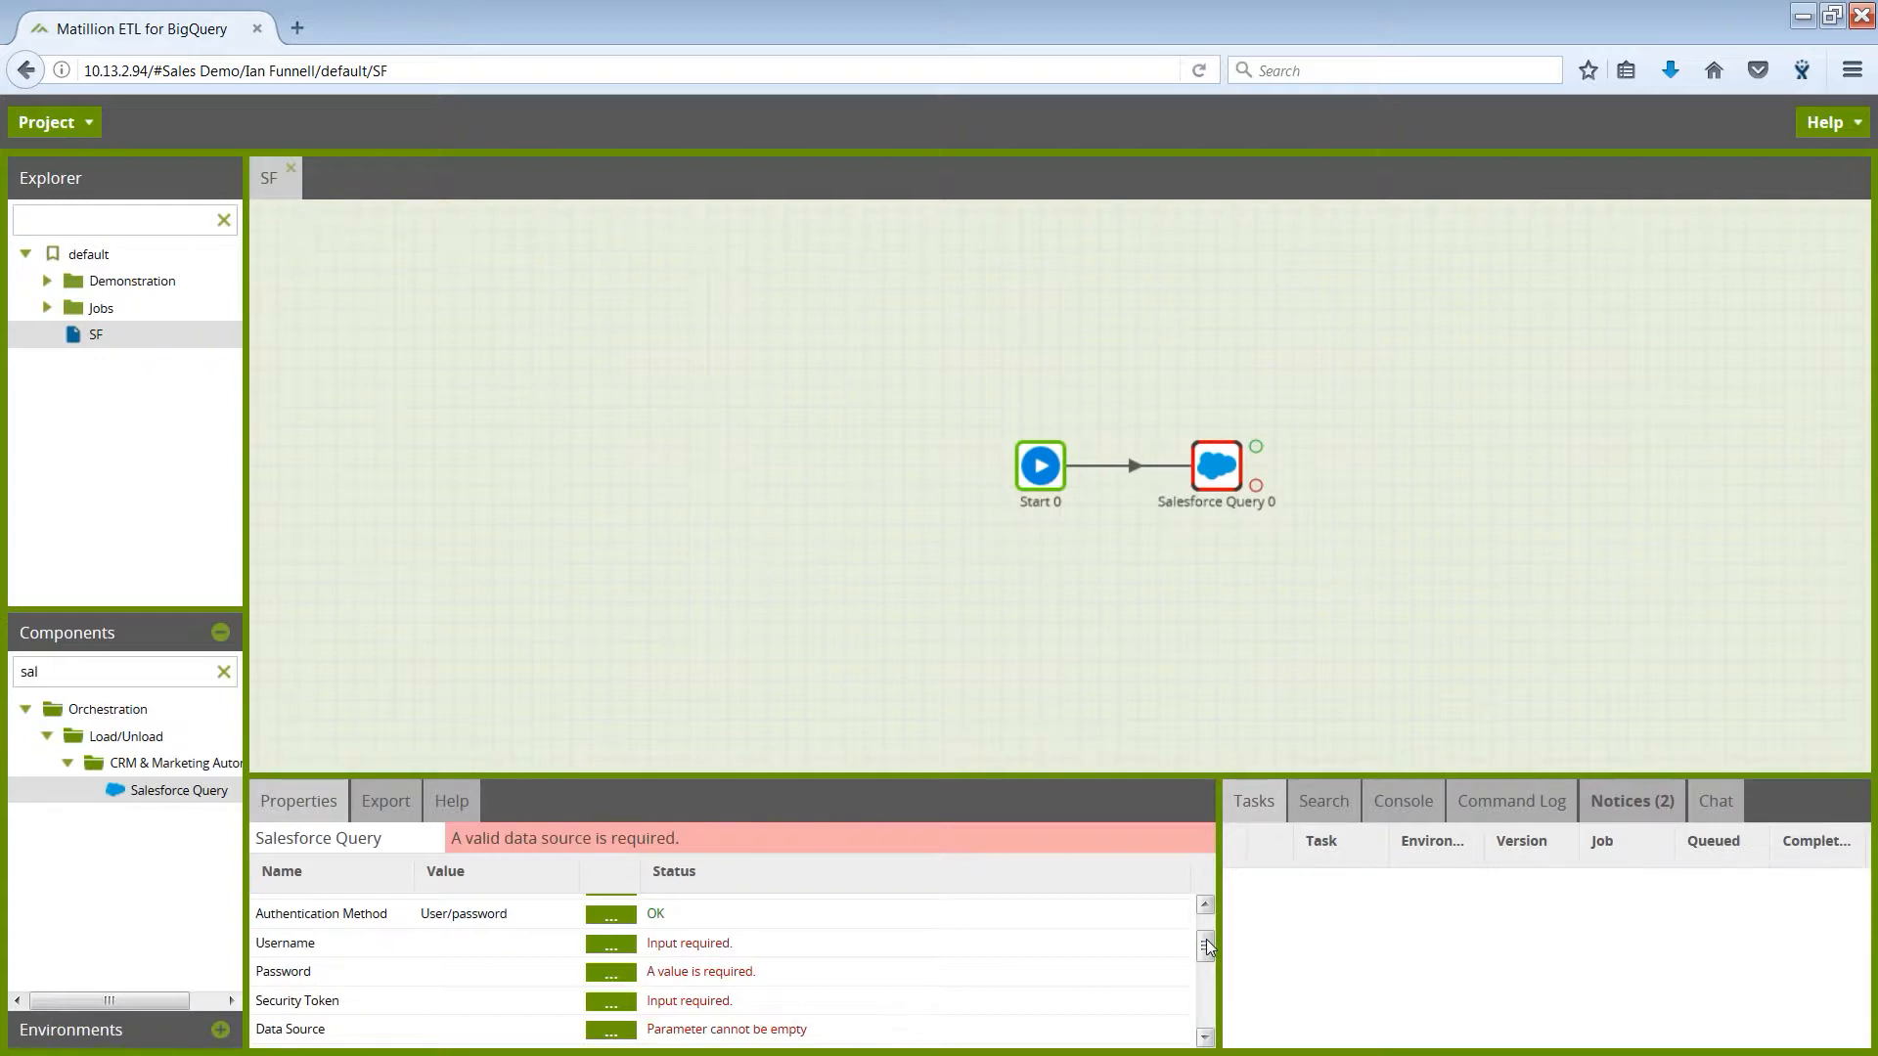
pyautogui.moveTo(1206, 940); pyautogui.dragTo(1209, 1023)
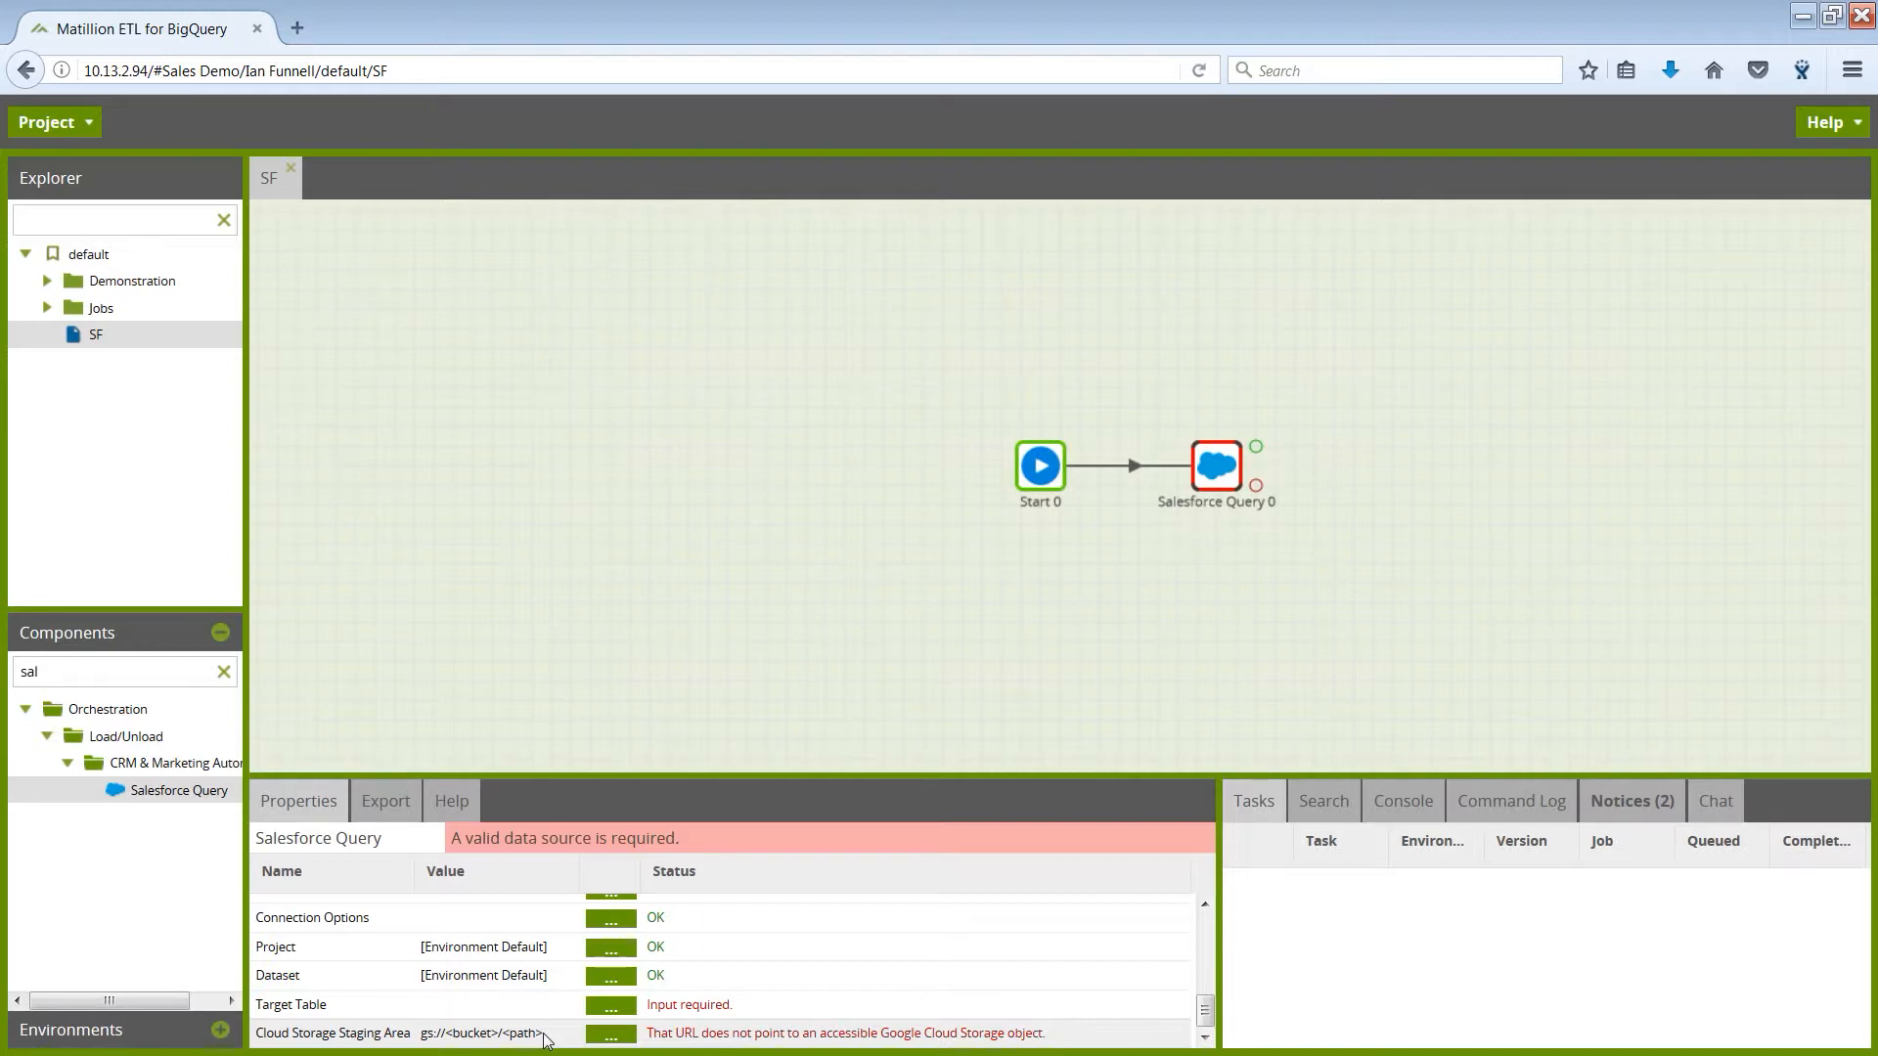
pyautogui.scroll(1, 543, 1042)
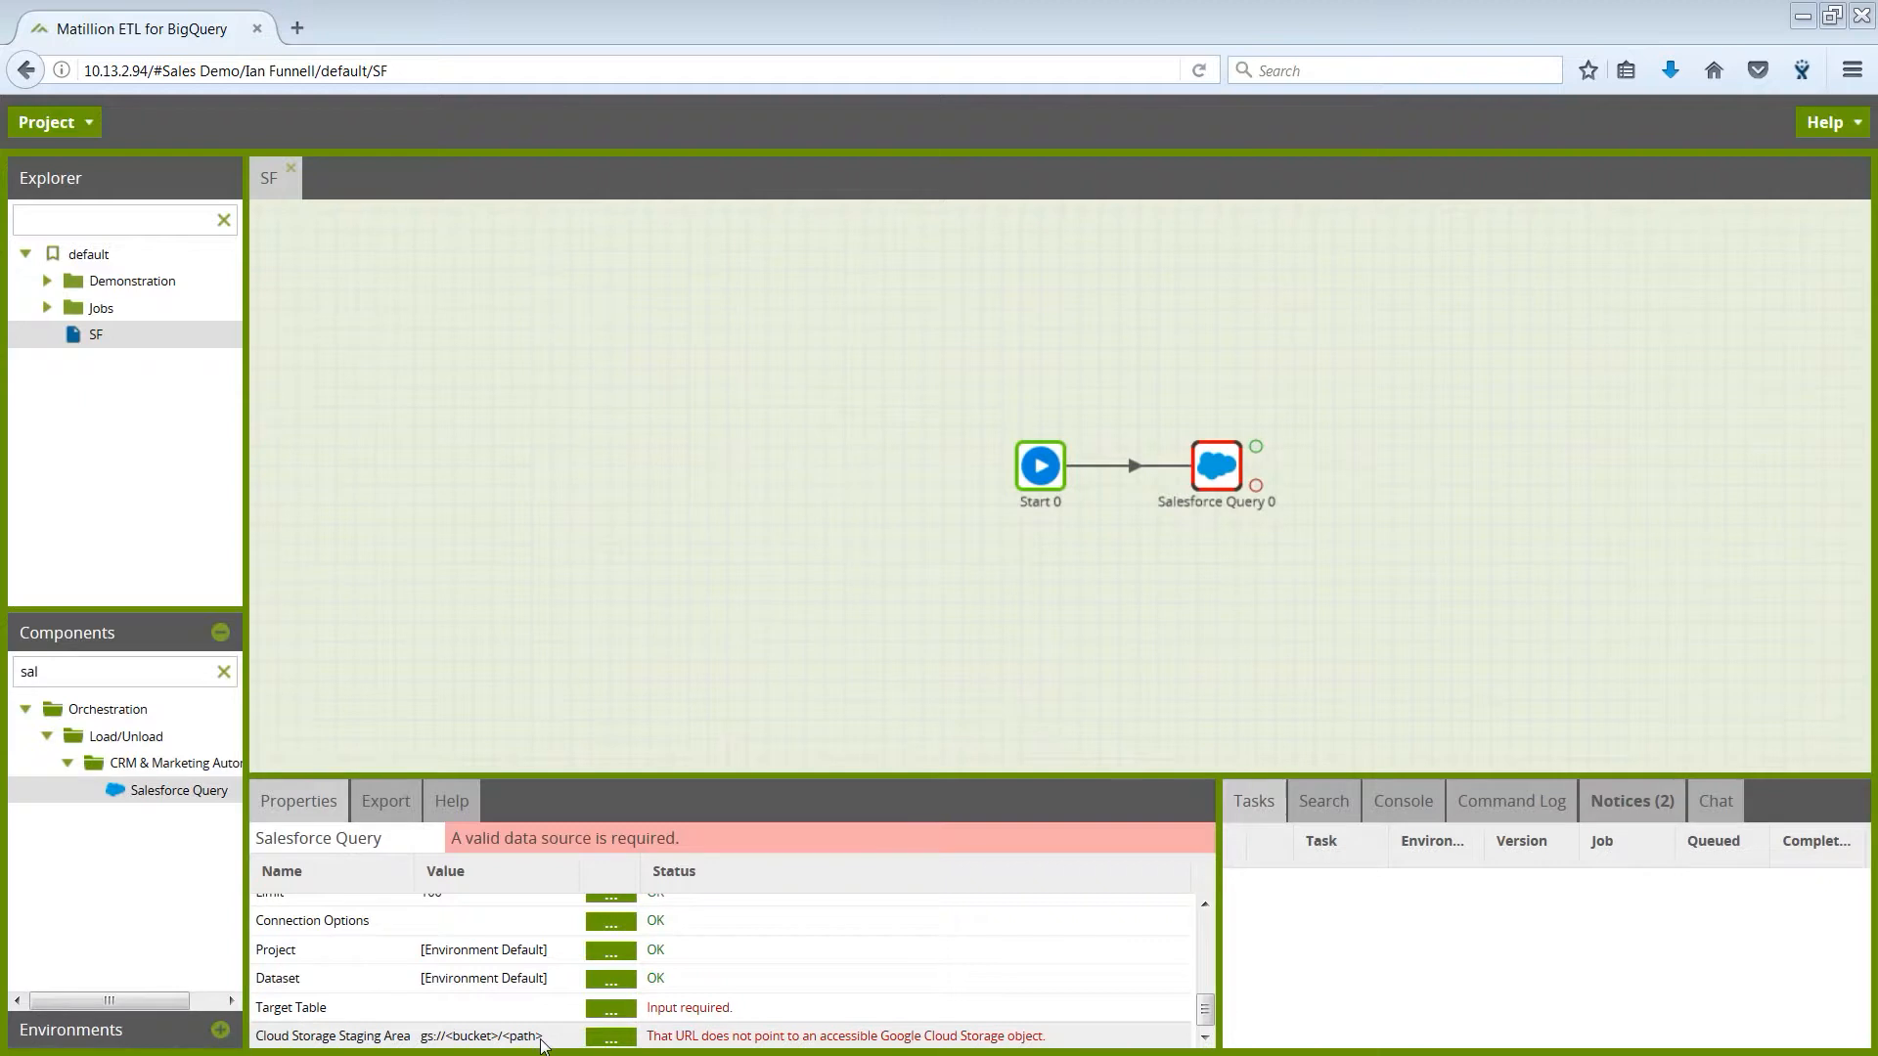
pyautogui.moveTo(1206, 1018); pyautogui.dragTo(1203, 937)
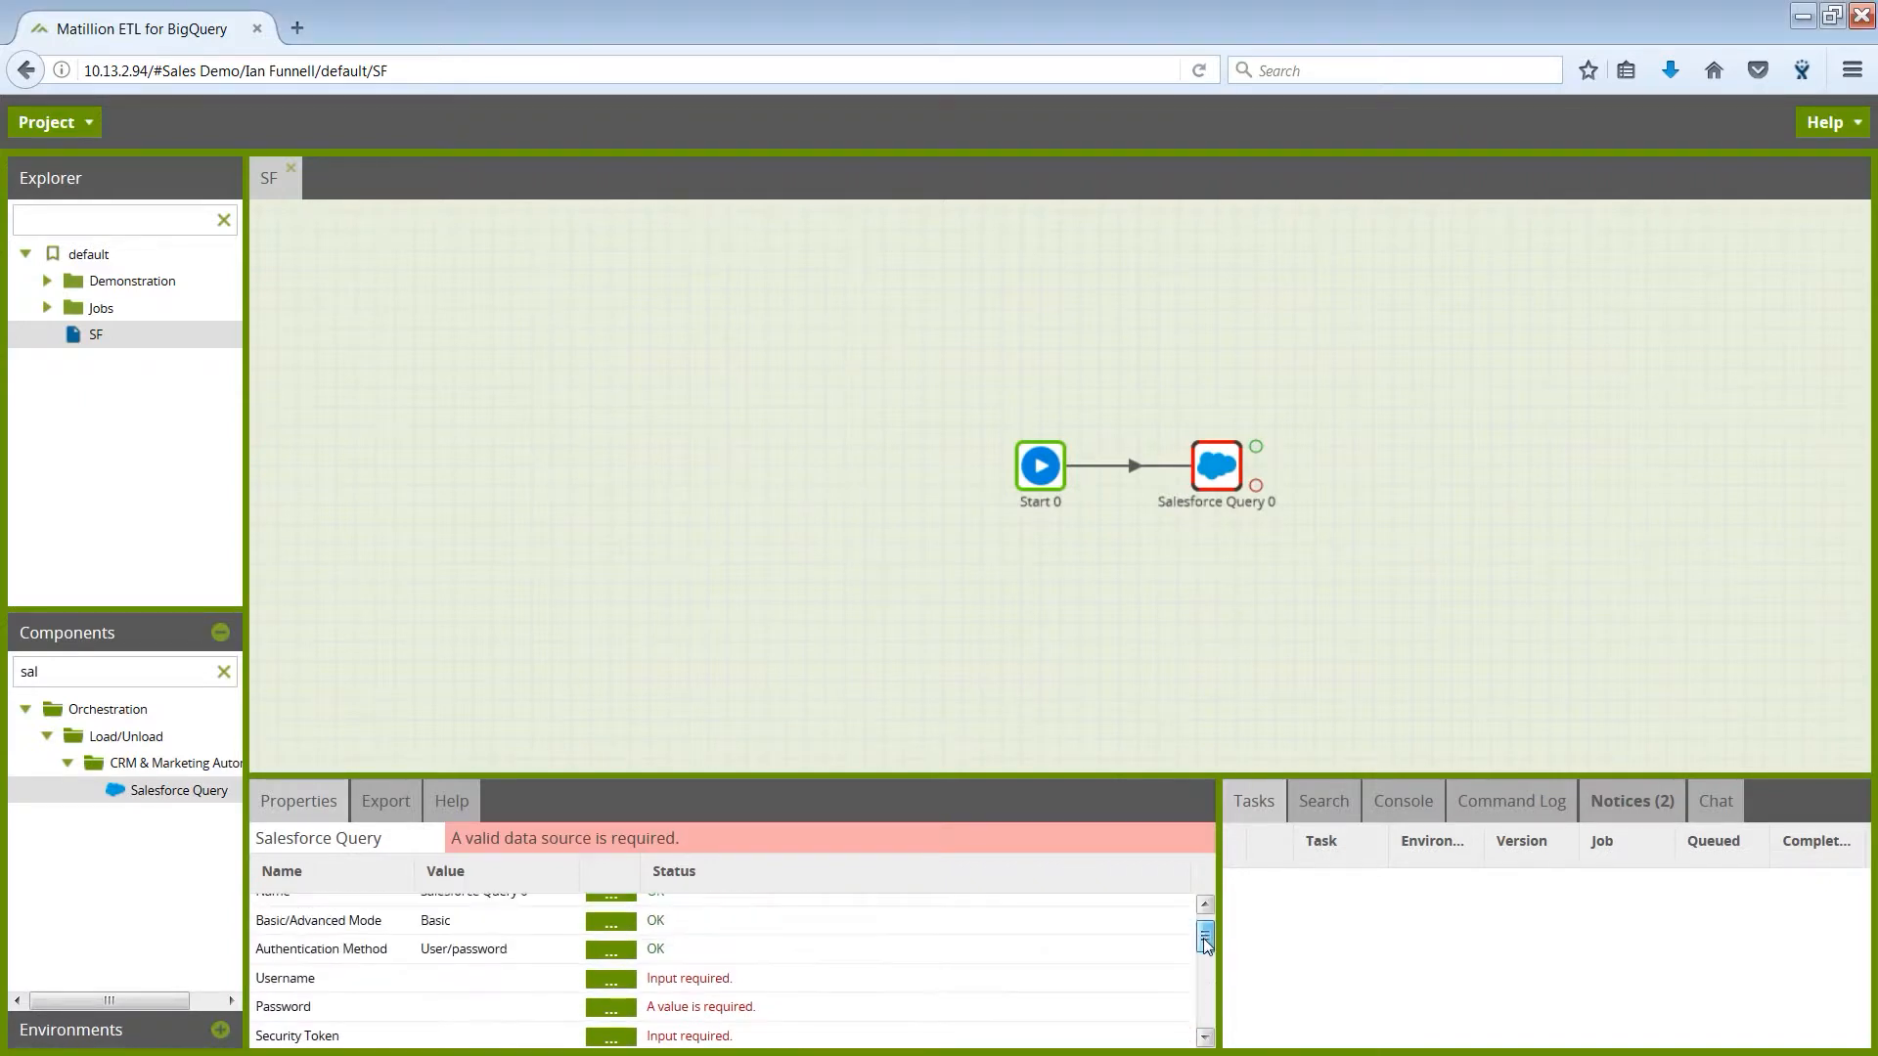
pyautogui.click(612, 979)
pyautogui.hotkey('ctrl', 'v')
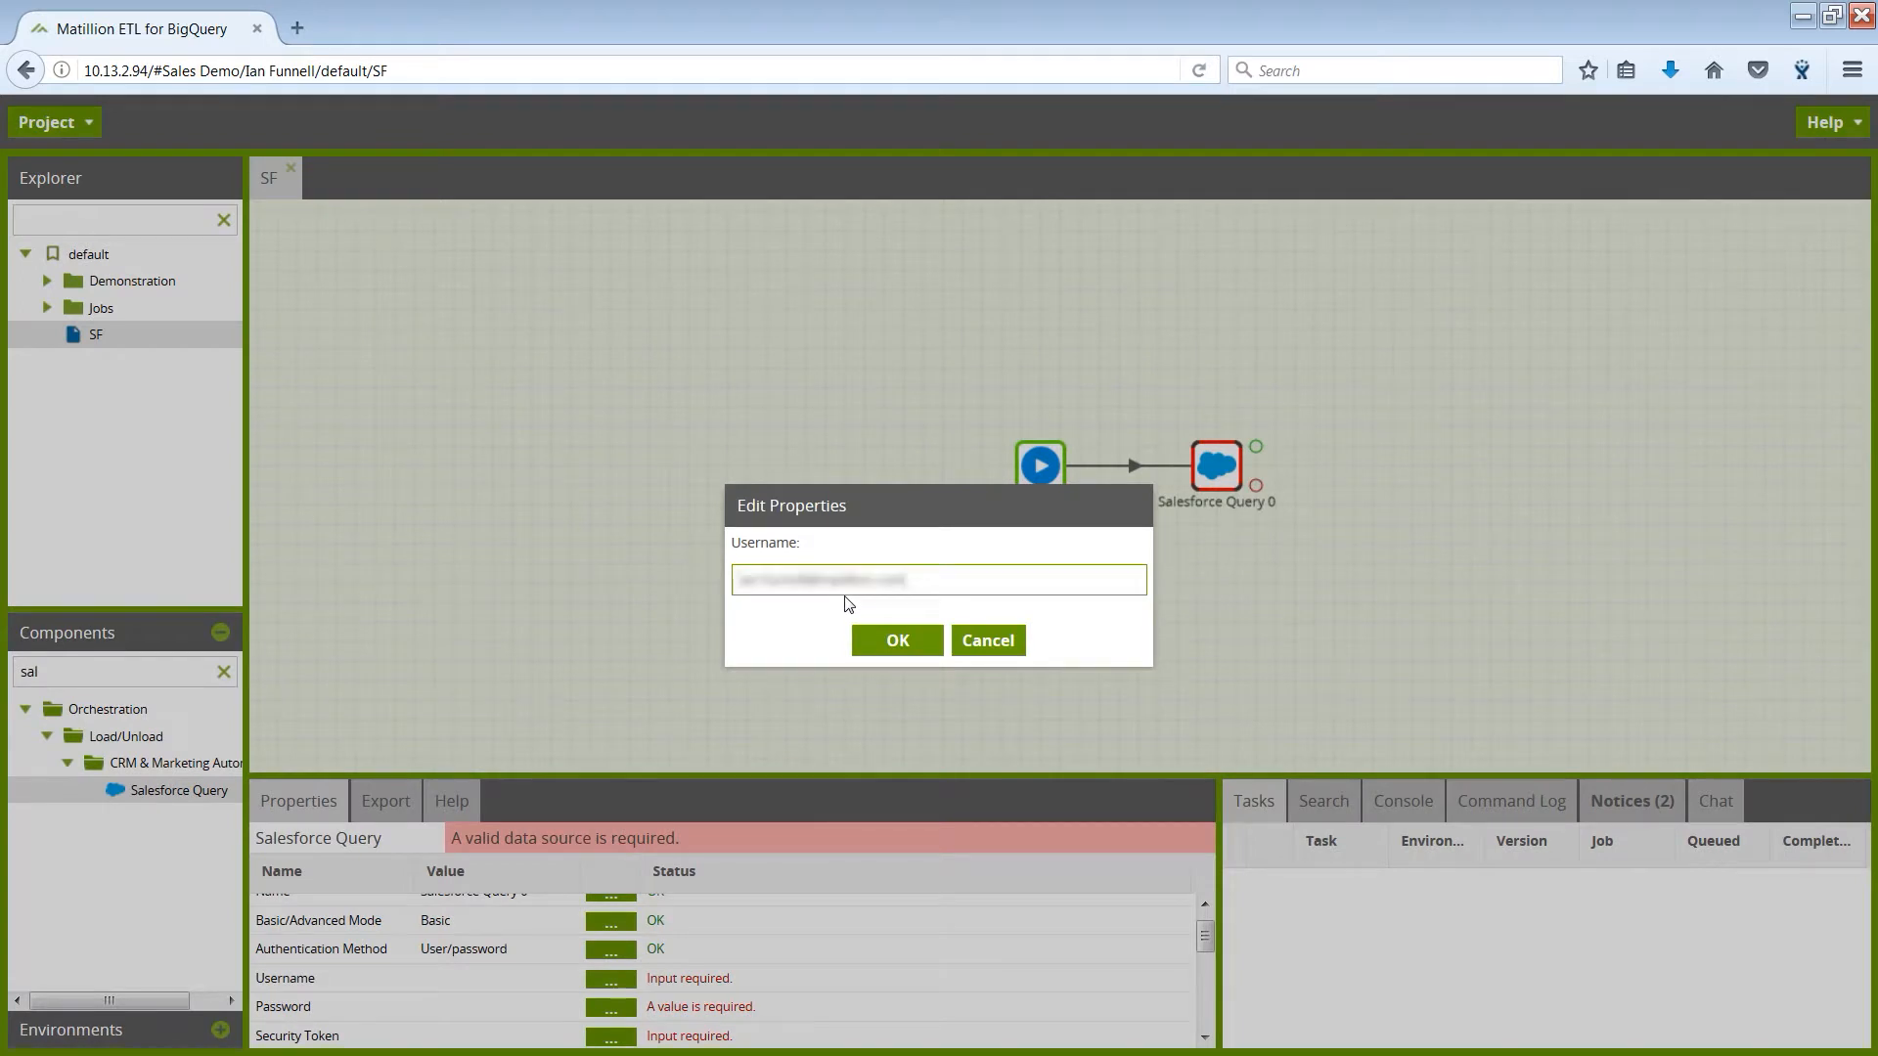
pyautogui.click(896, 640)
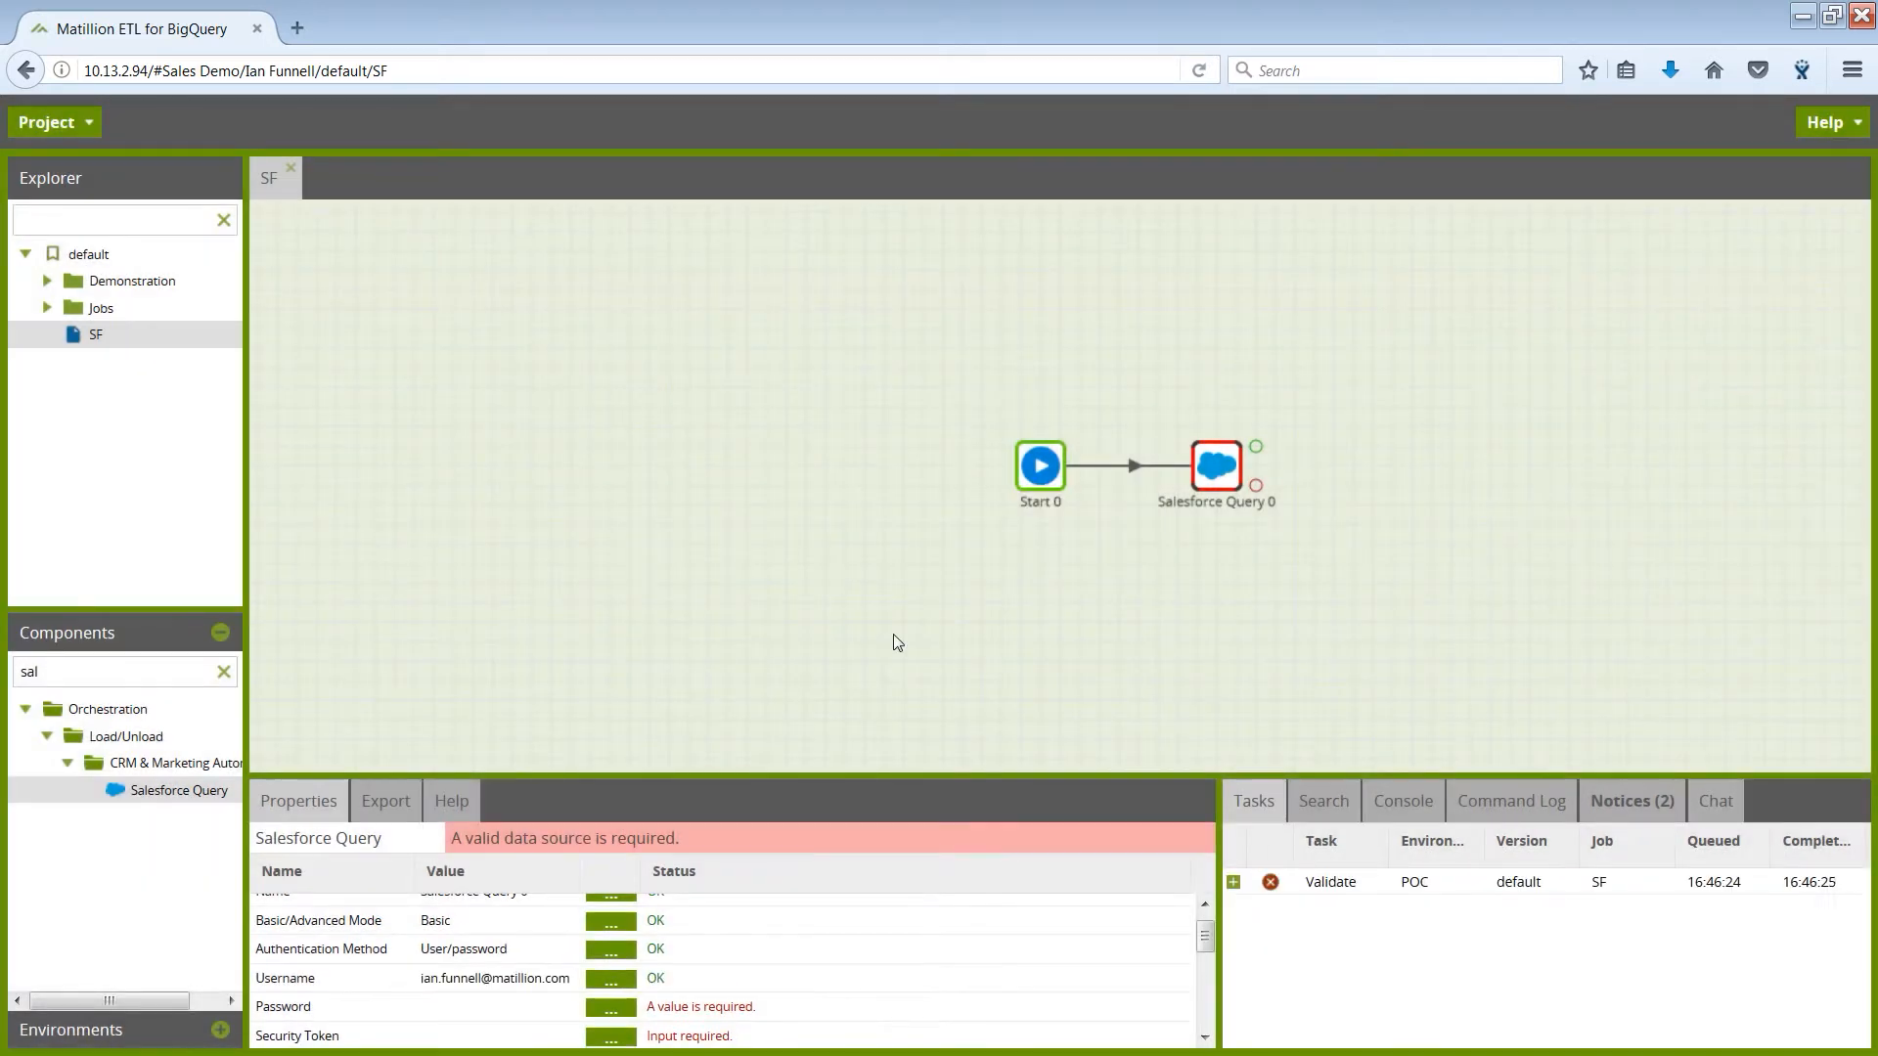
# Step: Enter the Salesforce account password for the query component, stored in the component itself
pyautogui.click(608, 1009)
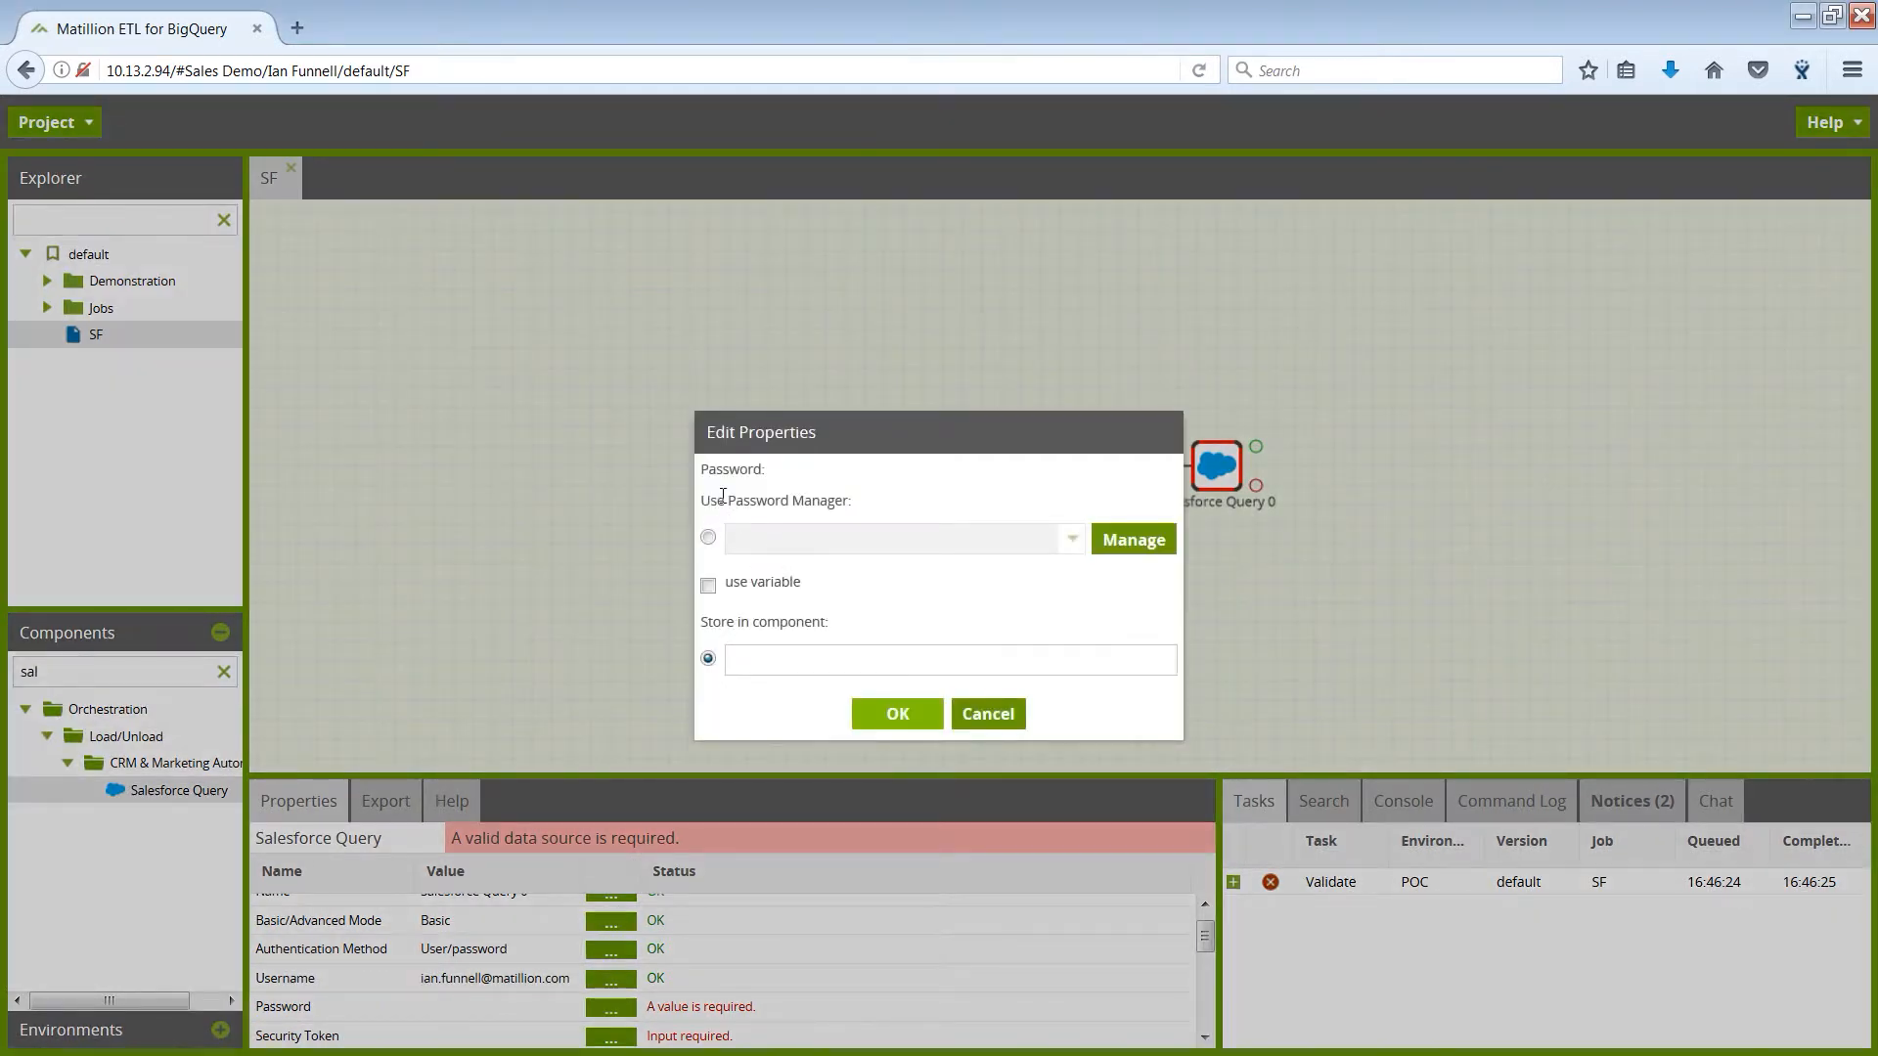
pyautogui.click(739, 660)
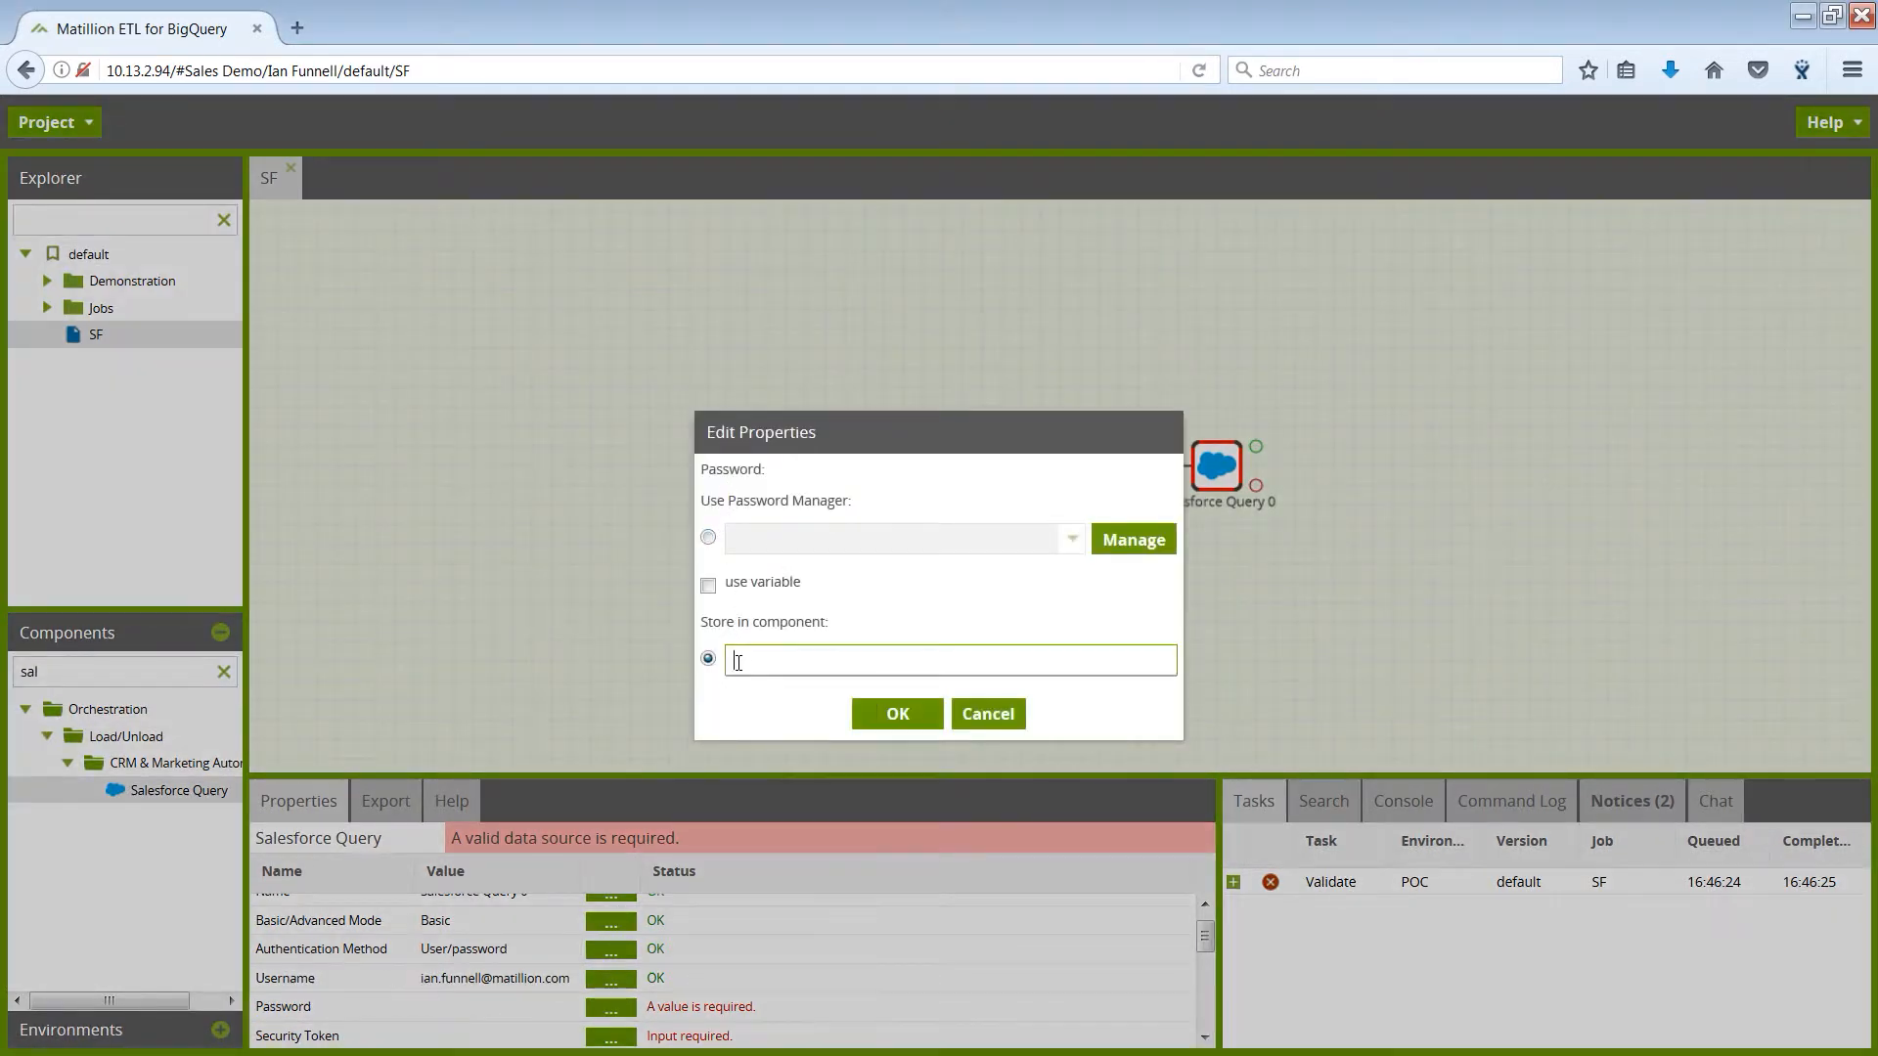
pyautogui.hotkey('ctrl', 'v')
pyautogui.click(863, 641)
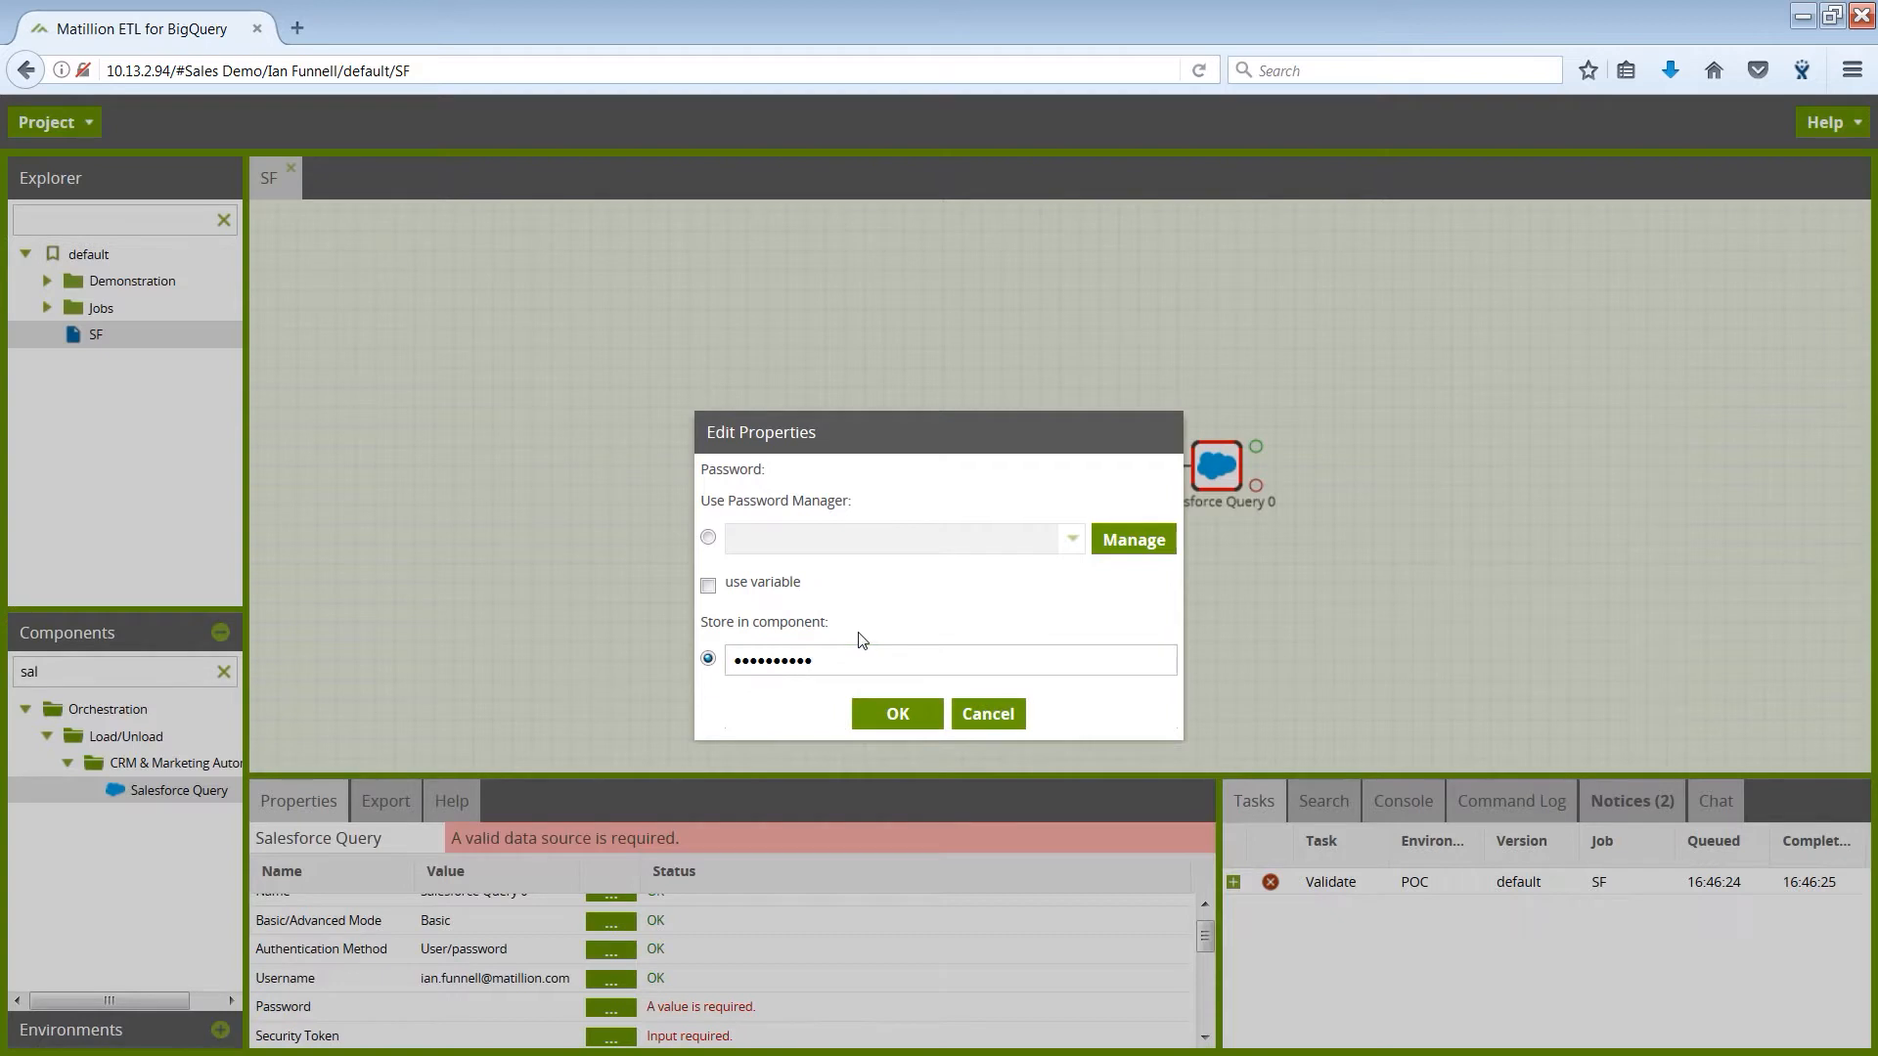
pyautogui.click(897, 715)
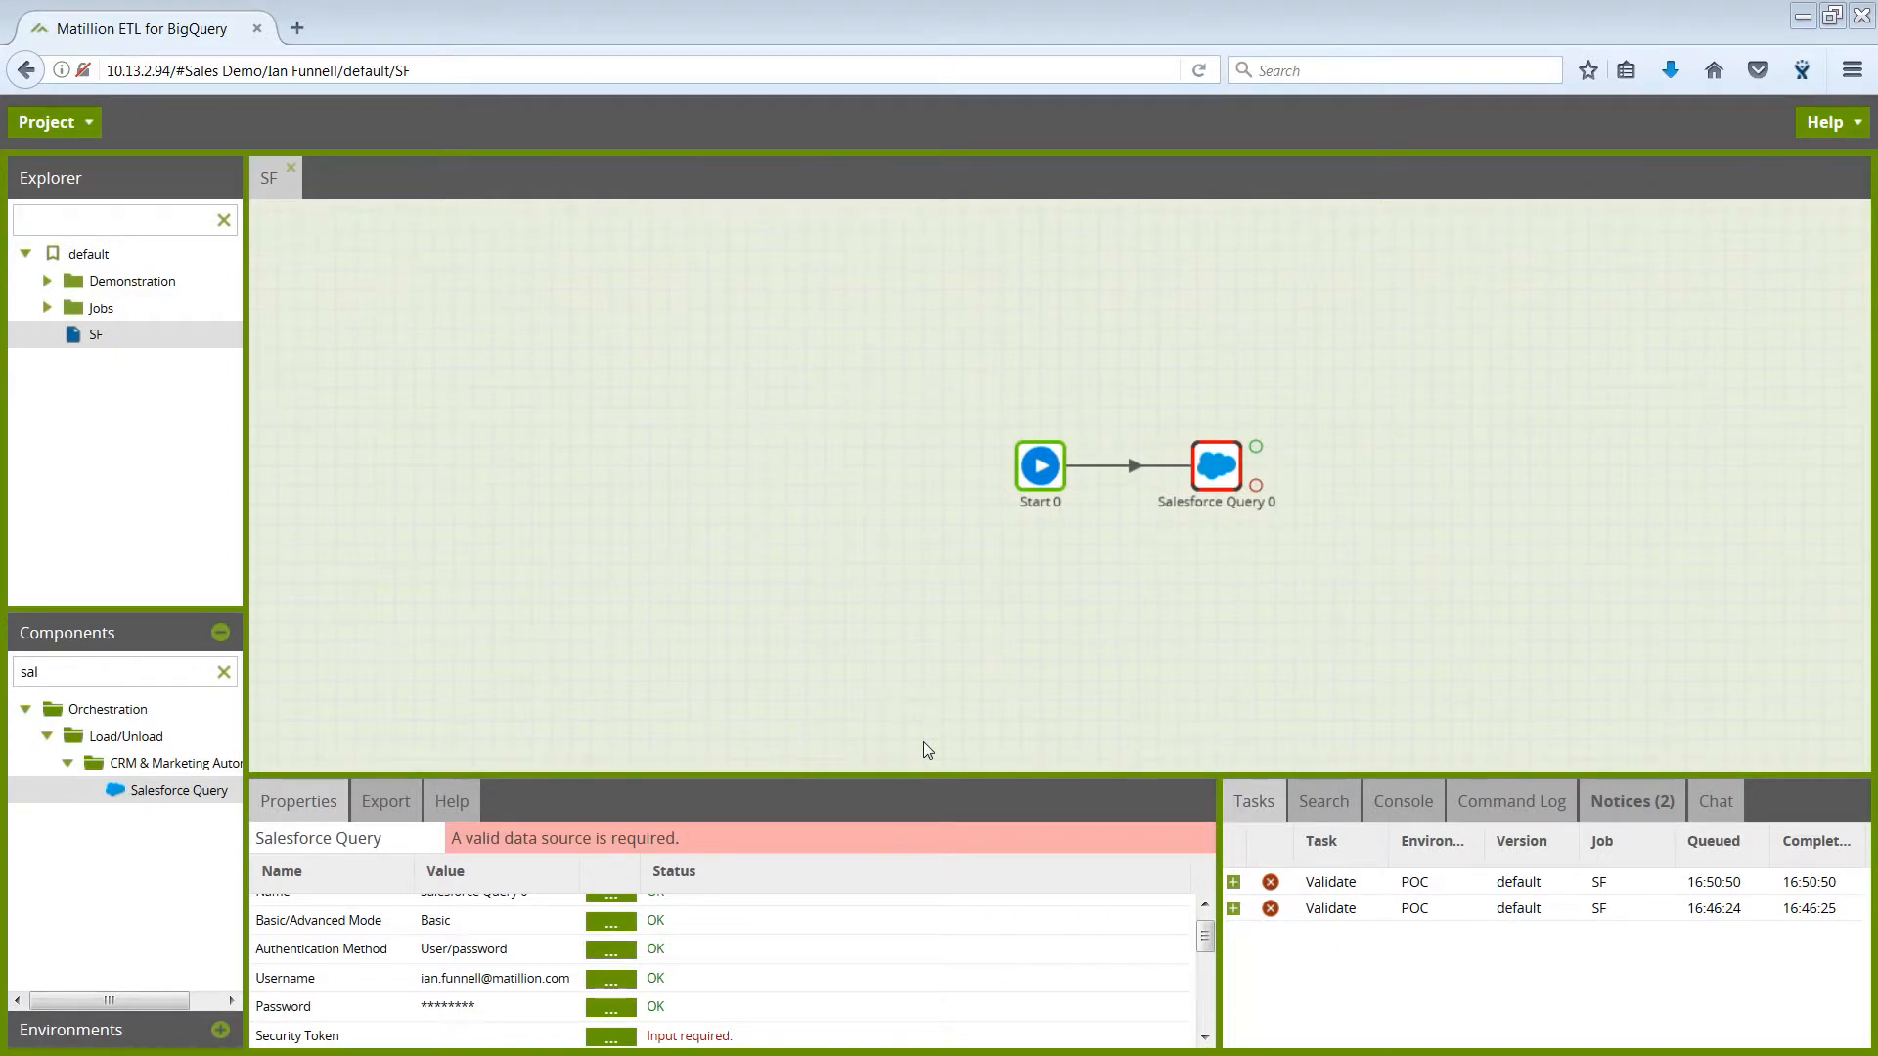
# Step: Fill in the Salesforce Query component's Security Token with the account's security token
pyautogui.click(610, 1036)
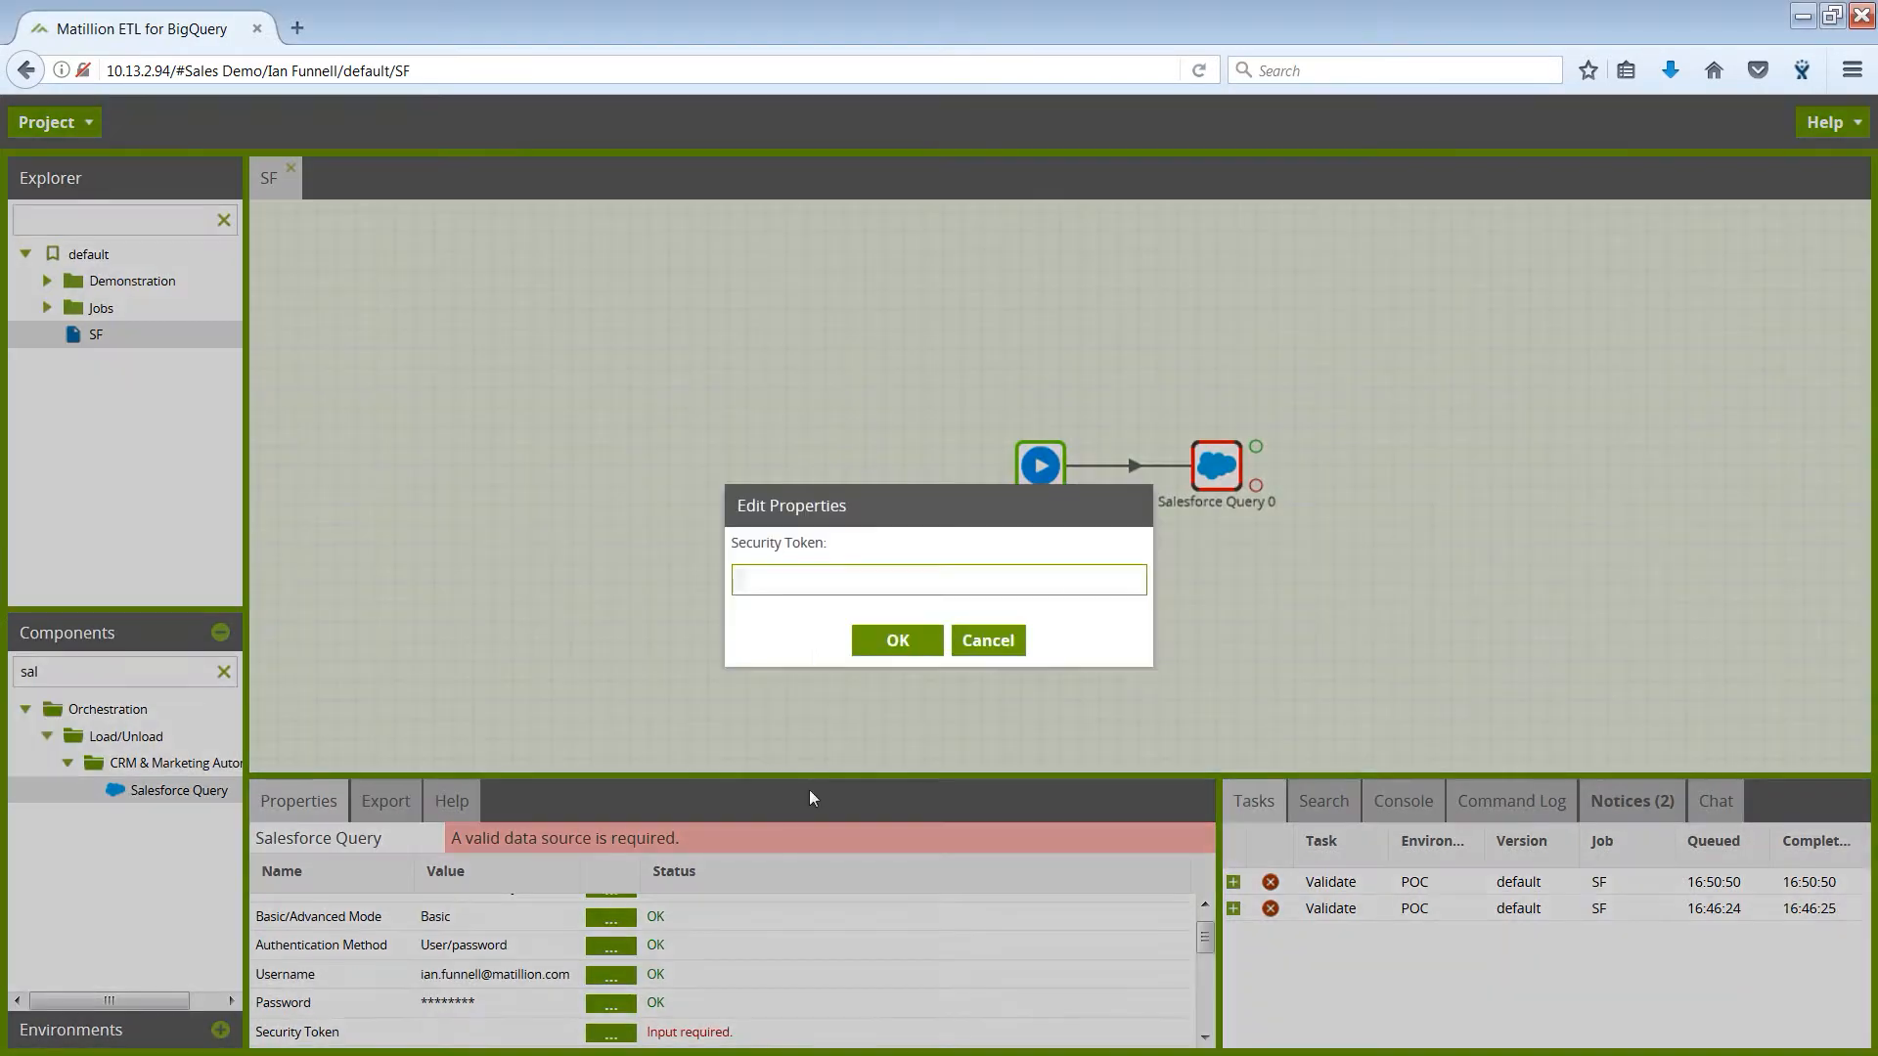
pyautogui.hotkey('ctrl', 'v')
pyautogui.click(896, 641)
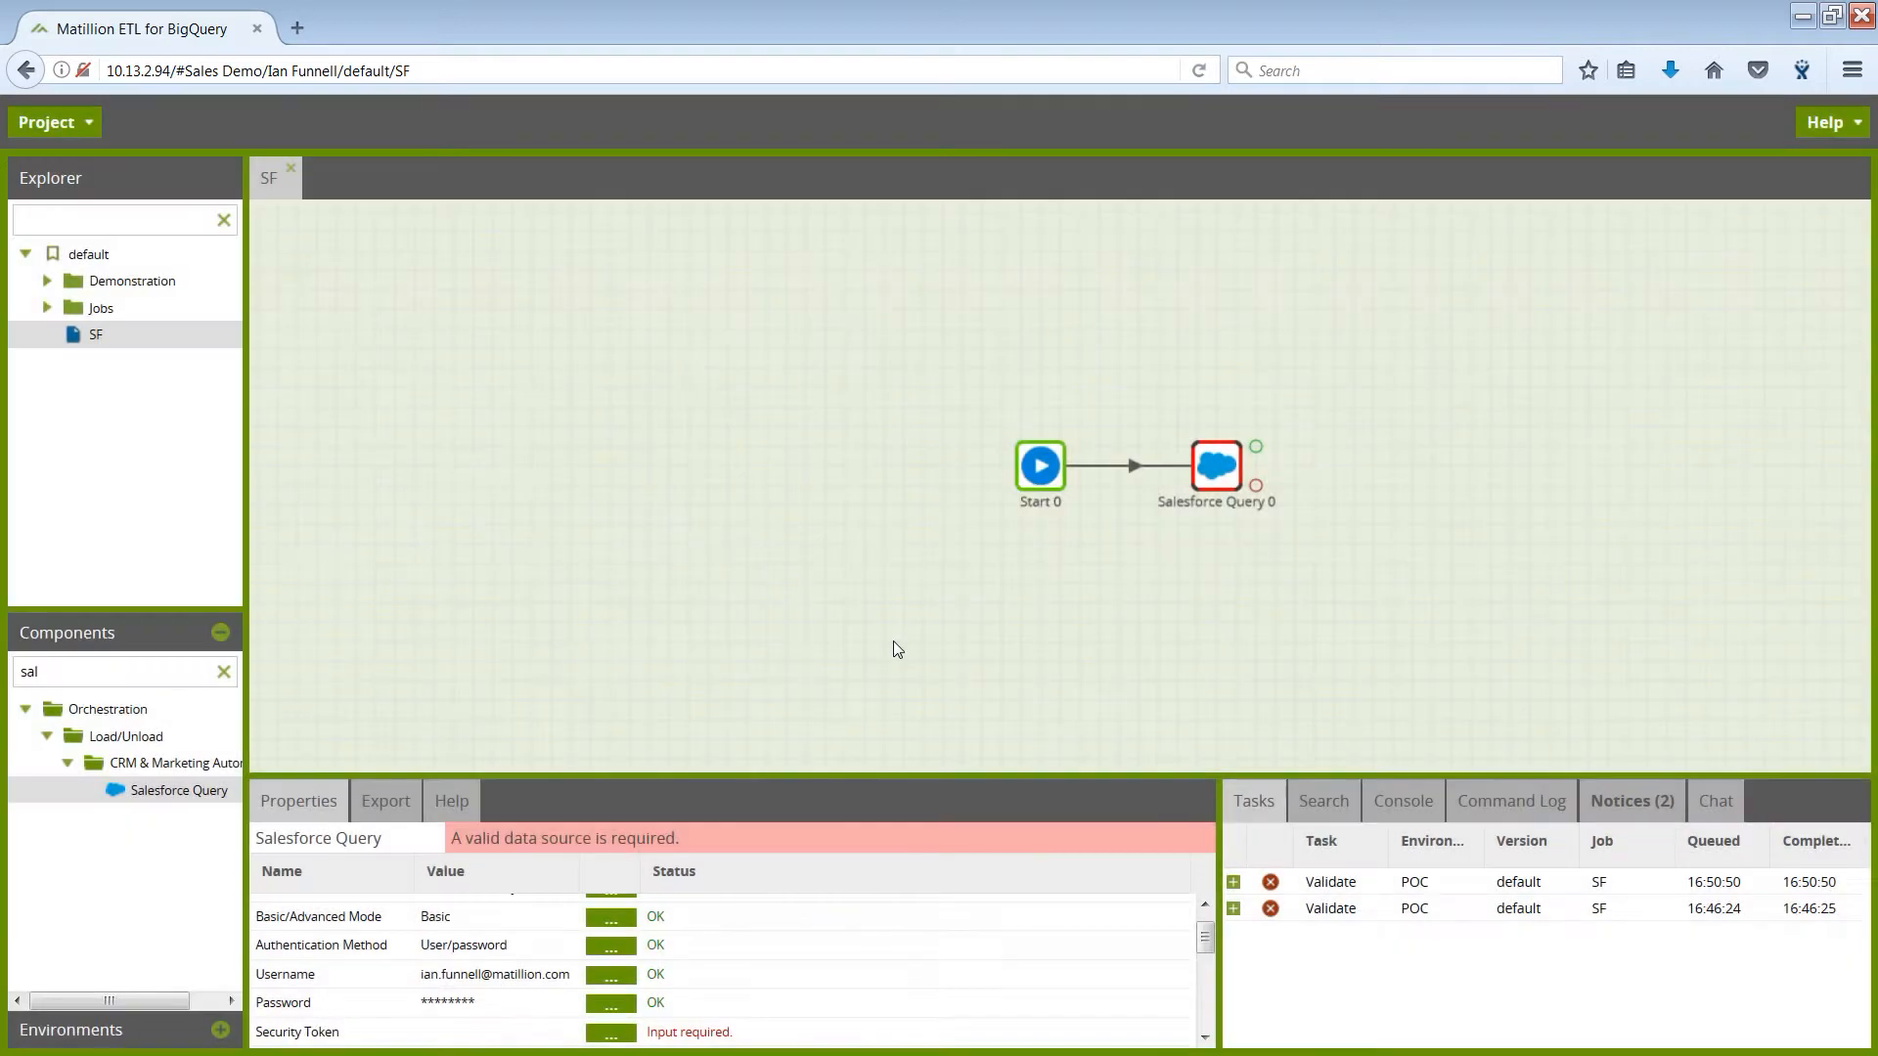
# Step: Set the Salesforce Query component's Data Source to Account
pyautogui.moveTo(1205, 947); pyautogui.dragTo(1206, 993)
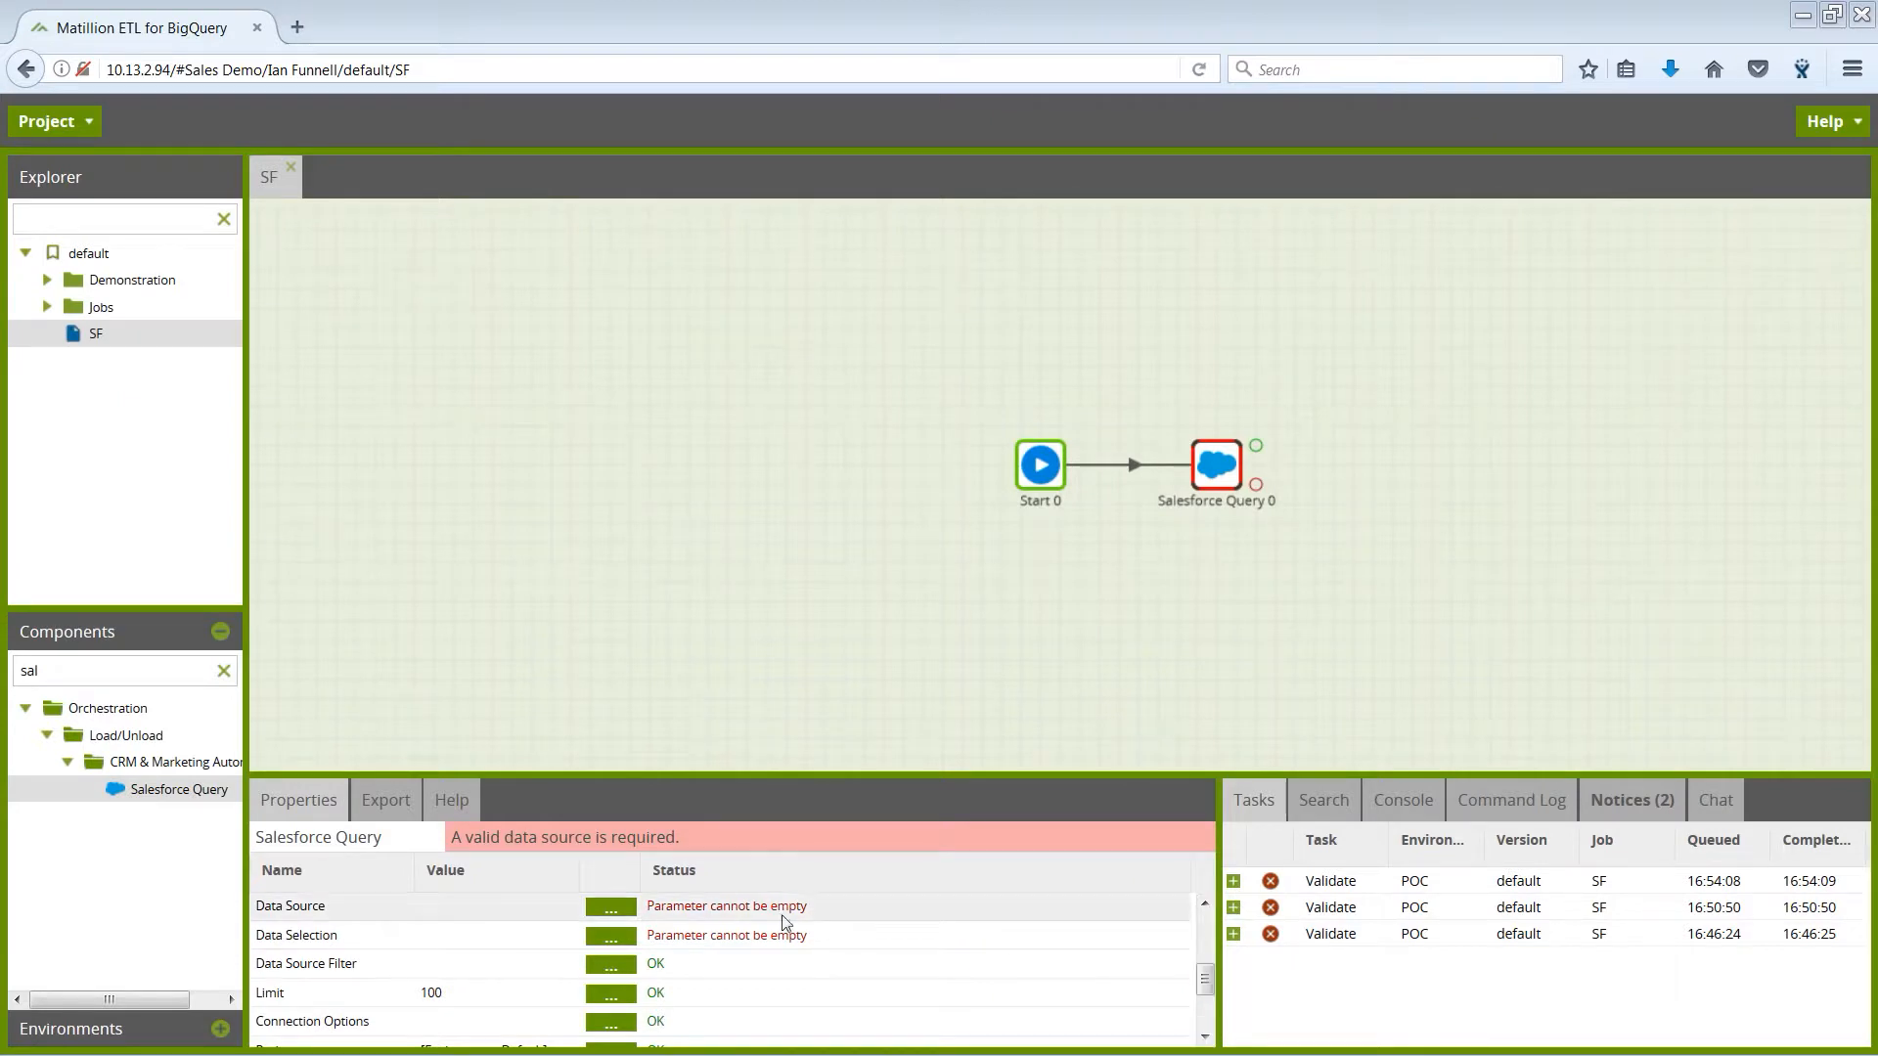
pyautogui.click(611, 909)
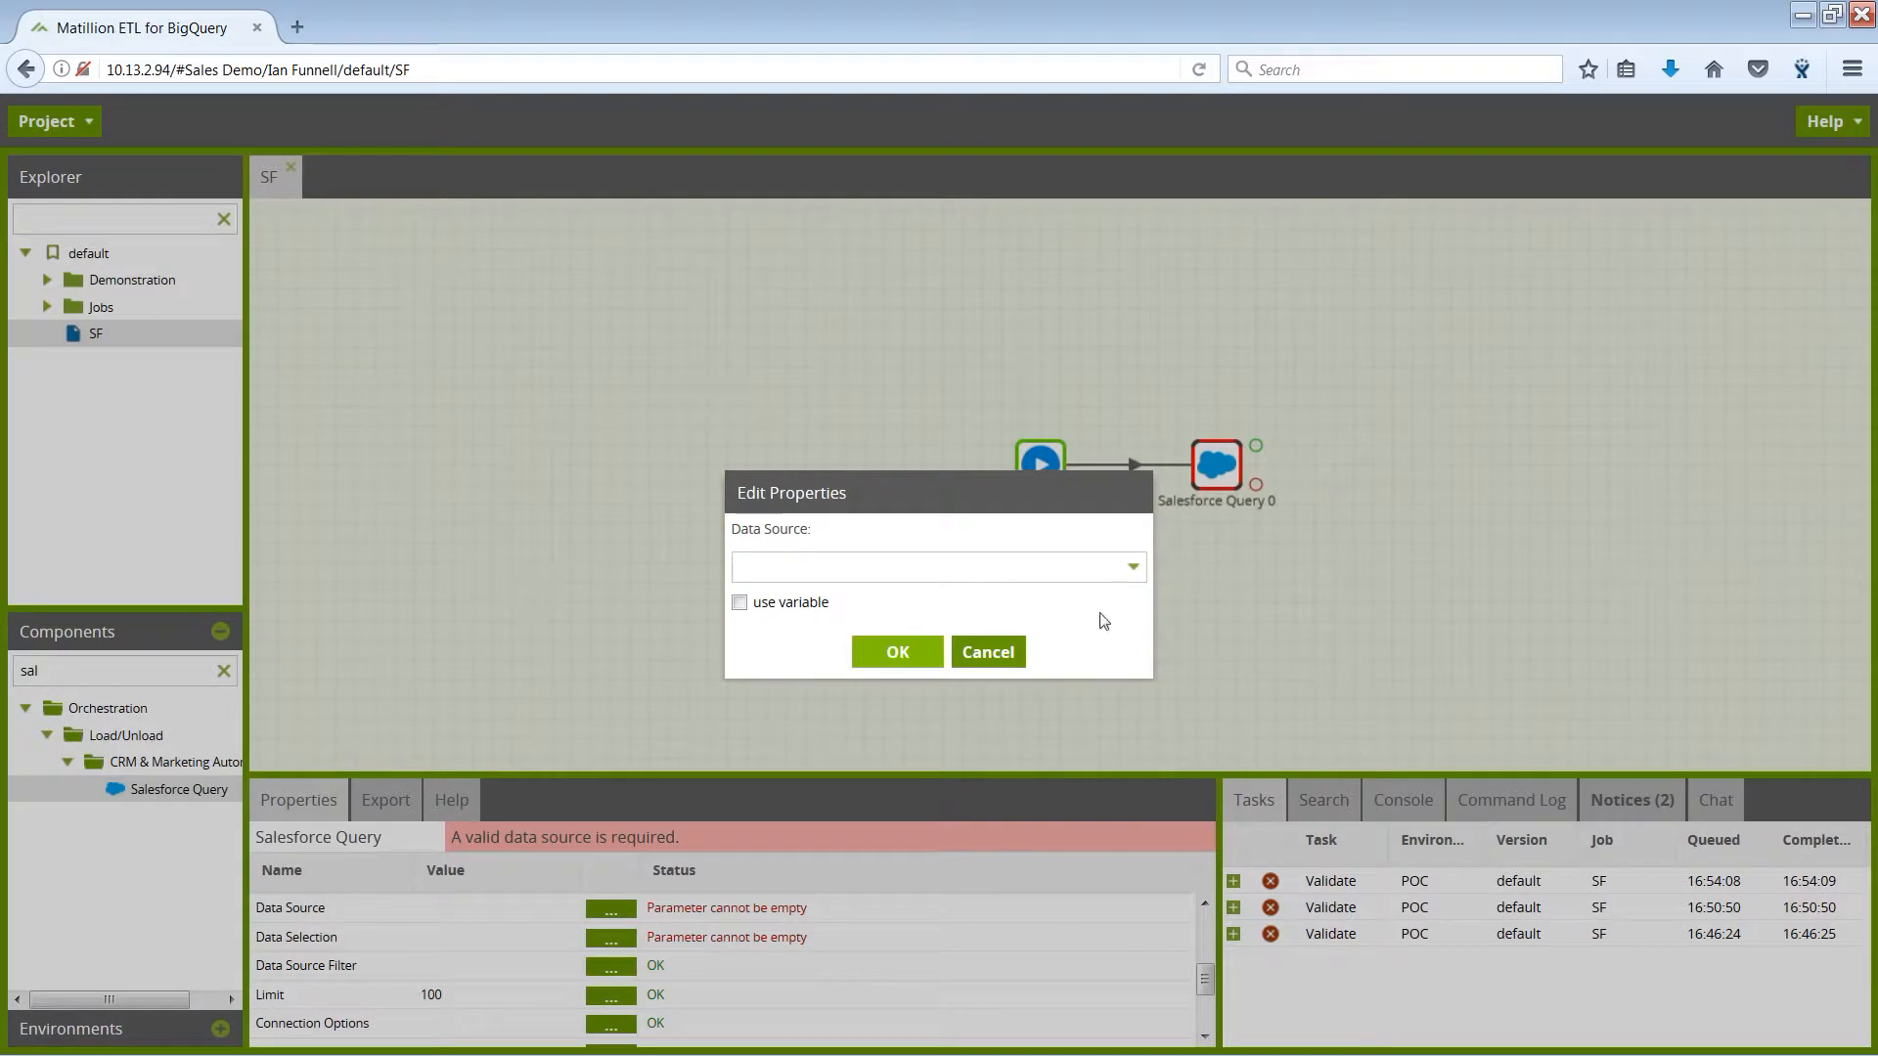
pyautogui.click(1132, 567)
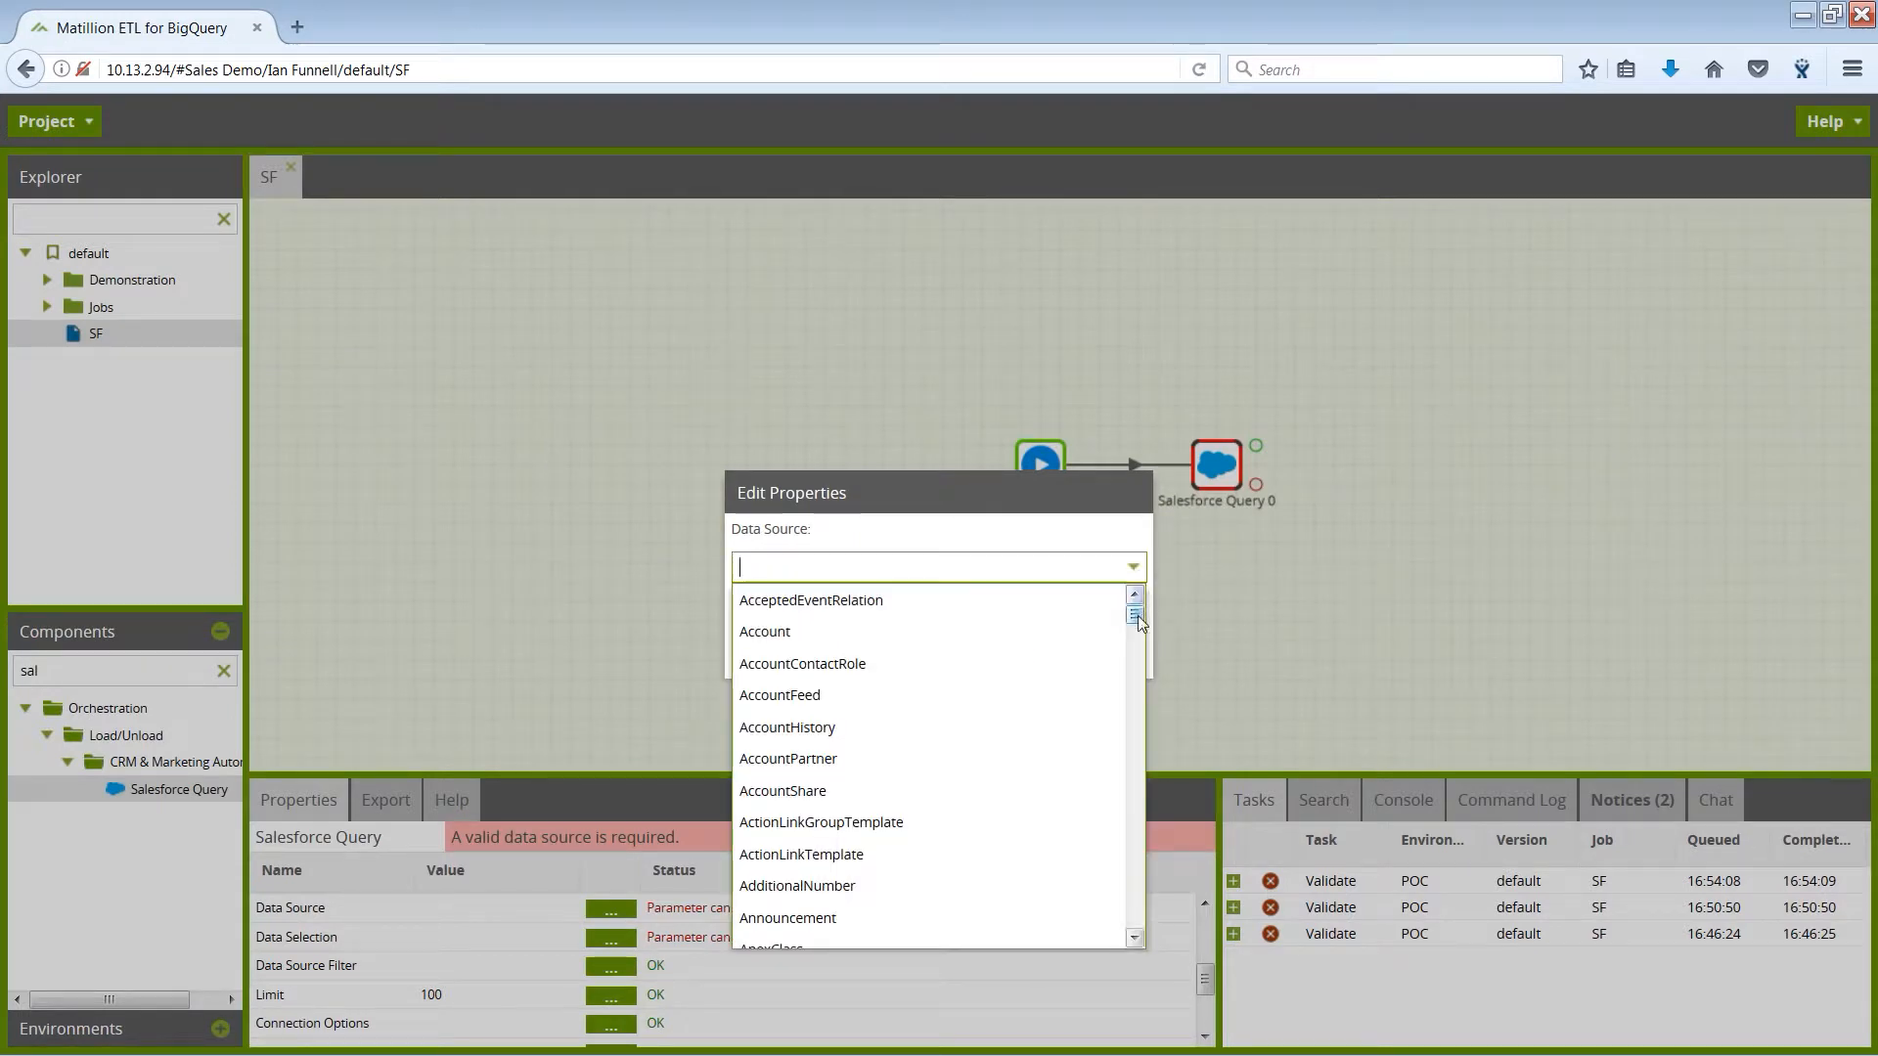
pyautogui.moveTo(1137, 615)
pyautogui.mouseDown()
pyautogui.moveTo(1132, 915)
pyautogui.moveTo(1141, 605)
pyautogui.mouseUp()
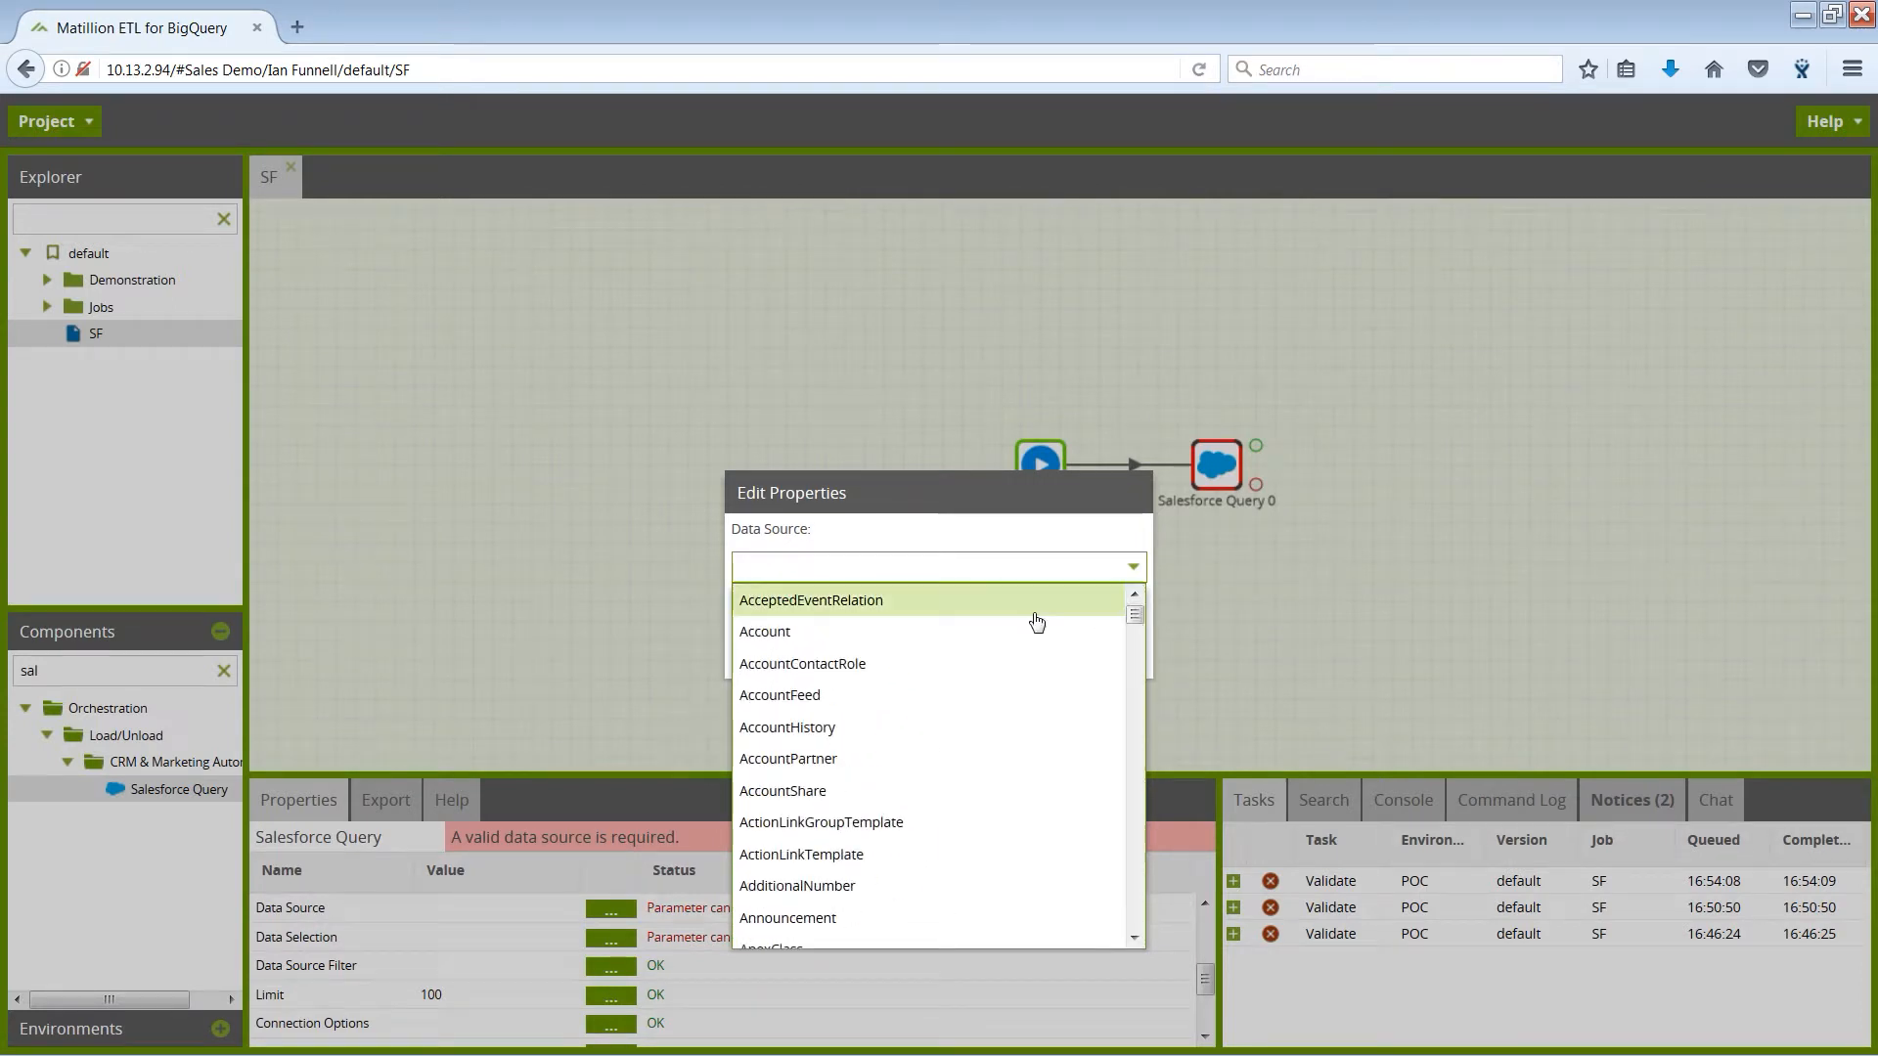
pyautogui.click(790, 633)
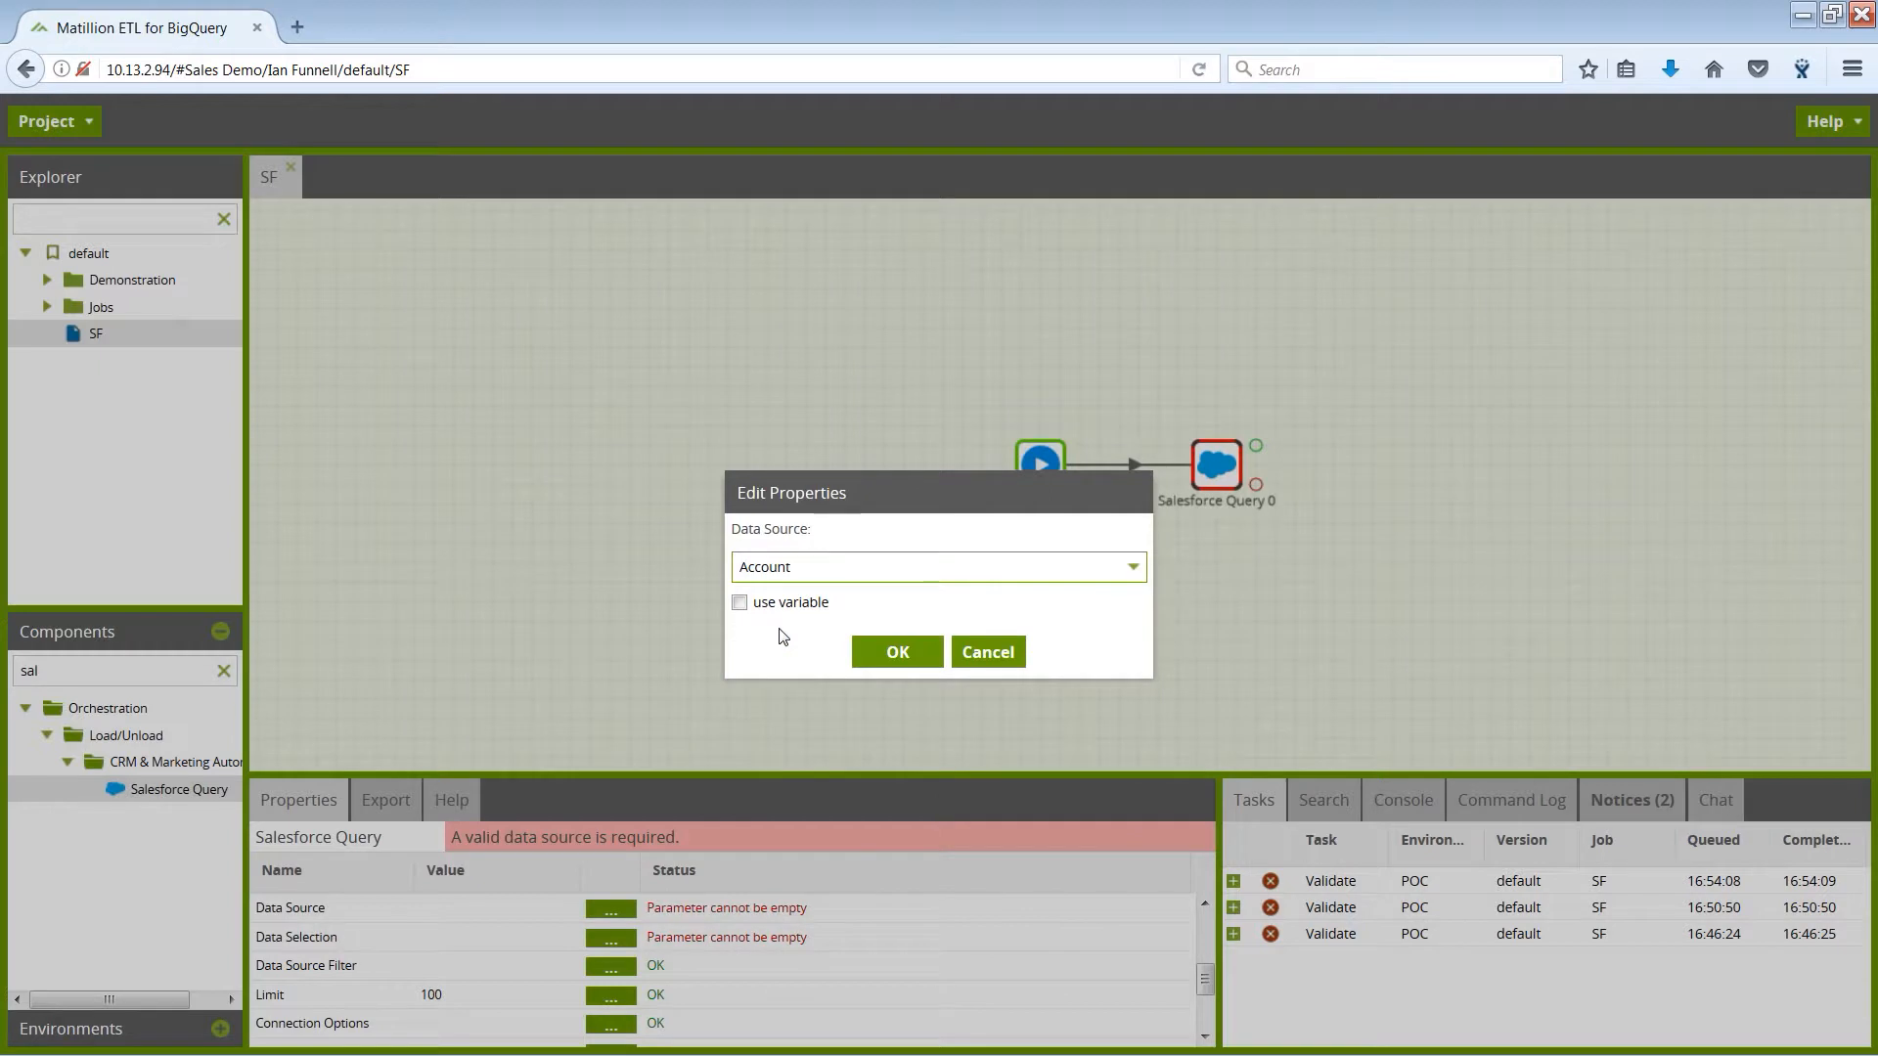
pyautogui.click(894, 653)
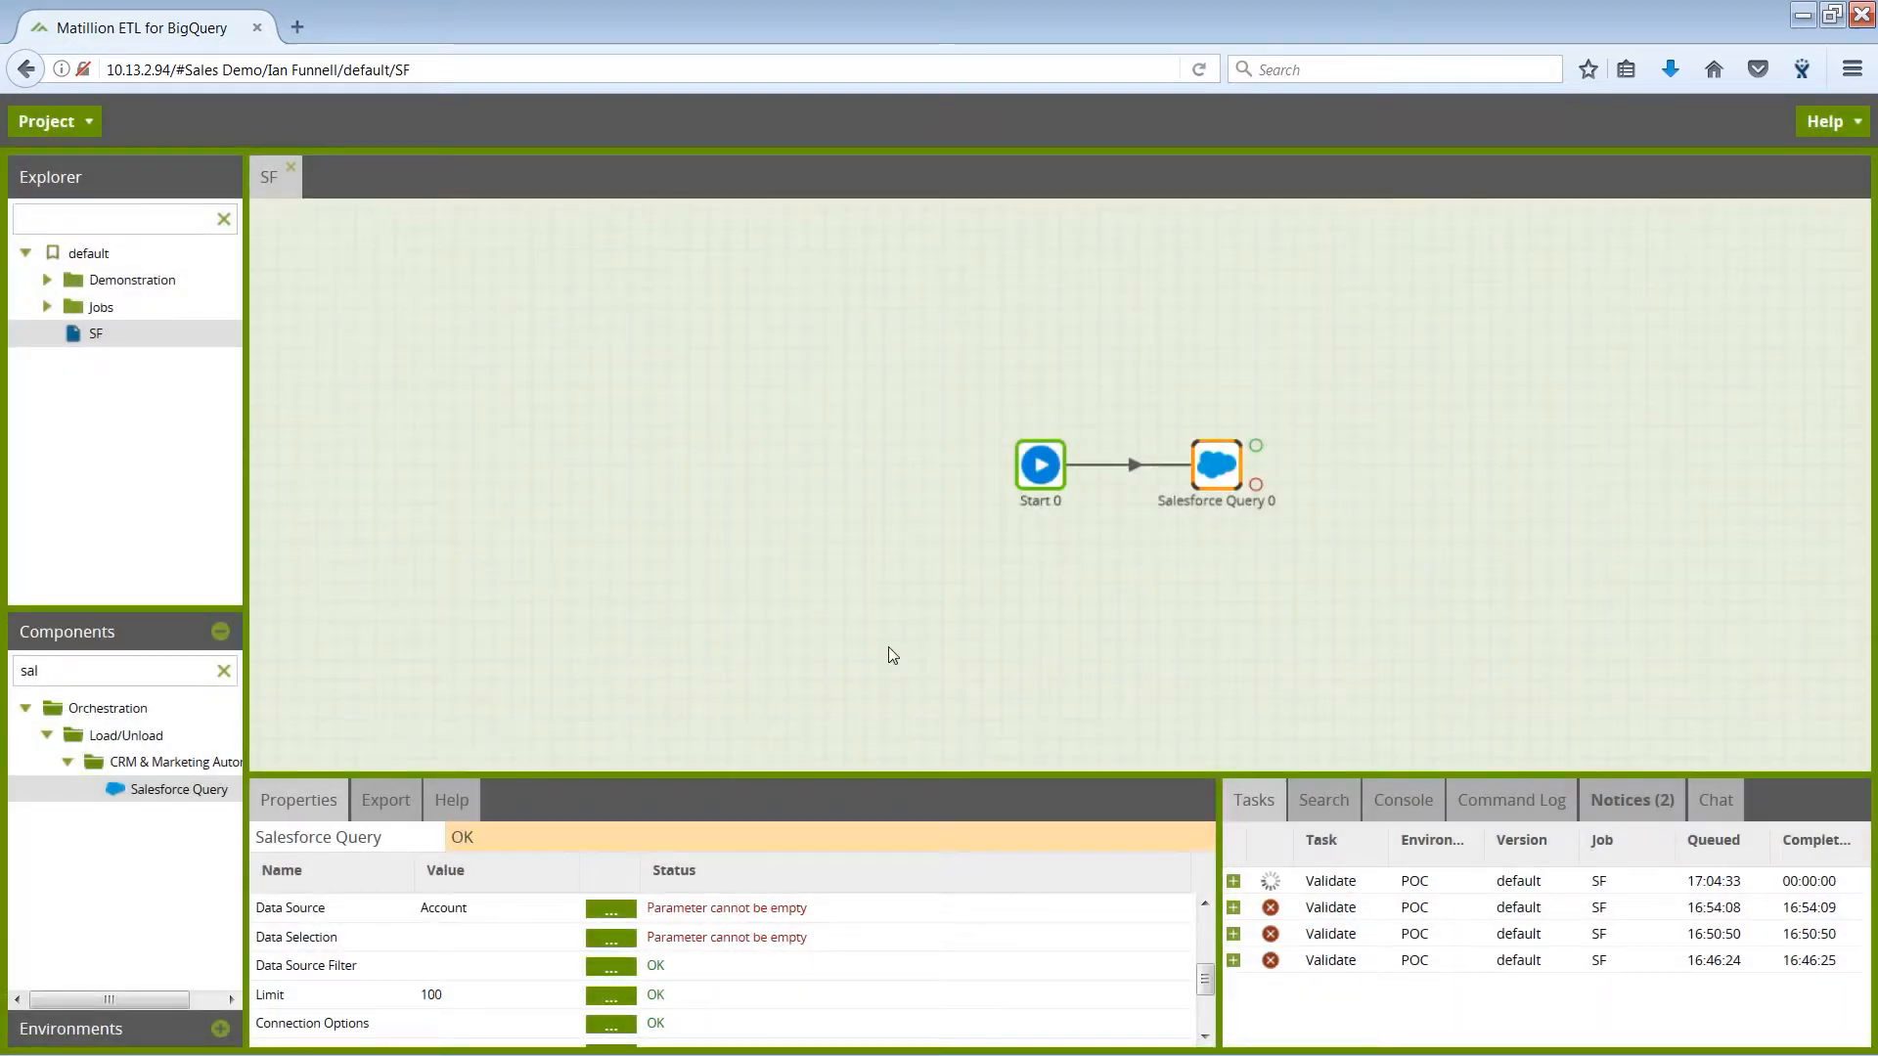
# Step: Include the Account columns from Id through BillingCountry in the query's Data Selection
pyautogui.click(609, 939)
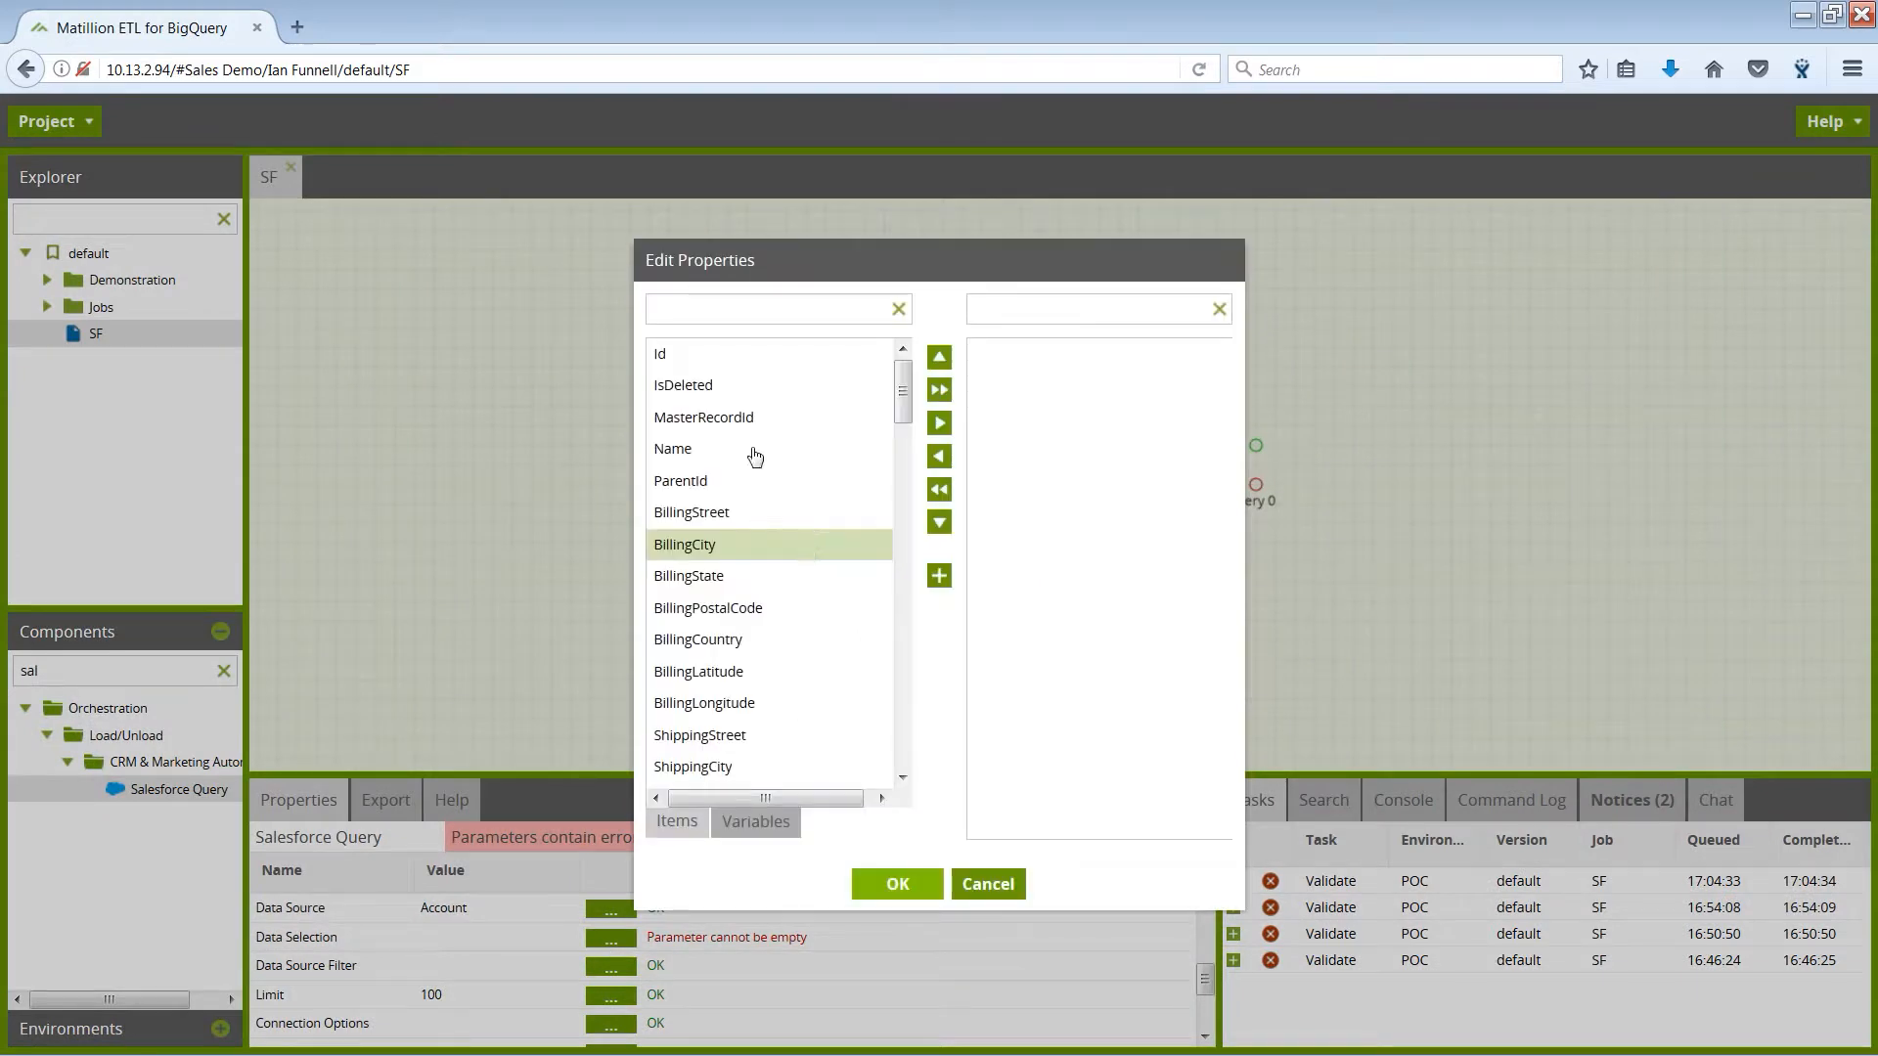
pyautogui.click(704, 358)
pyautogui.keyDown('shift'); pyautogui.click(708, 642); pyautogui.keyUp('shift')
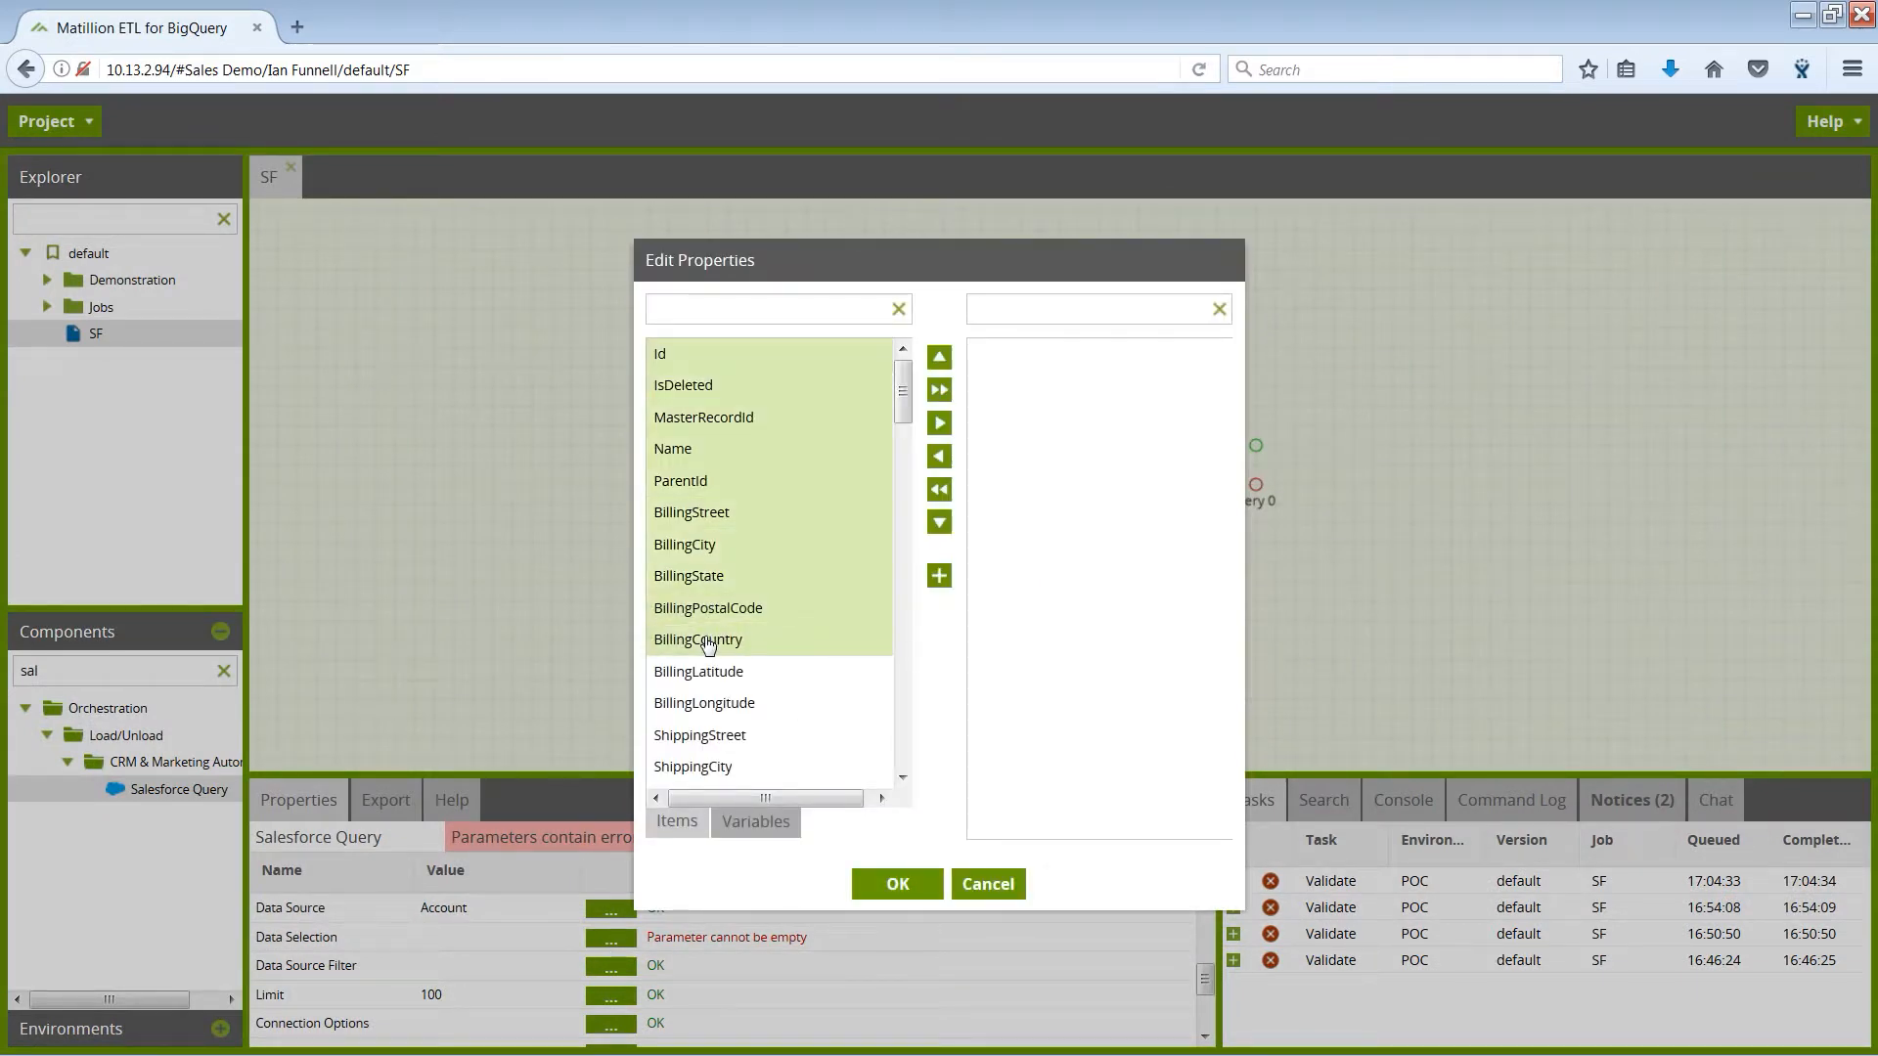
pyautogui.click(940, 425)
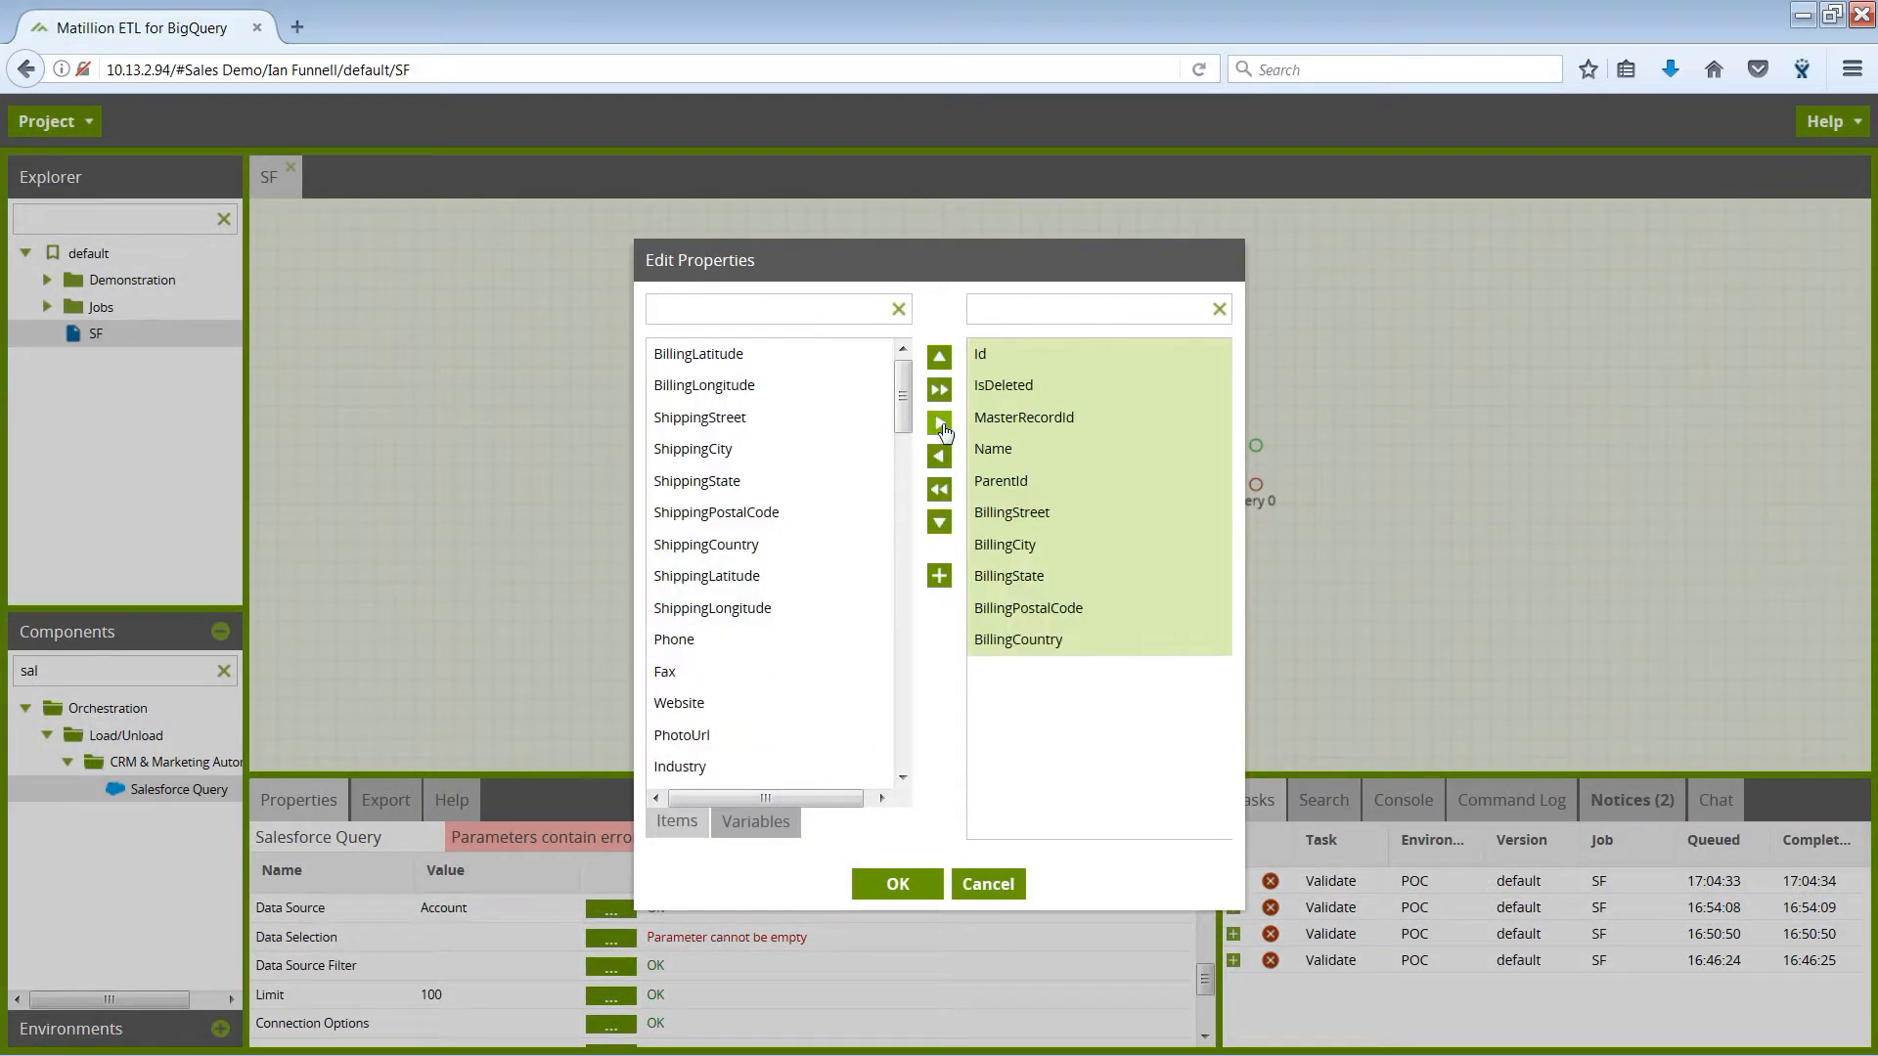
pyautogui.click(896, 885)
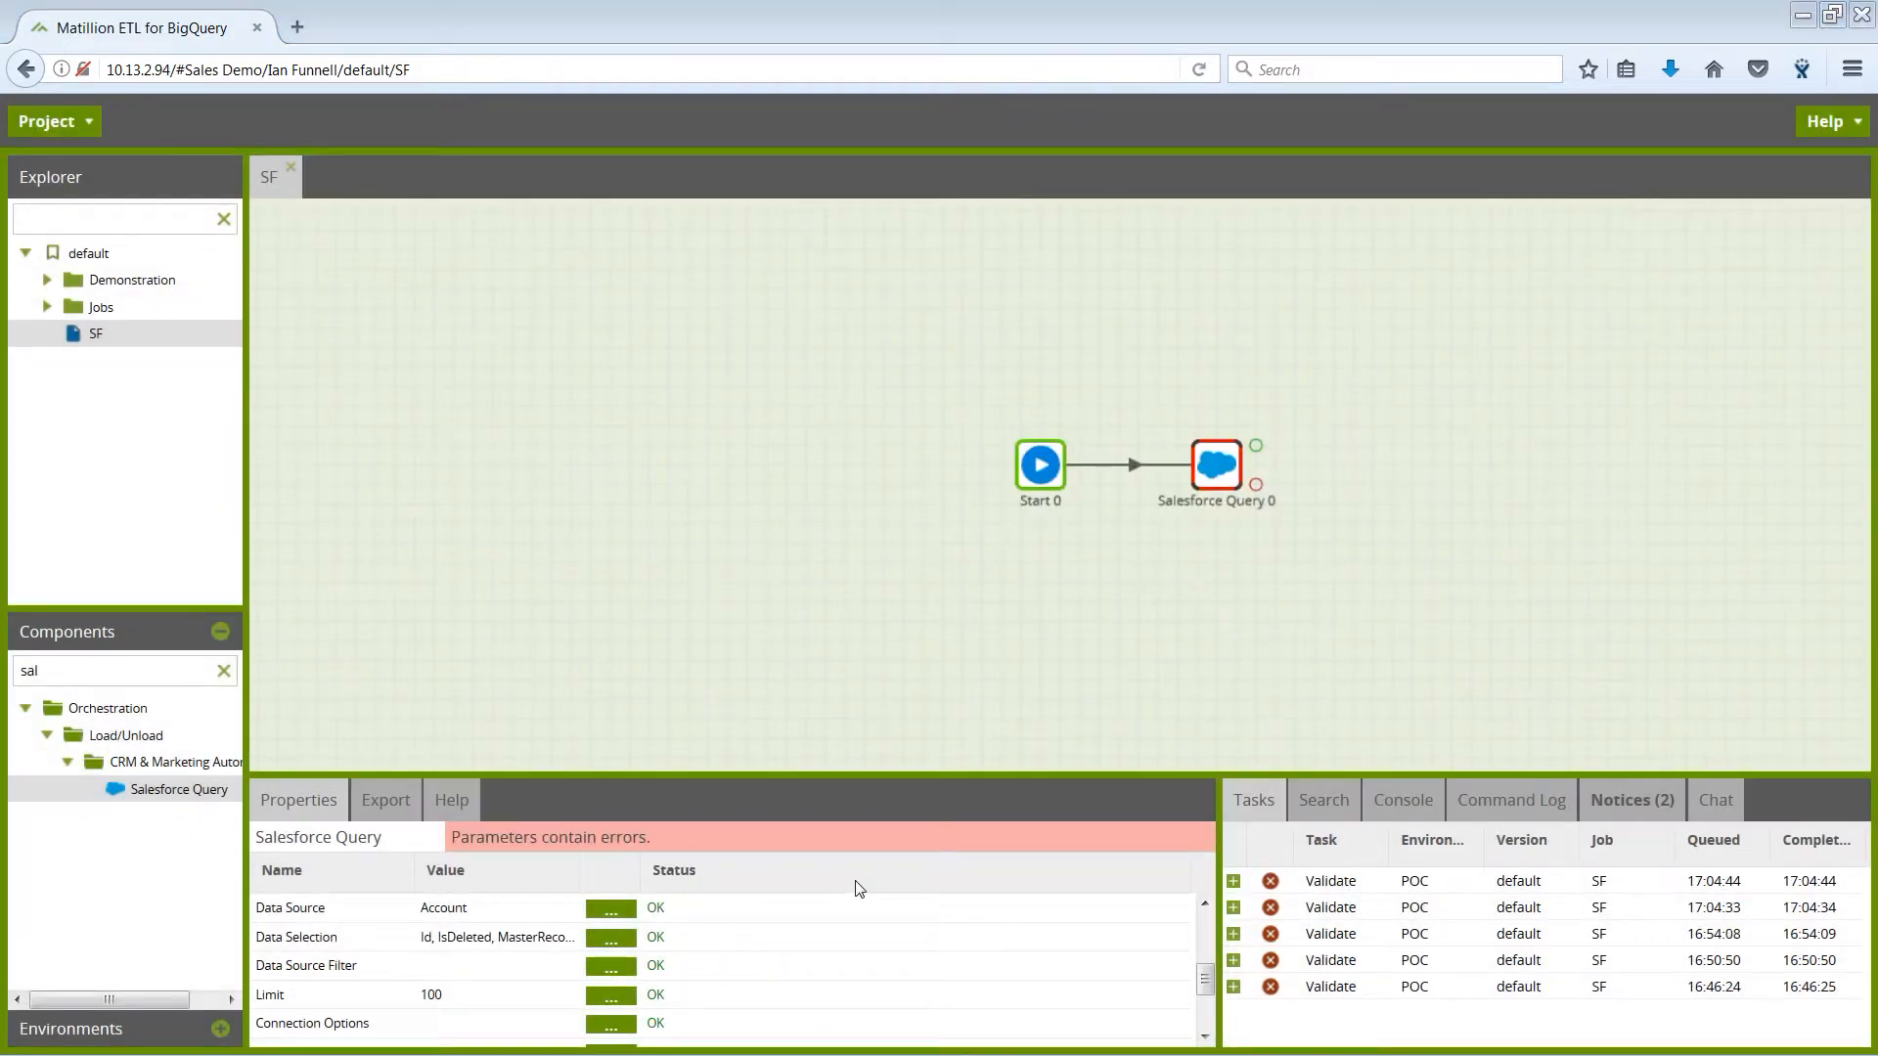
# Step: Set the Salesforce Query's row Limit to 100000
pyautogui.click(609, 994)
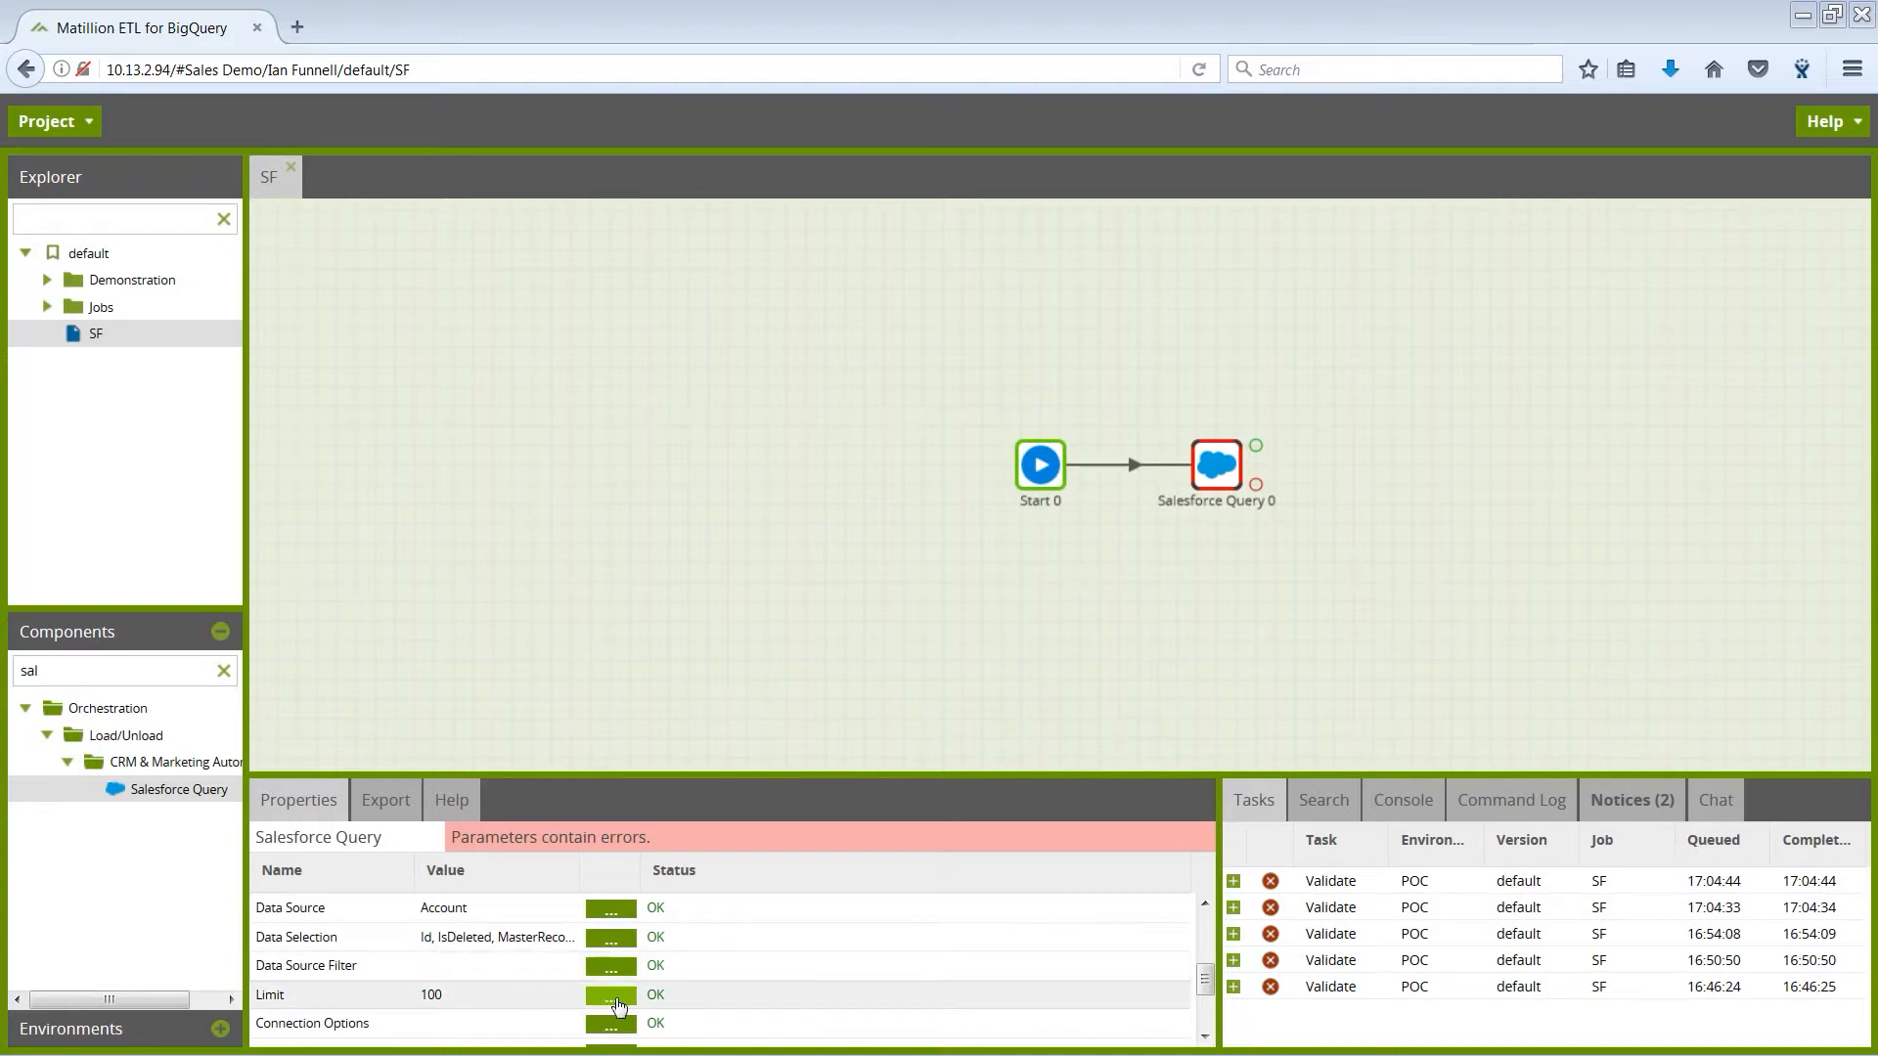
pyautogui.write('00000')
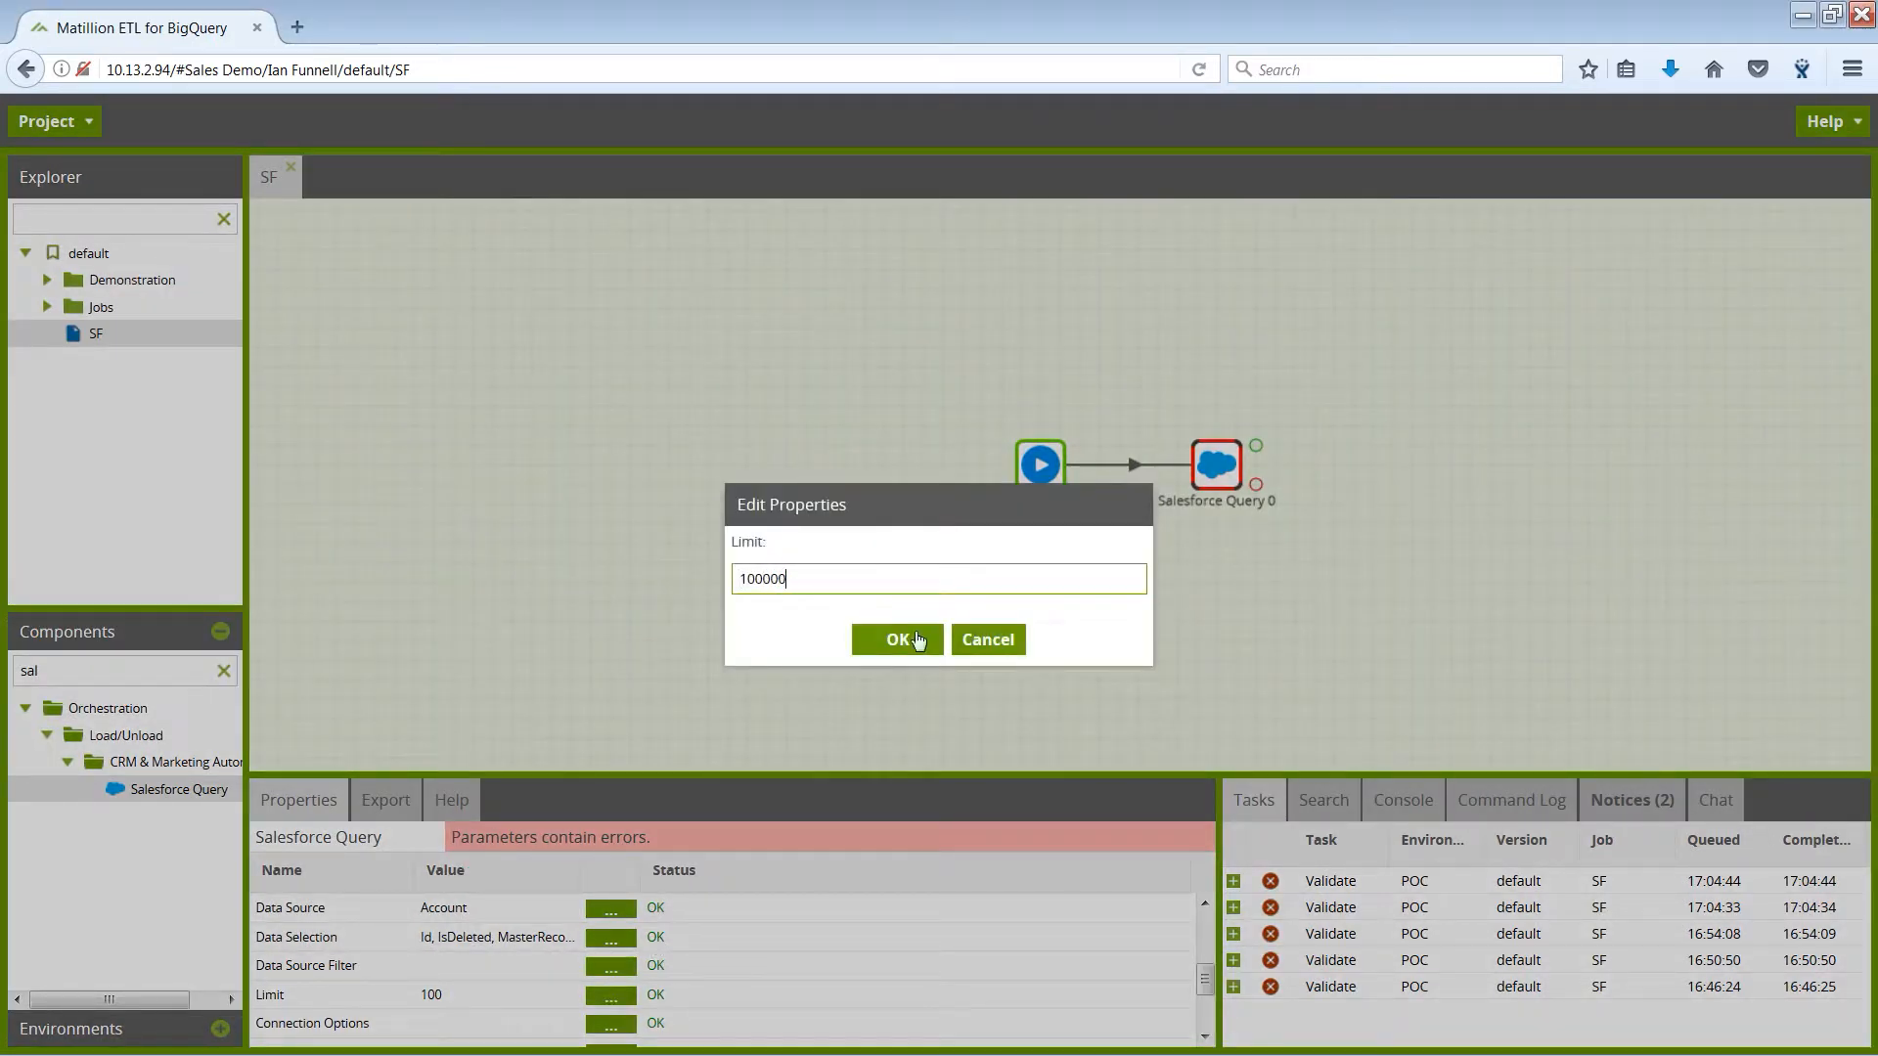
pyautogui.click(904, 644)
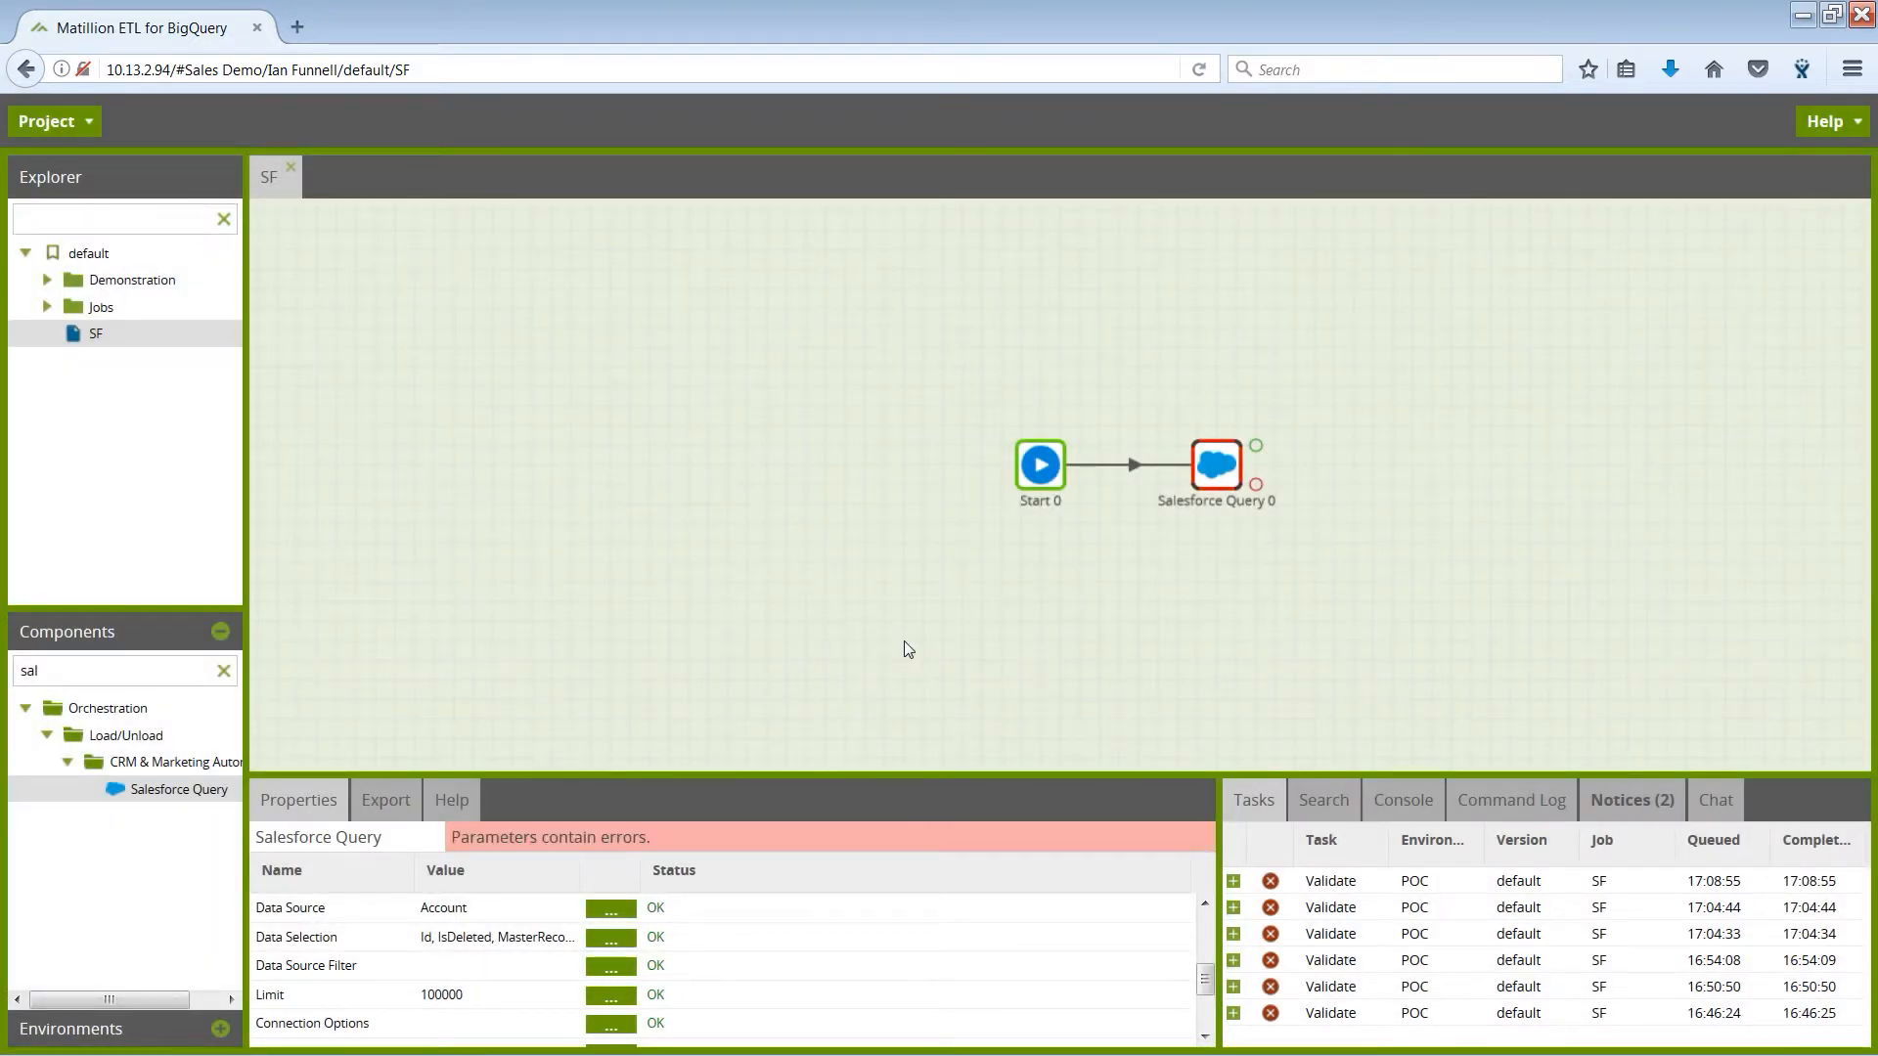
# Step: Set the Salesforce Query's Target Table to stage_sf_accounts
pyautogui.scroll(-2, 1203, 1034)
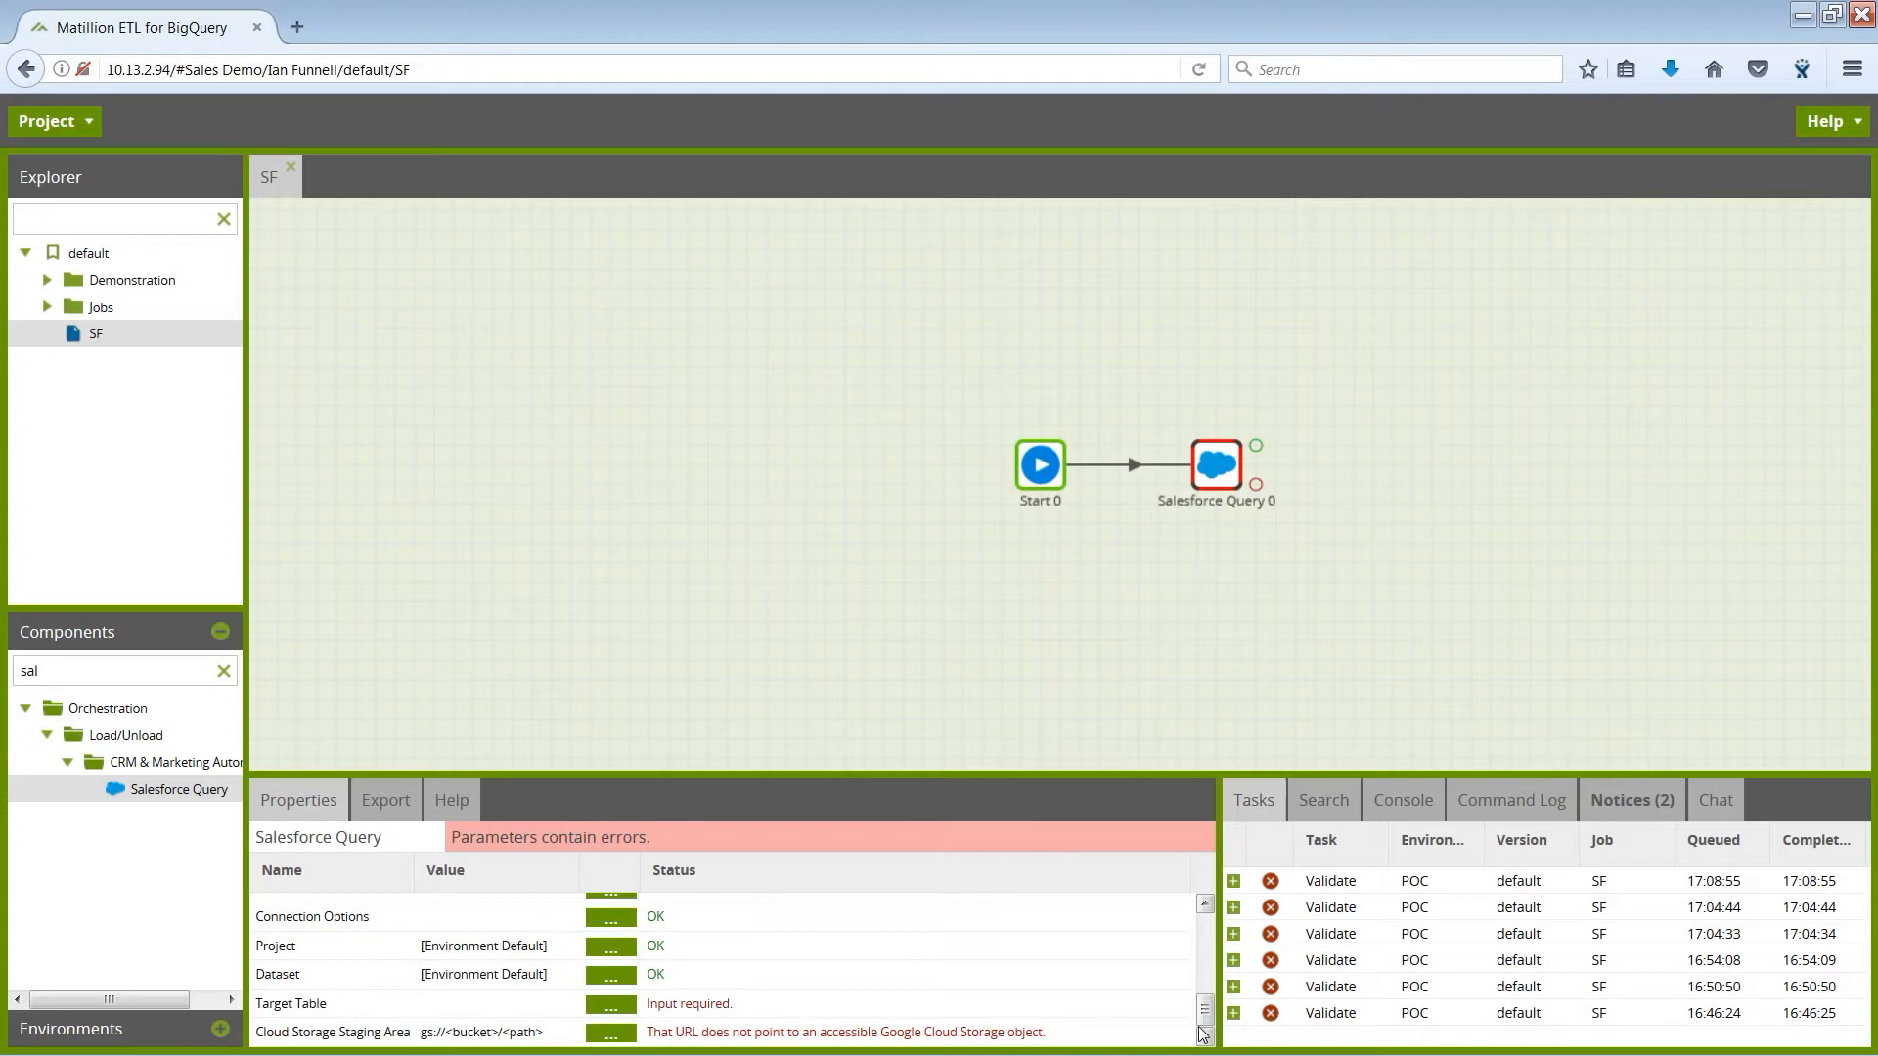
pyautogui.click(611, 1006)
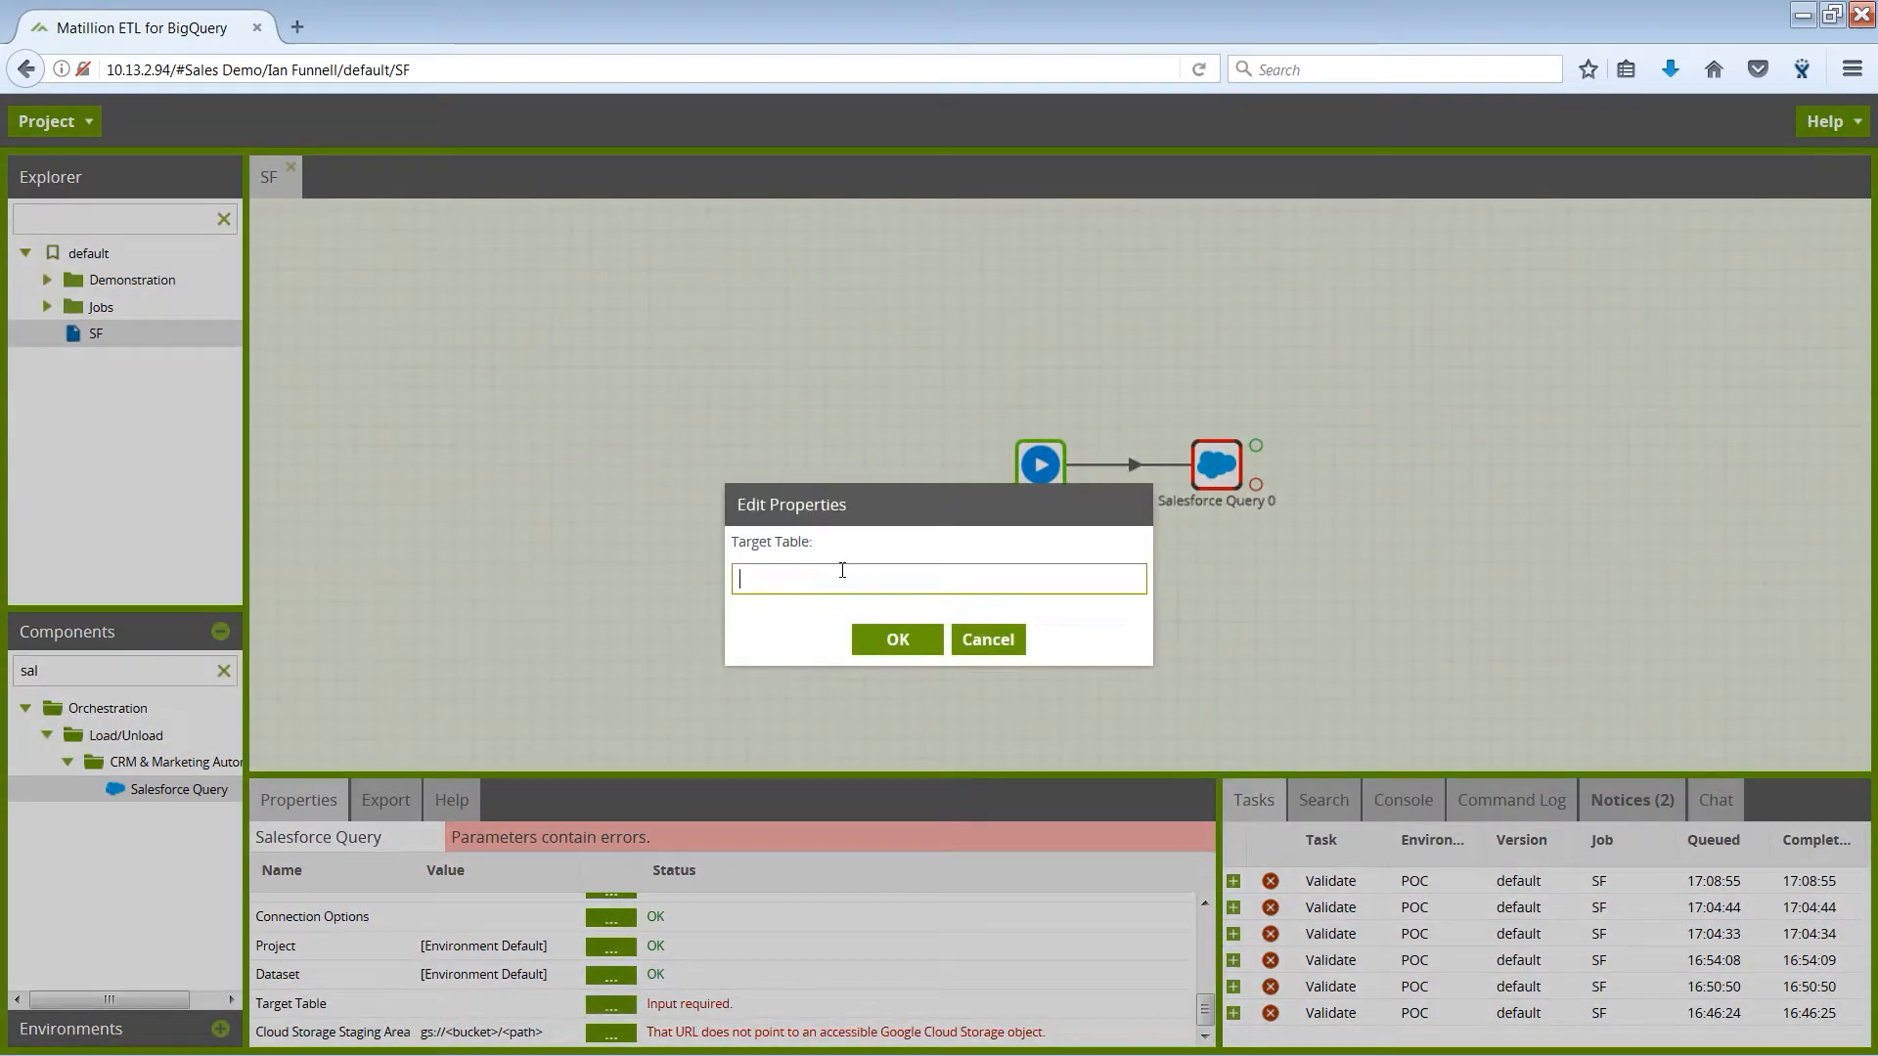
pyautogui.write('stage_sf_accounts')
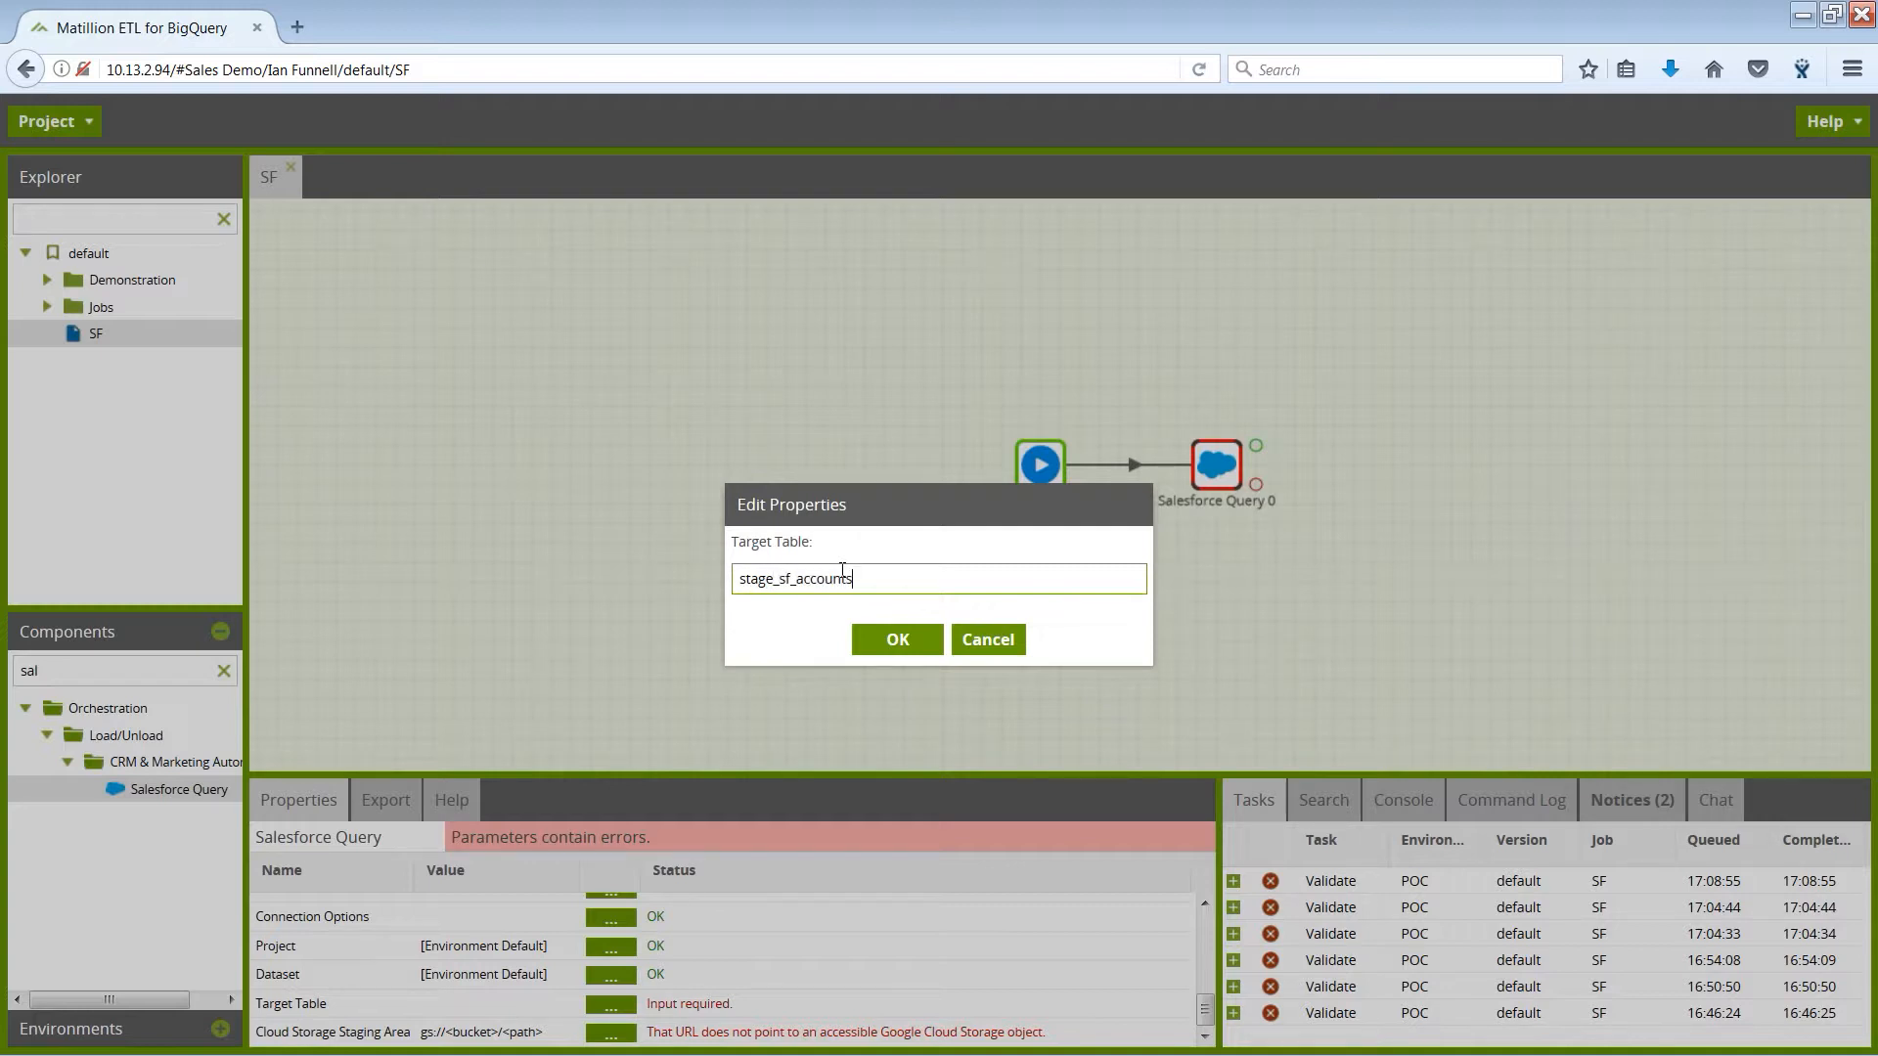
pyautogui.click(891, 635)
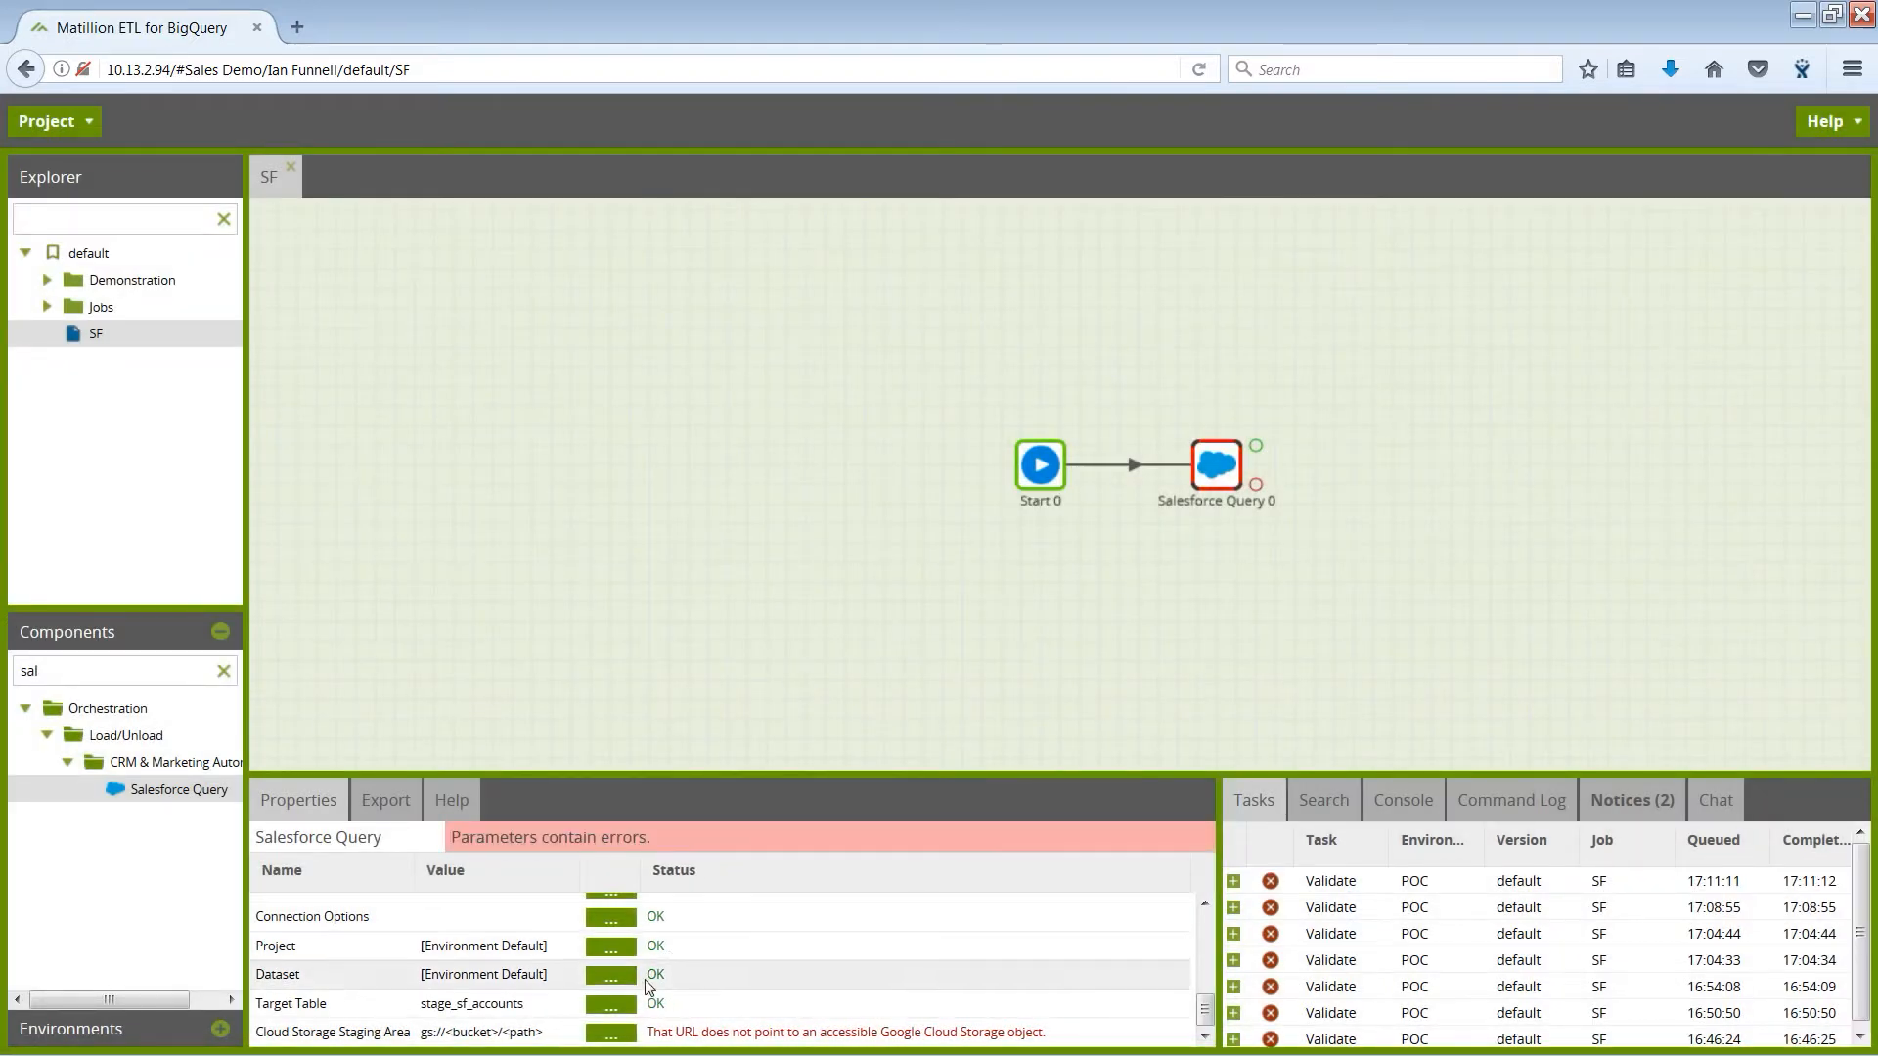
# Step: Set the Salesforce Query's Cloud Storage Staging Area to the sales_demo_flights bucket
pyautogui.click(613, 1033)
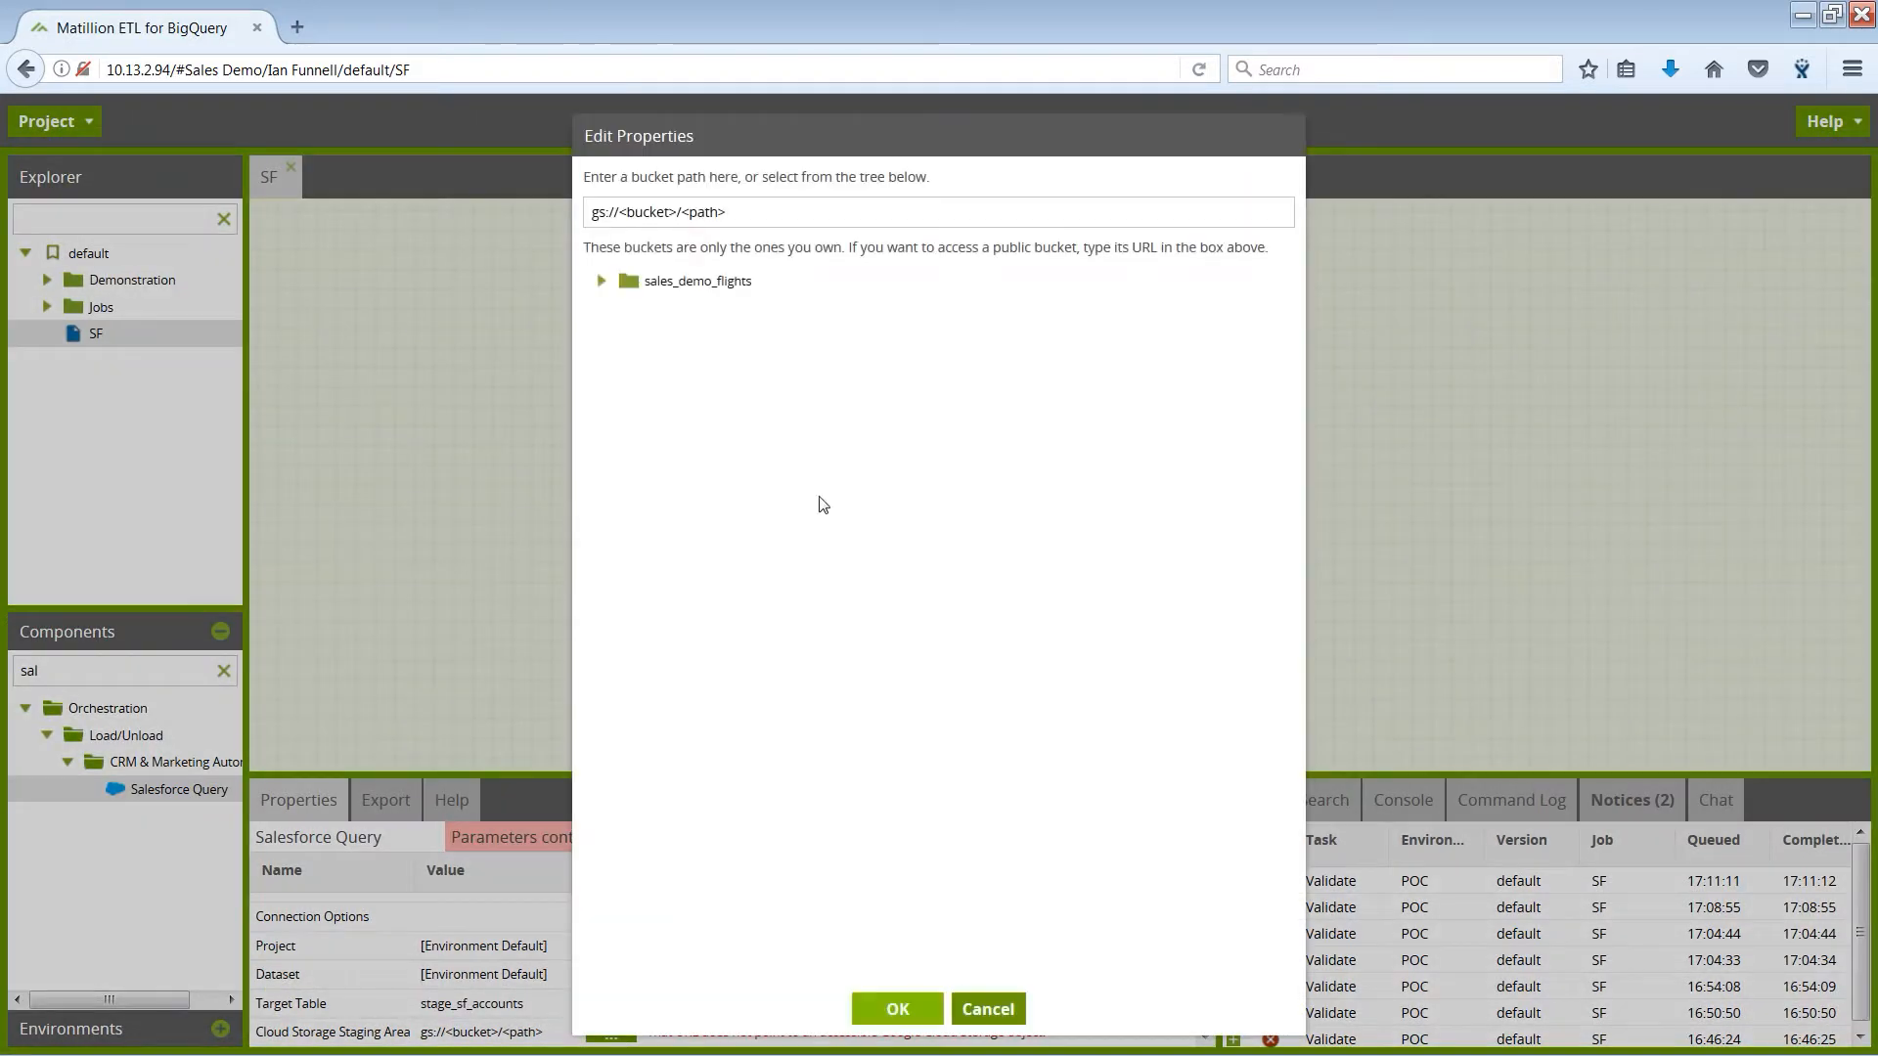
pyautogui.click(651, 282)
pyautogui.click(902, 1010)
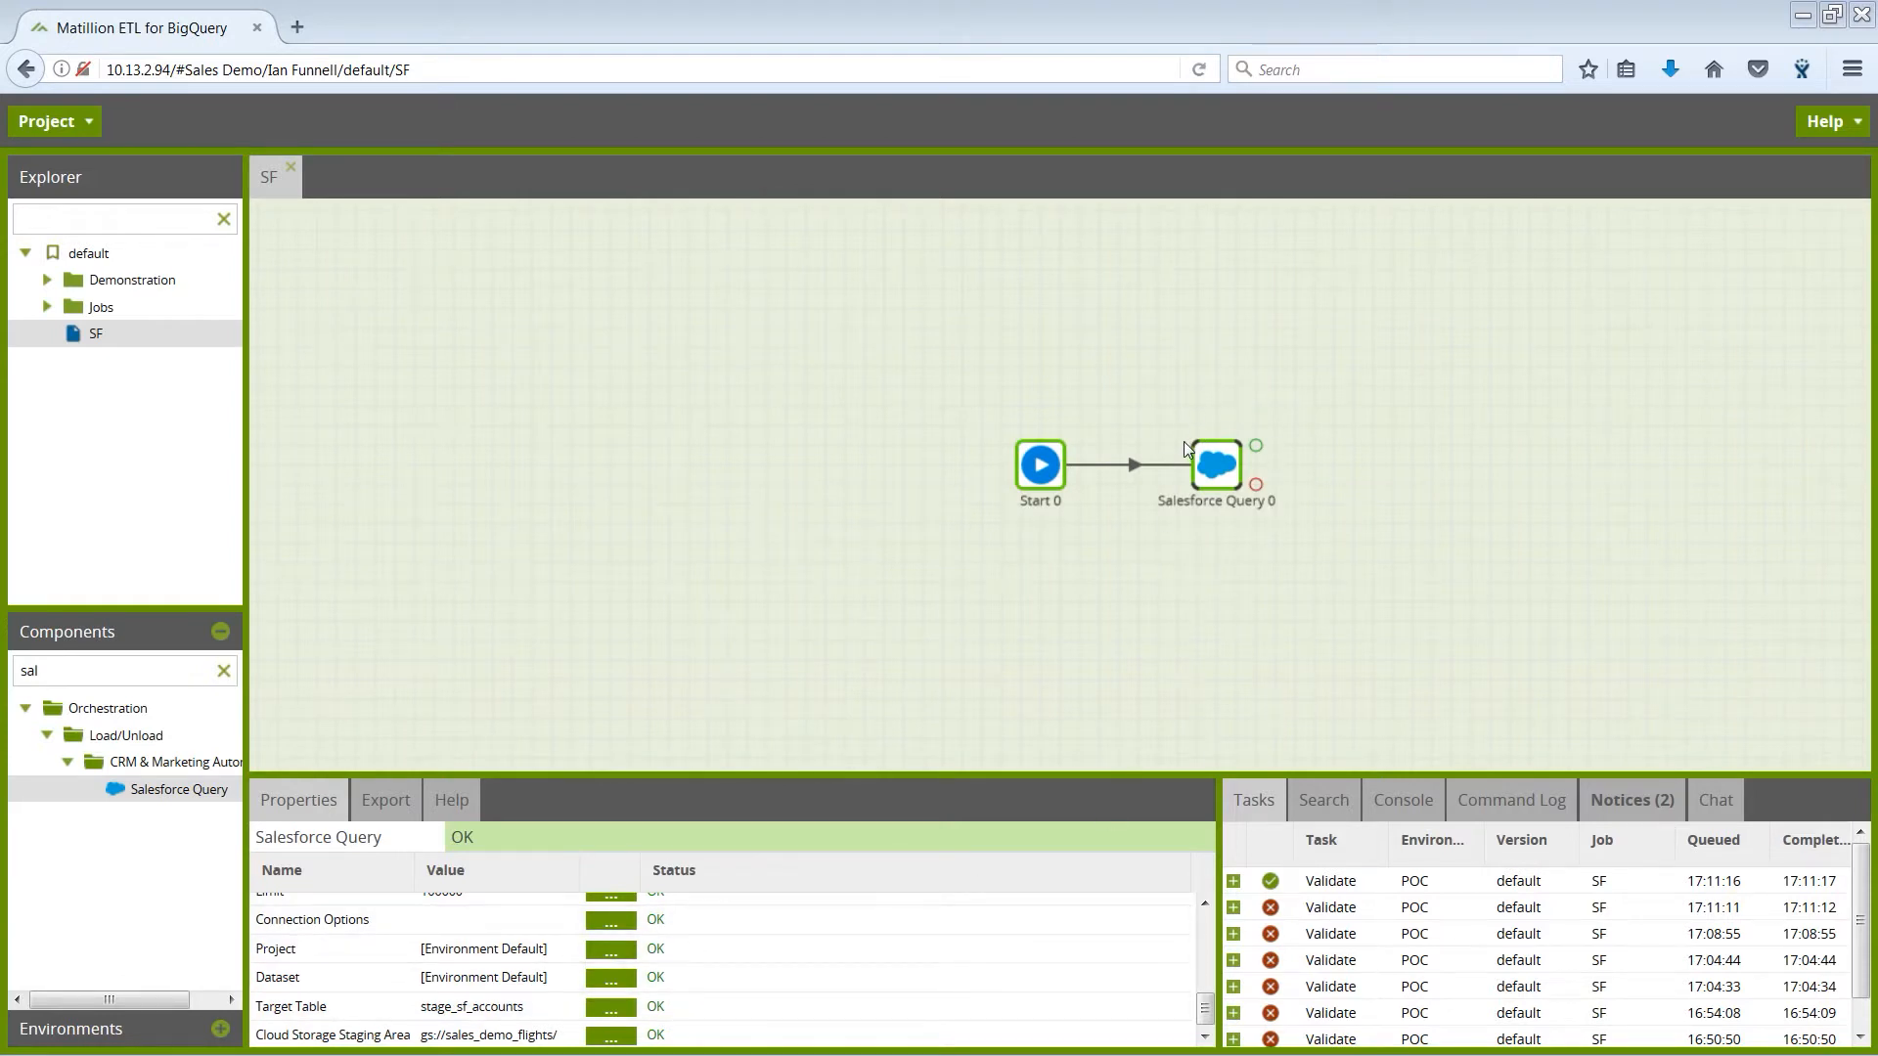
# Step: Run the SF job in the POC environment and expand the details of that run task
pyautogui.click(1134, 593)
pyautogui.rightClick(1135, 592)
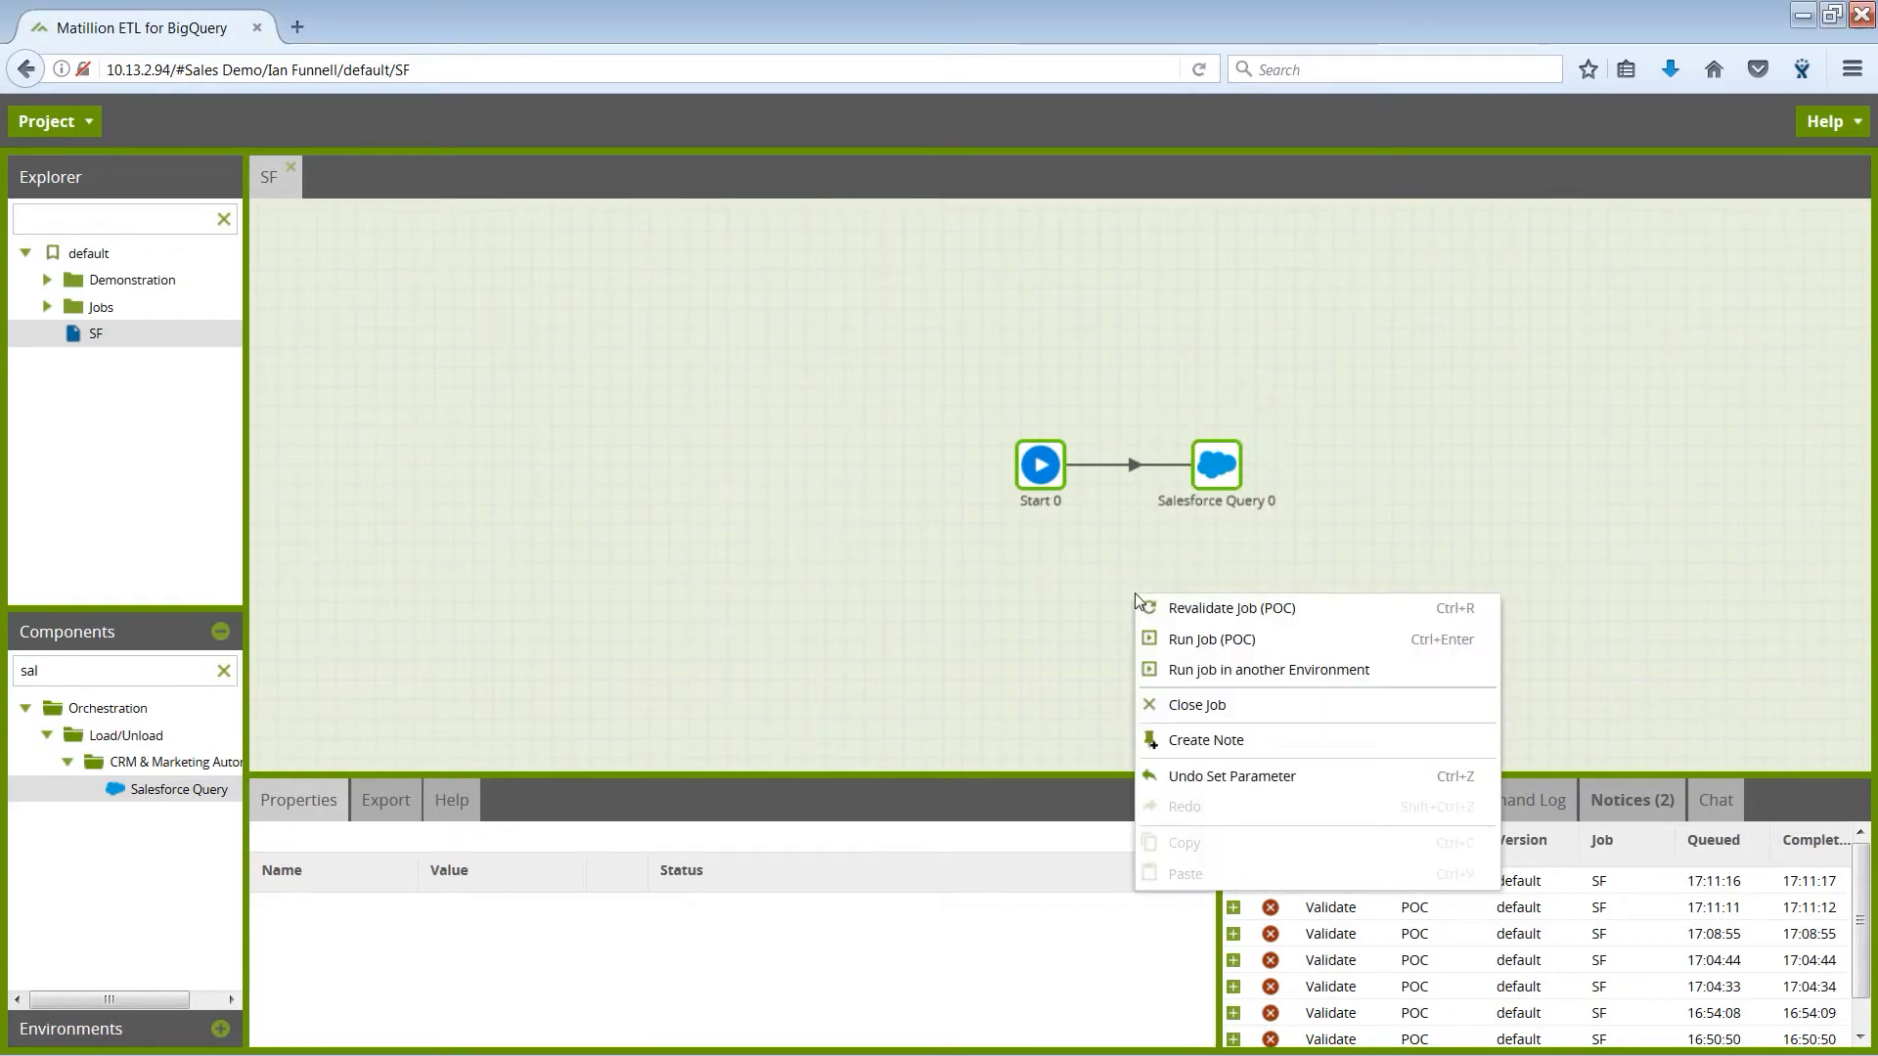
pyautogui.click(1177, 643)
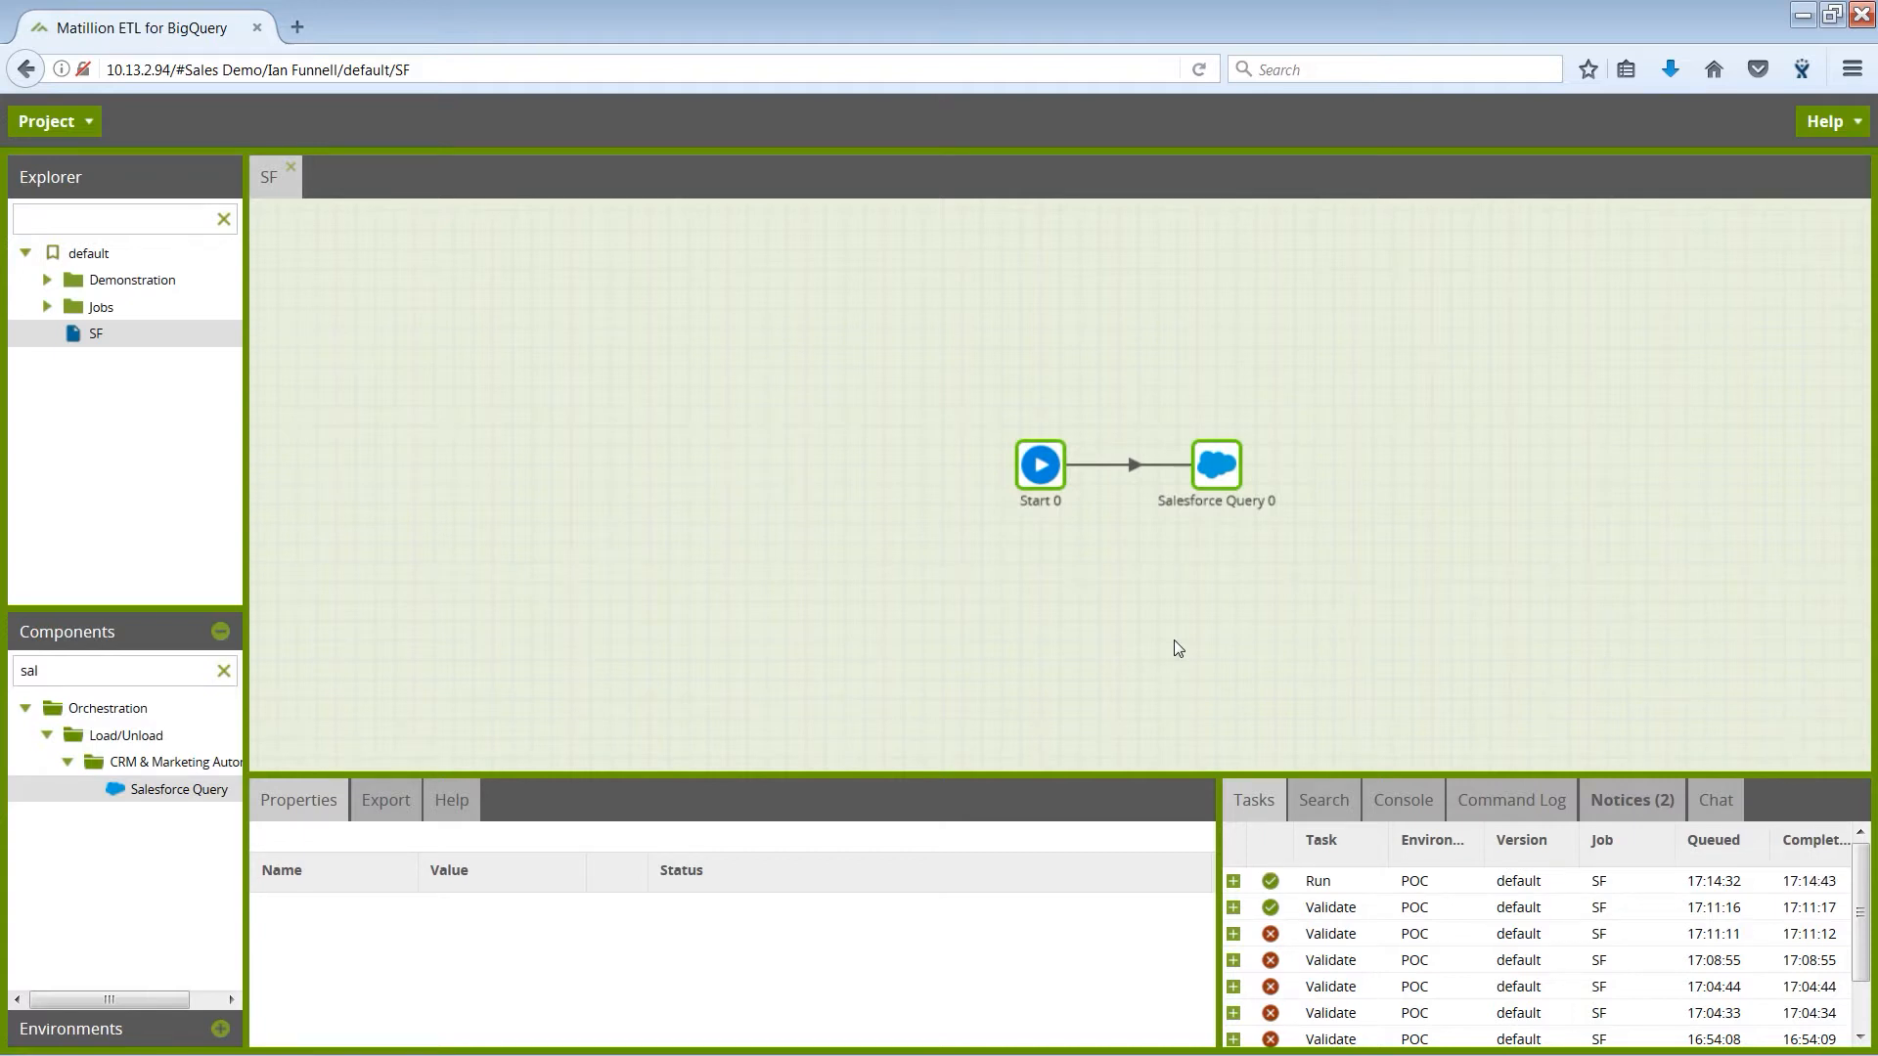
pyautogui.click(1234, 881)
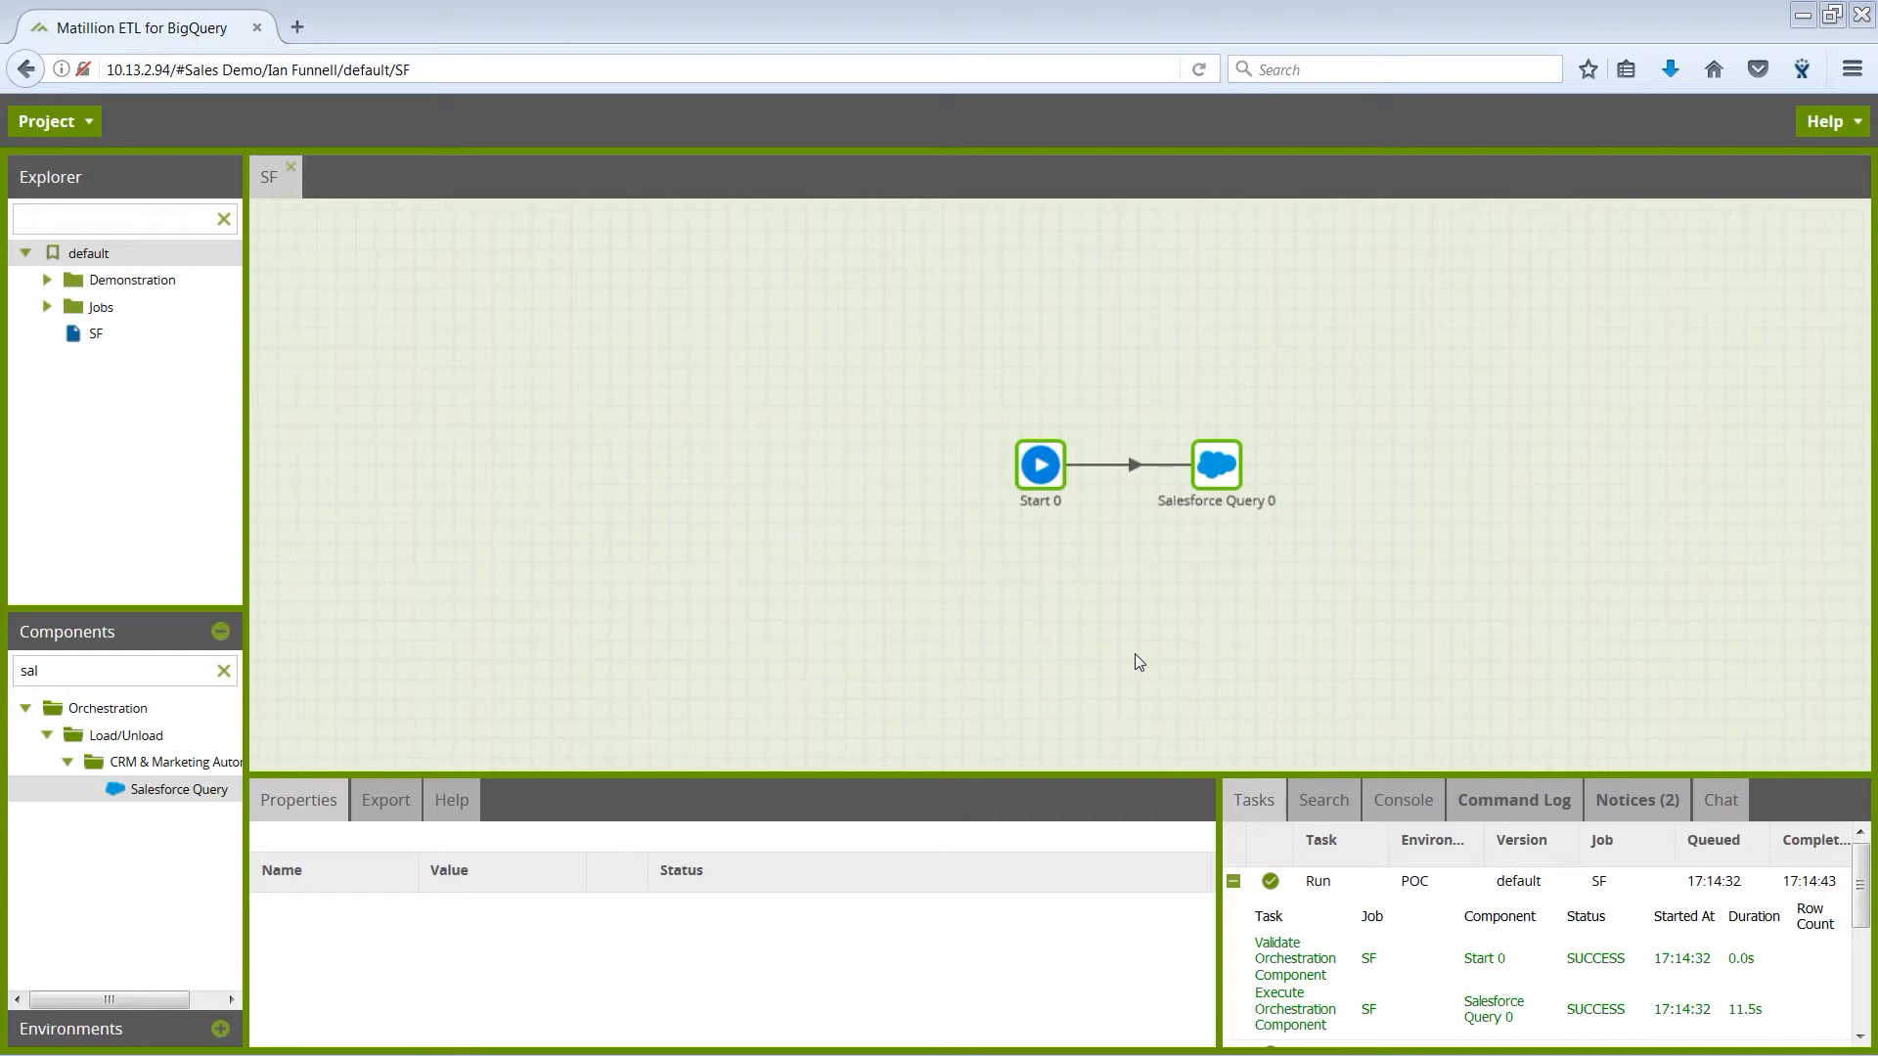
# Step: Create a transformation job named SF_Xforms under the default version and switch to it
pyautogui.rightClick(70, 258)
pyautogui.click(150, 327)
pyautogui.write('SF_Xforms')
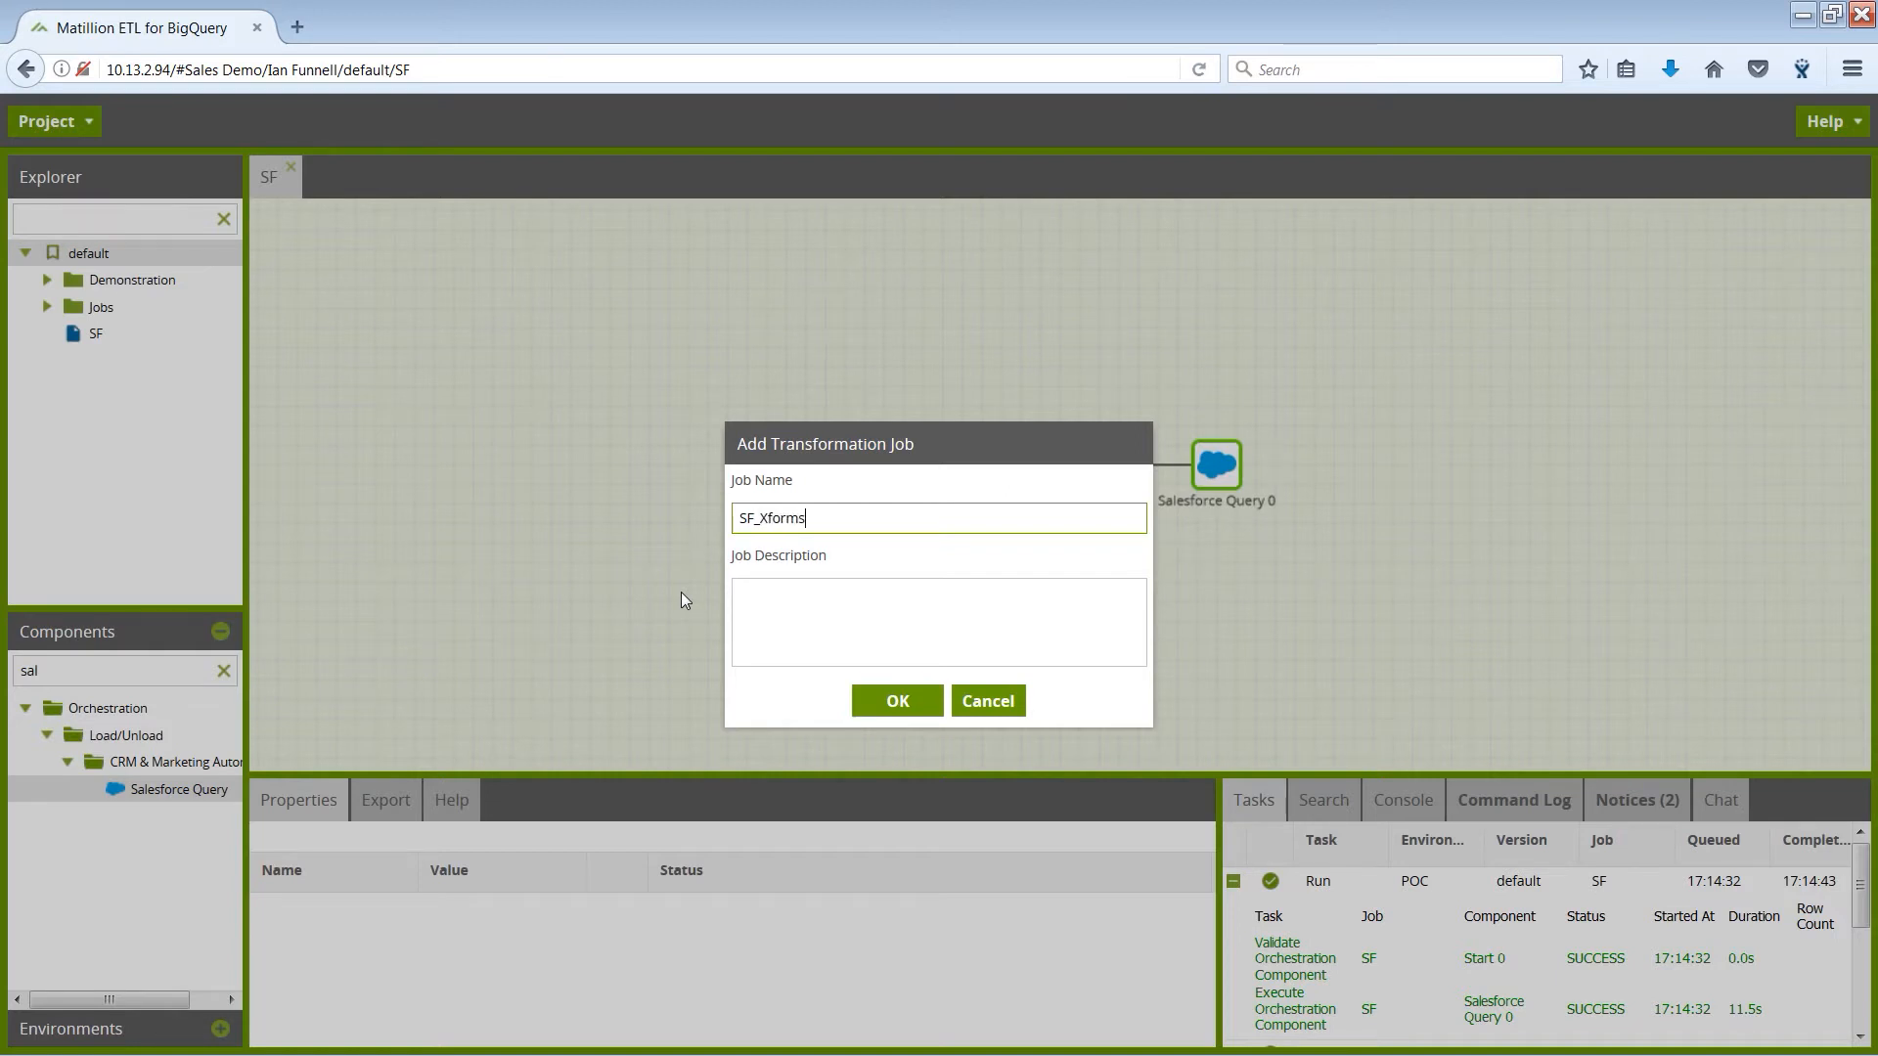
pyautogui.click(883, 702)
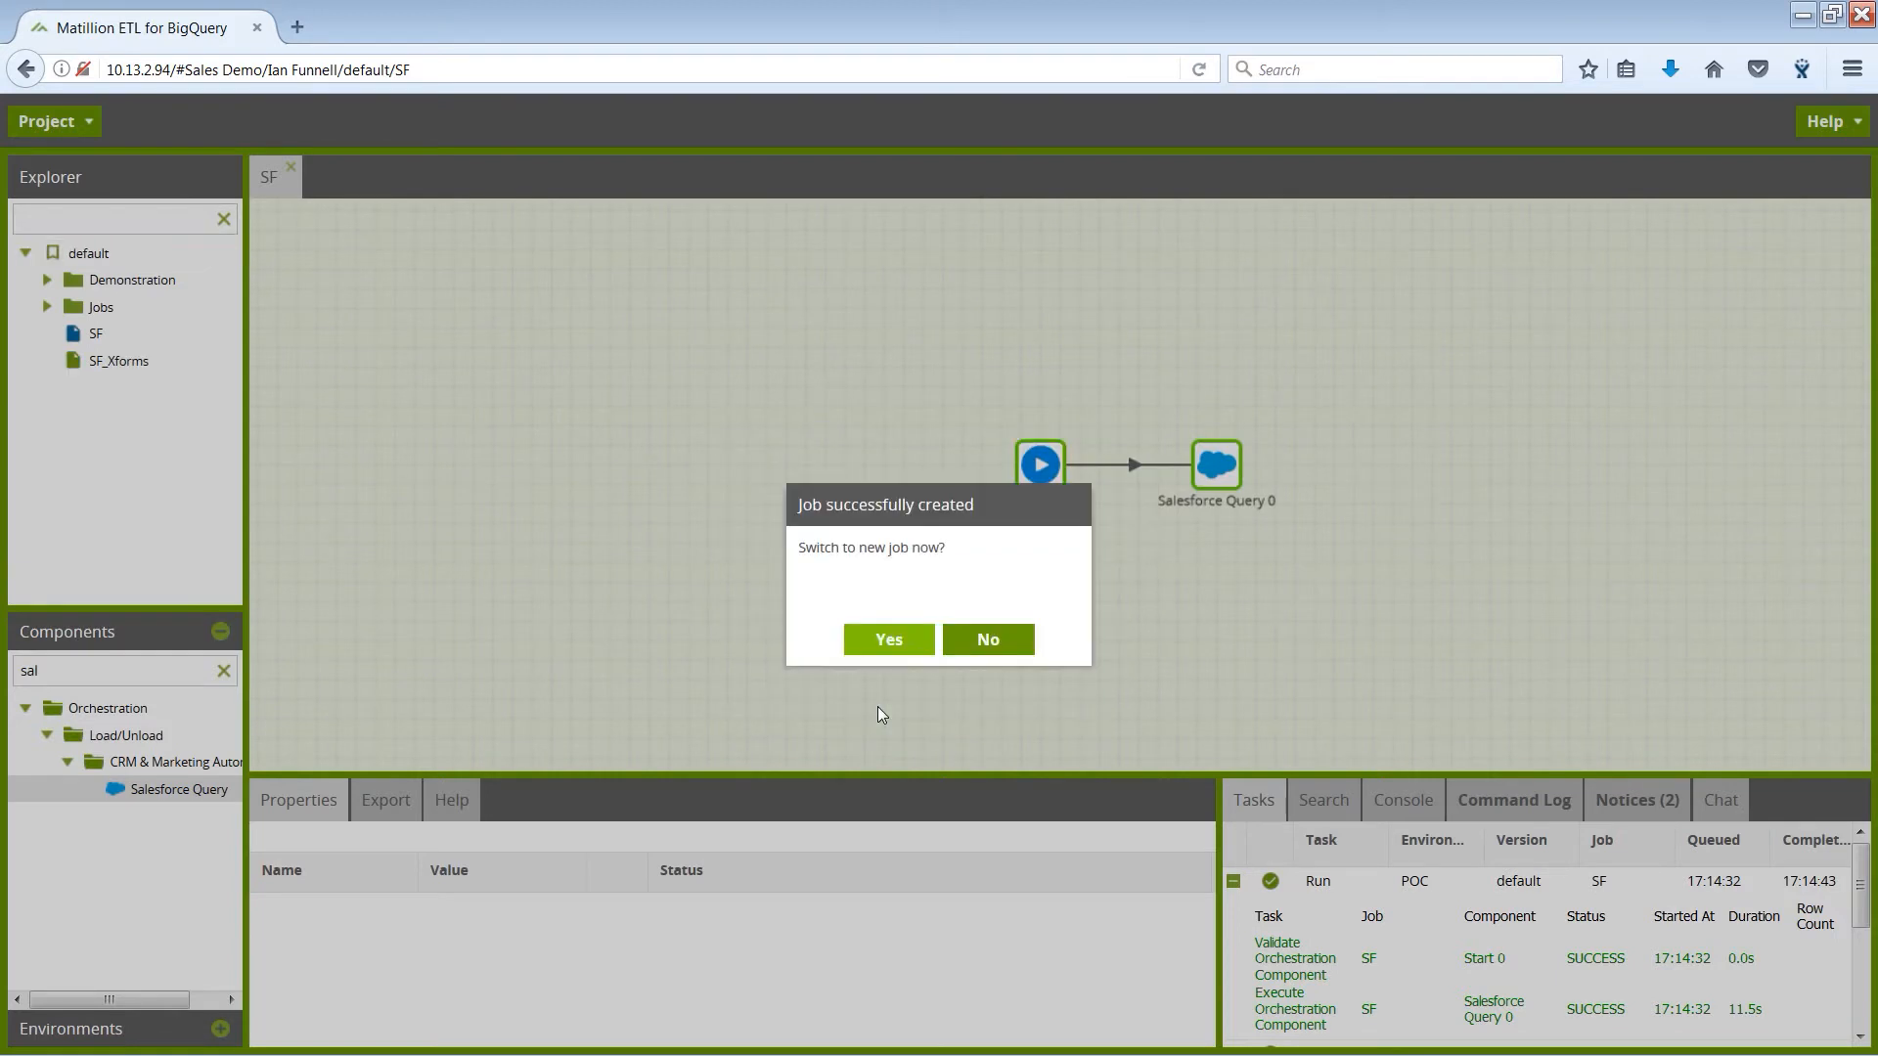
pyautogui.click(890, 643)
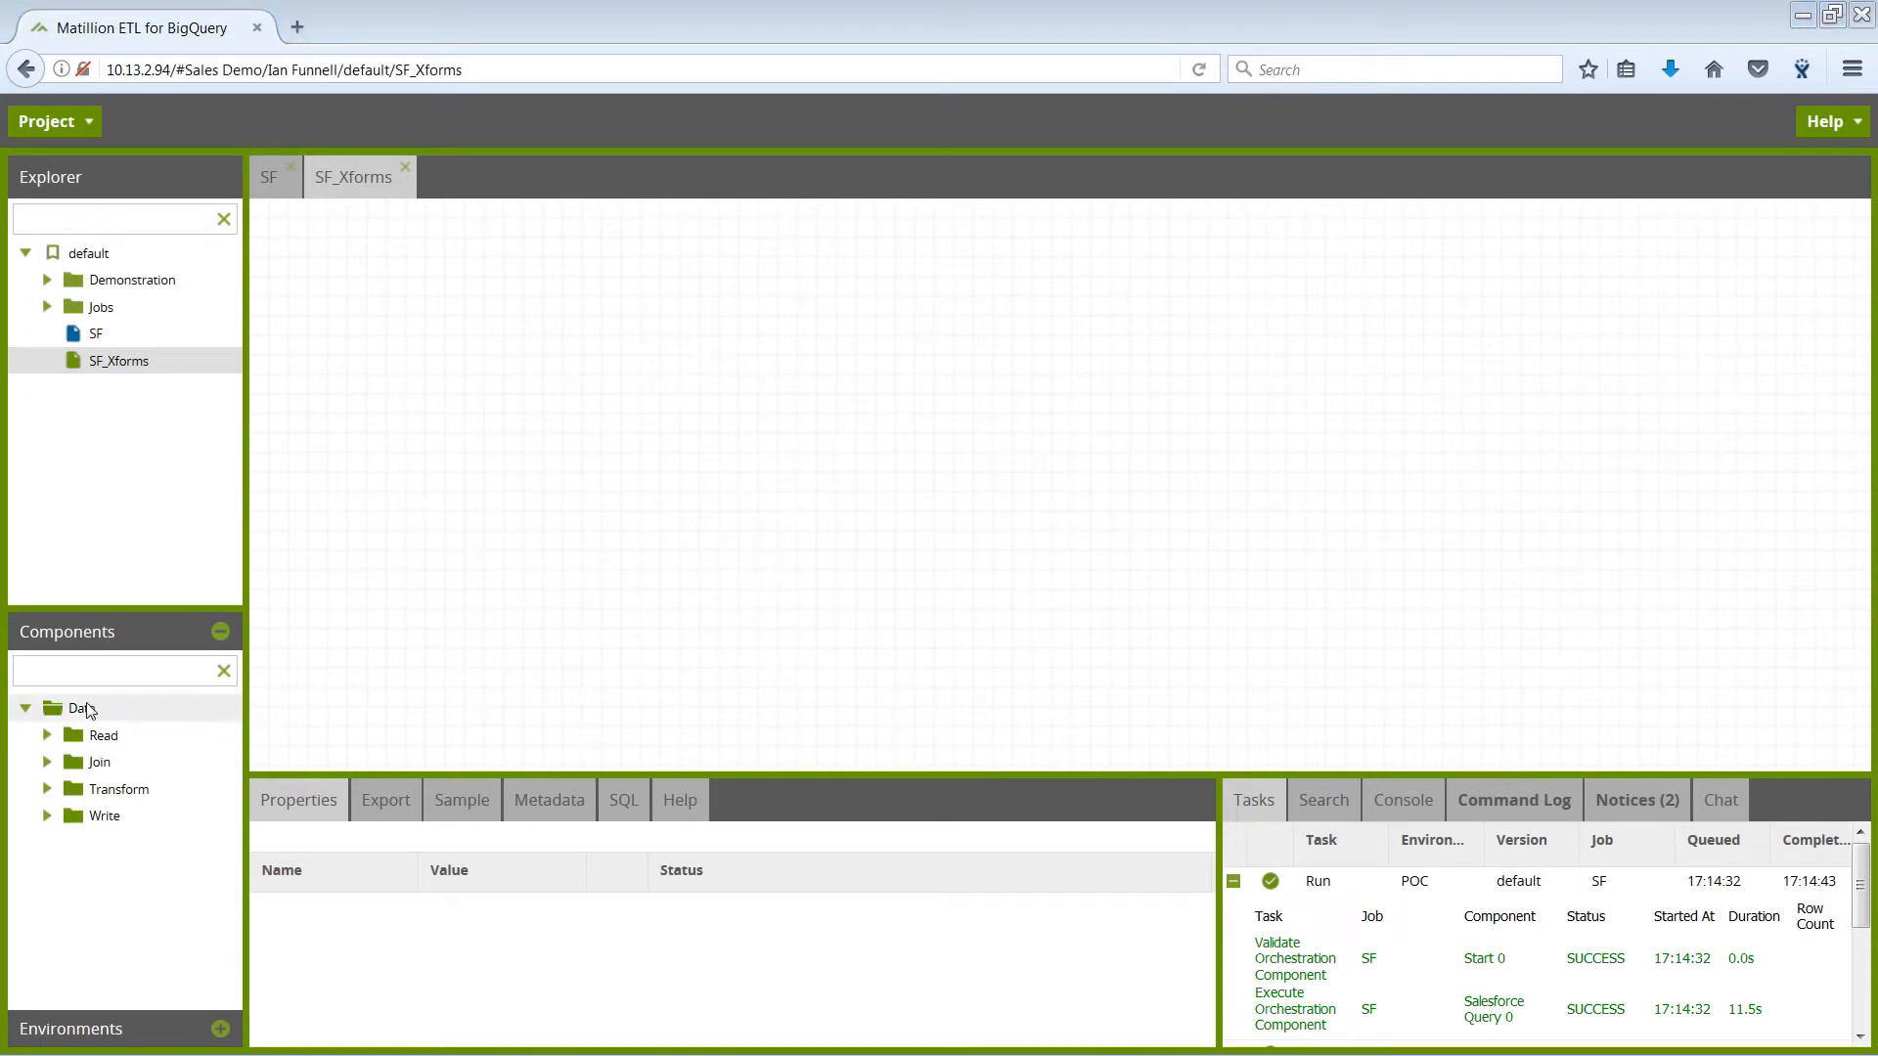
# Step: Add a Table Input component to the SF_Xforms canvas and set its Table to stage_sf_accounts
pyautogui.click(48, 736)
pyautogui.moveTo(112, 819); pyautogui.dragTo(754, 516)
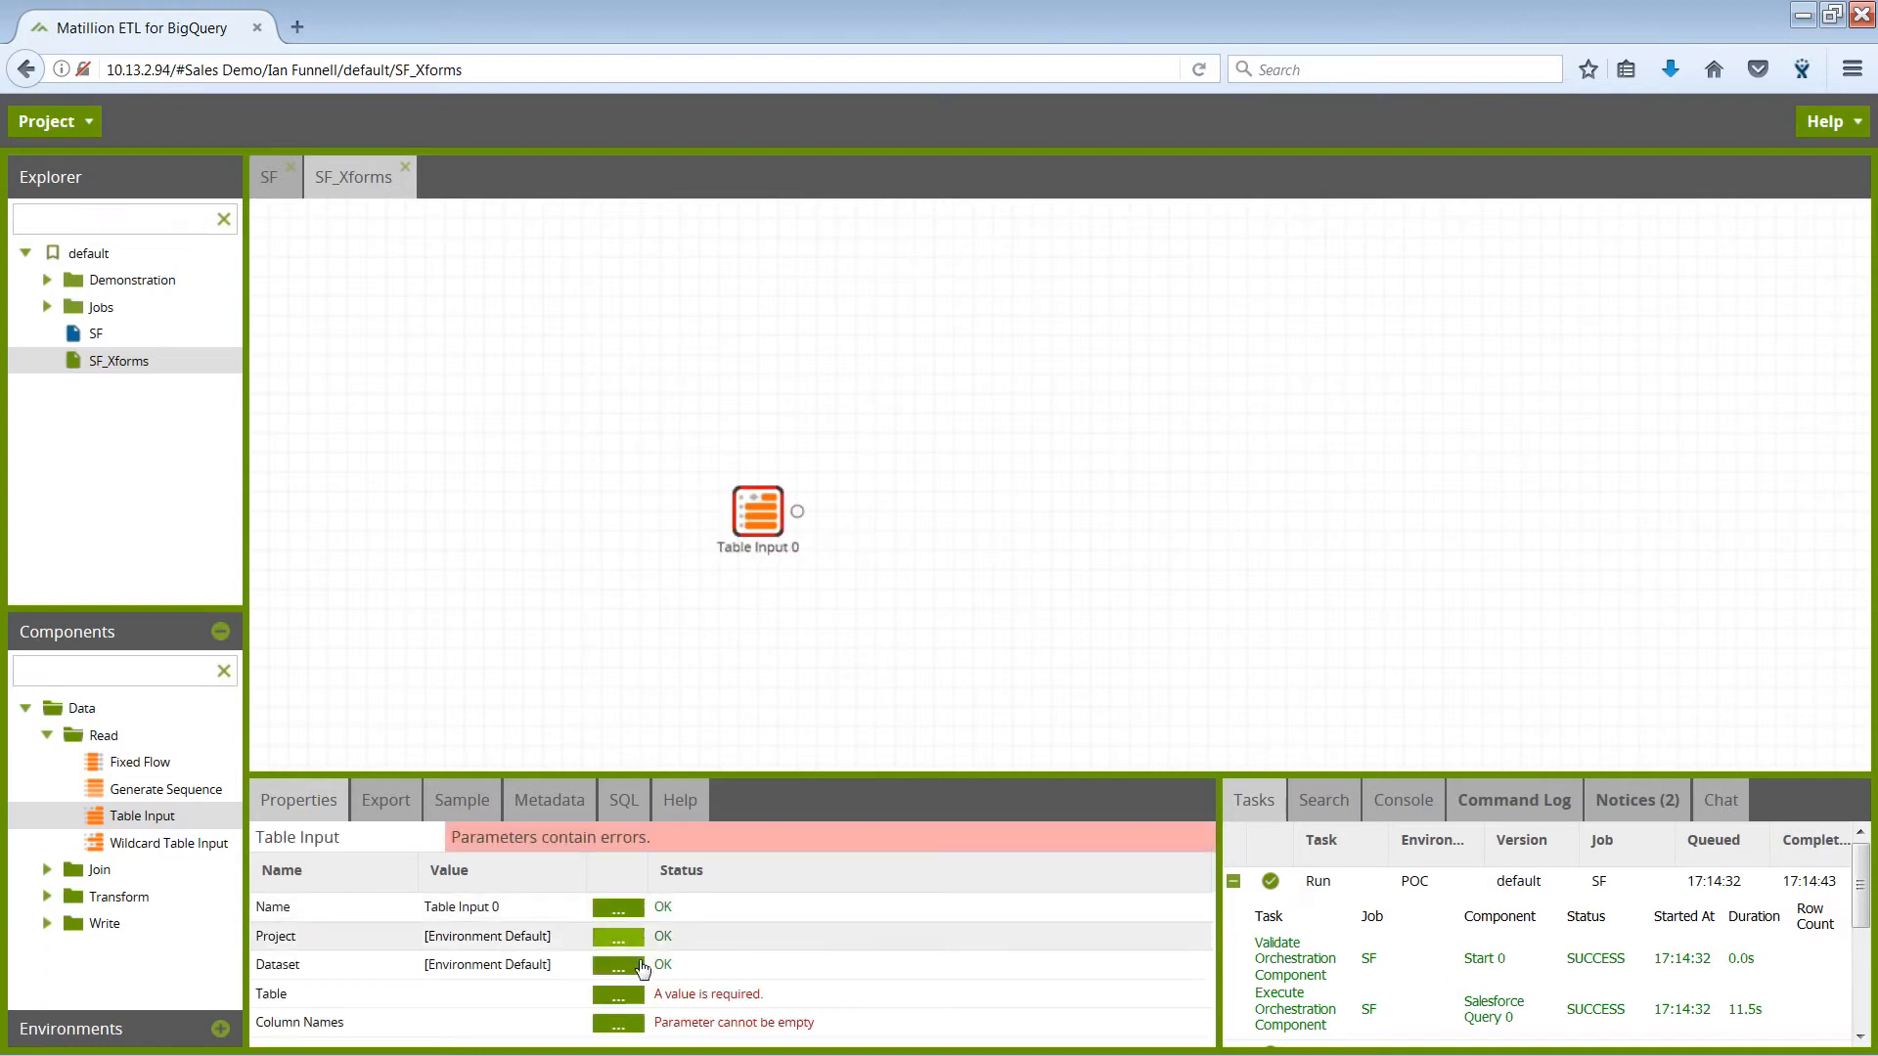
pyautogui.click(618, 996)
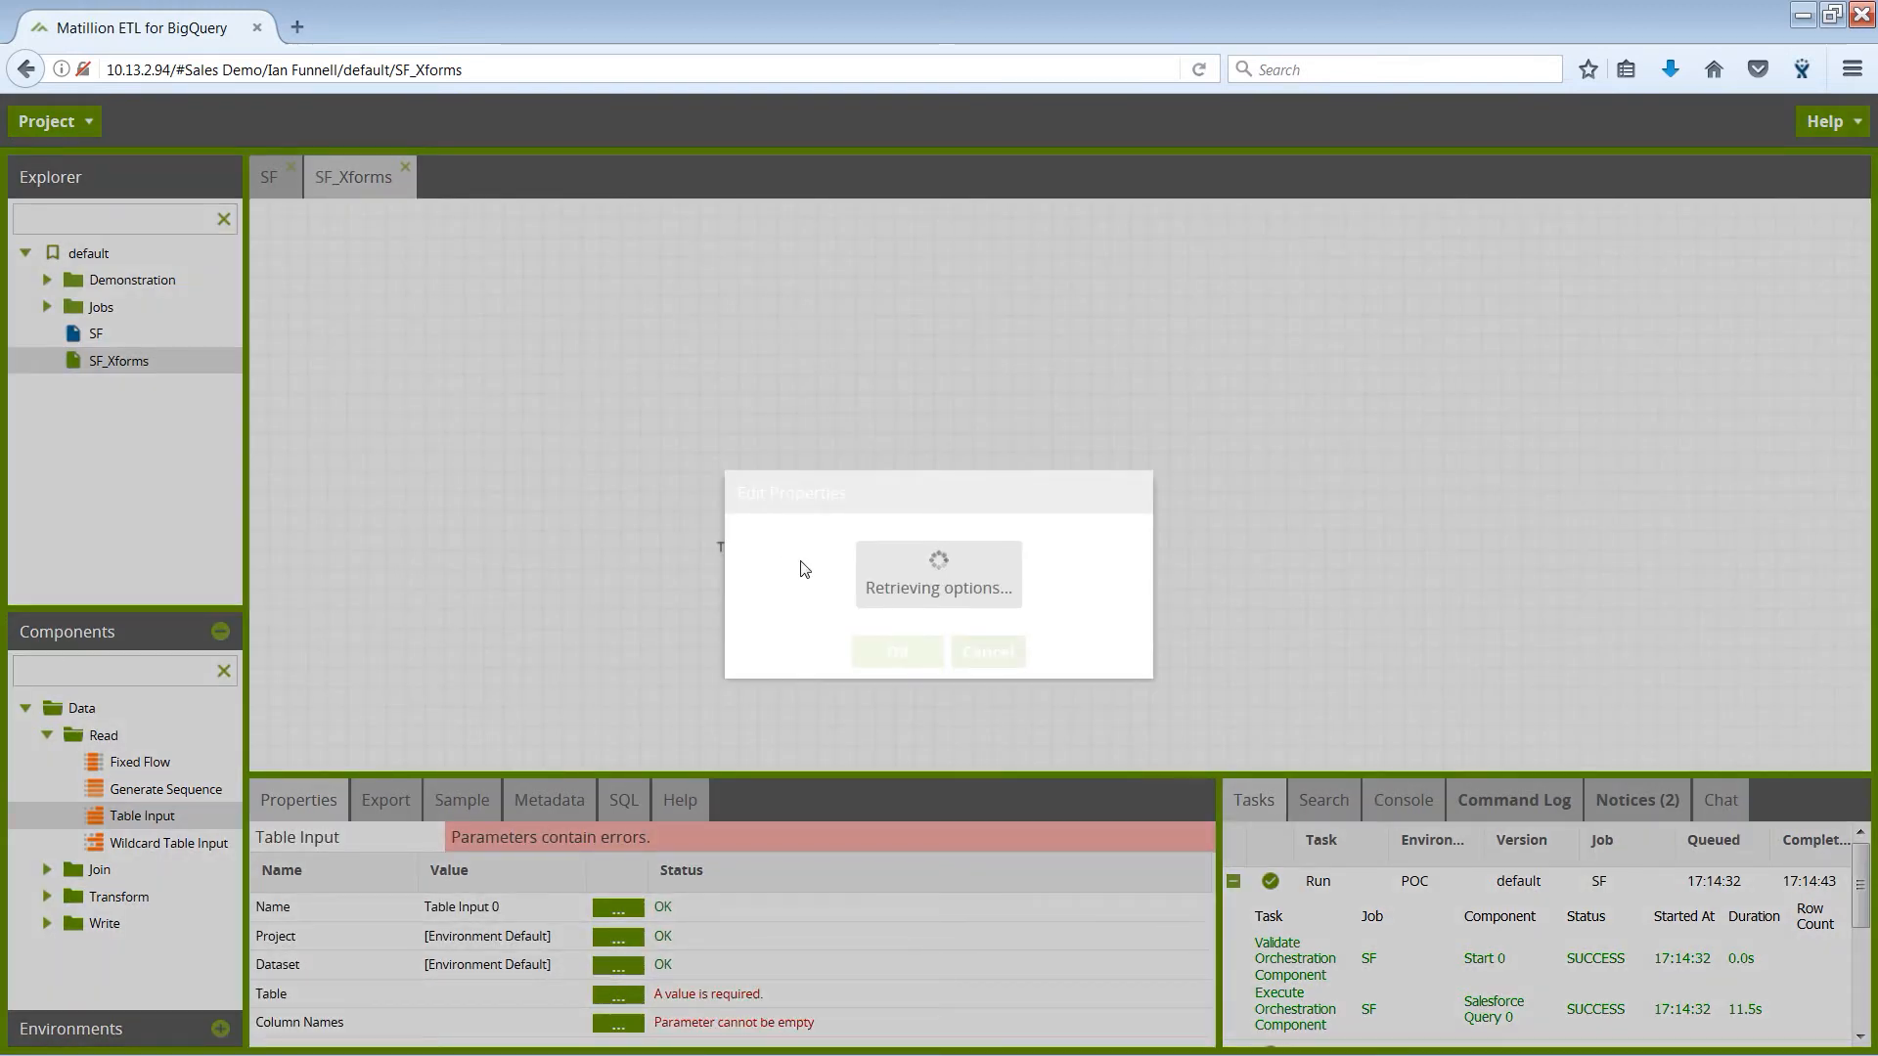
pyautogui.click(779, 571)
pyautogui.write('sf')
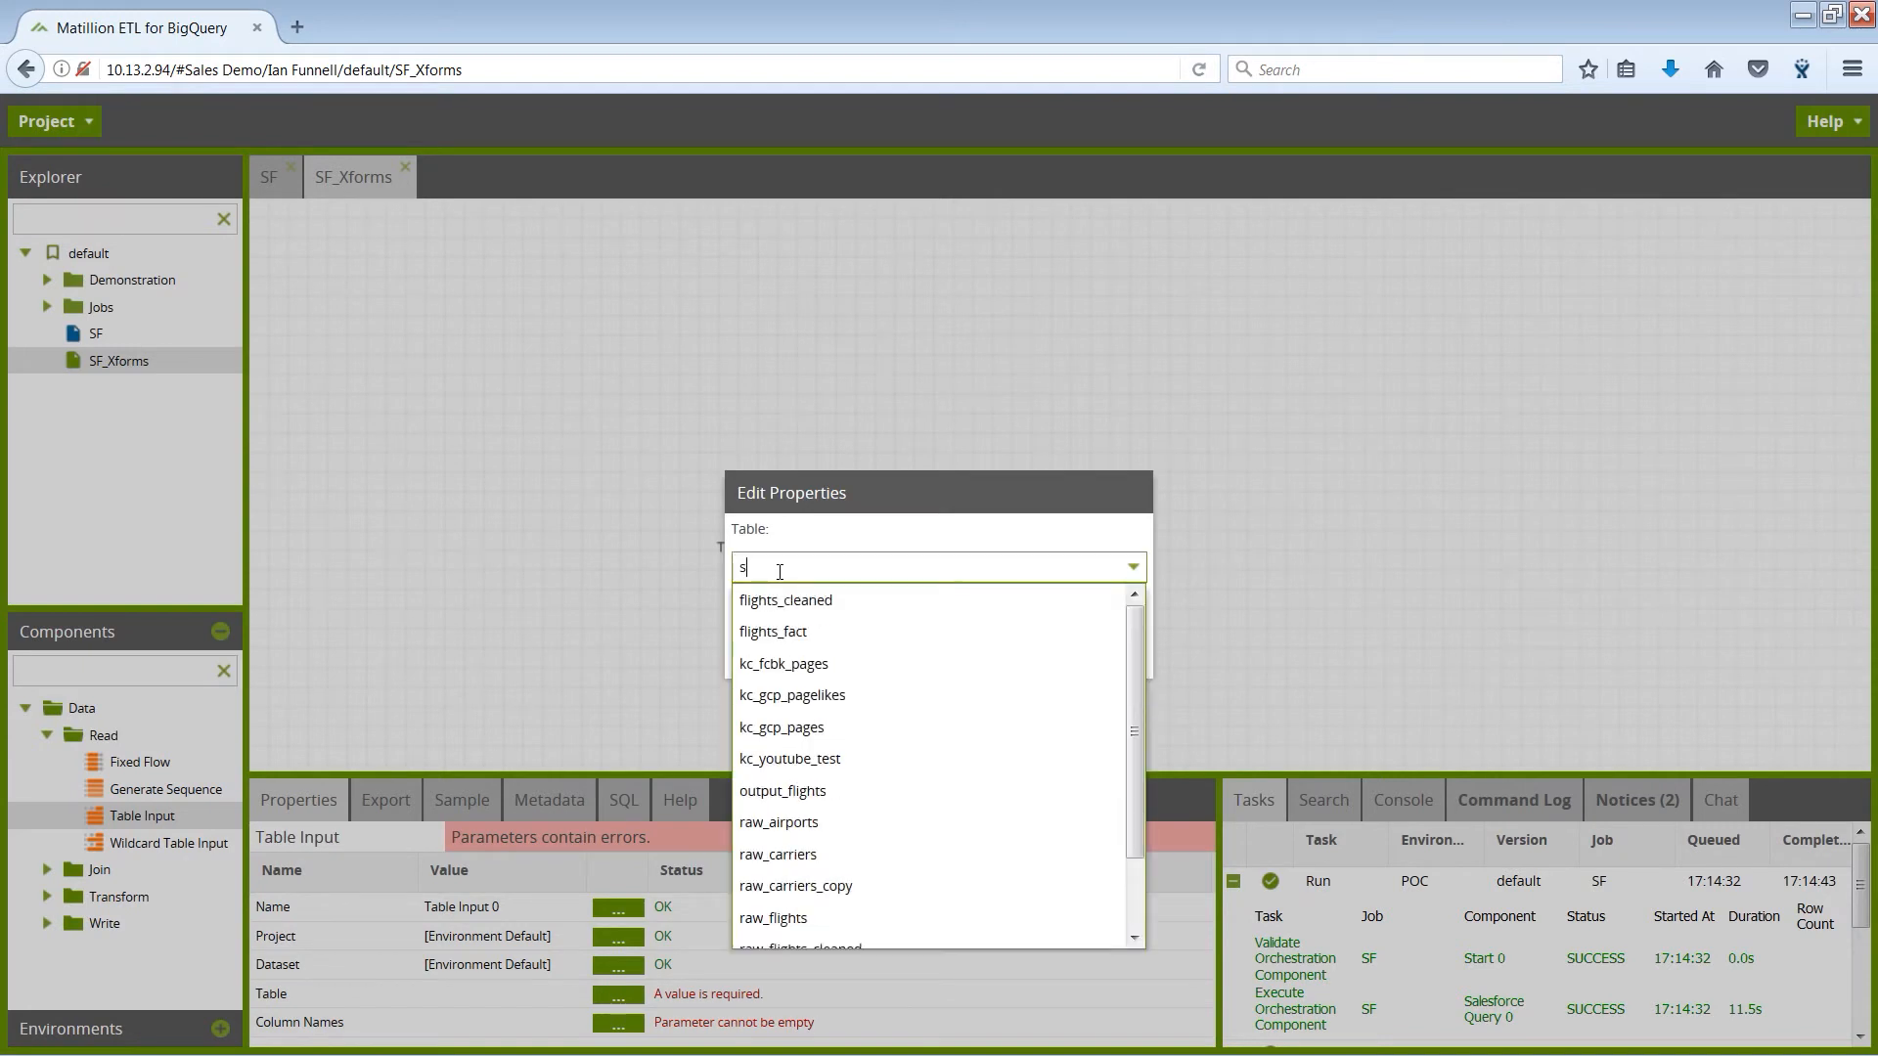
pyautogui.click(781, 604)
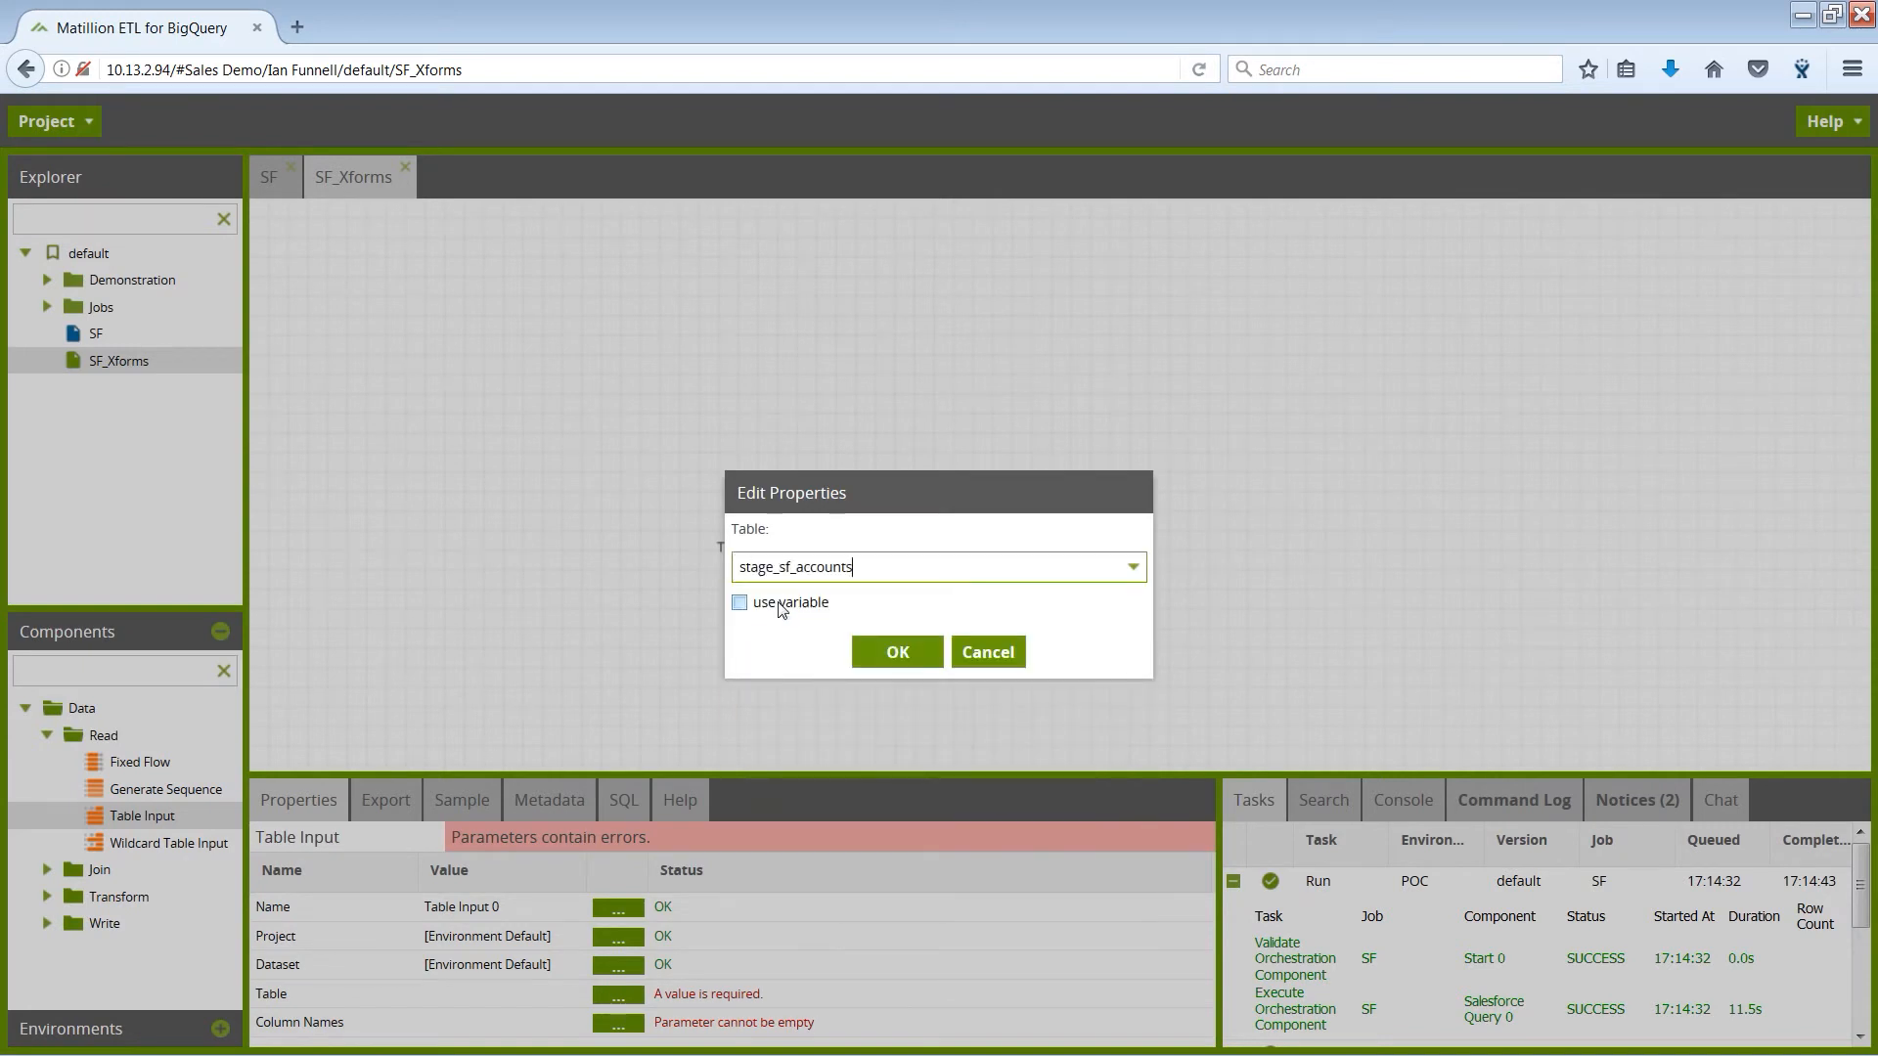
pyautogui.click(883, 653)
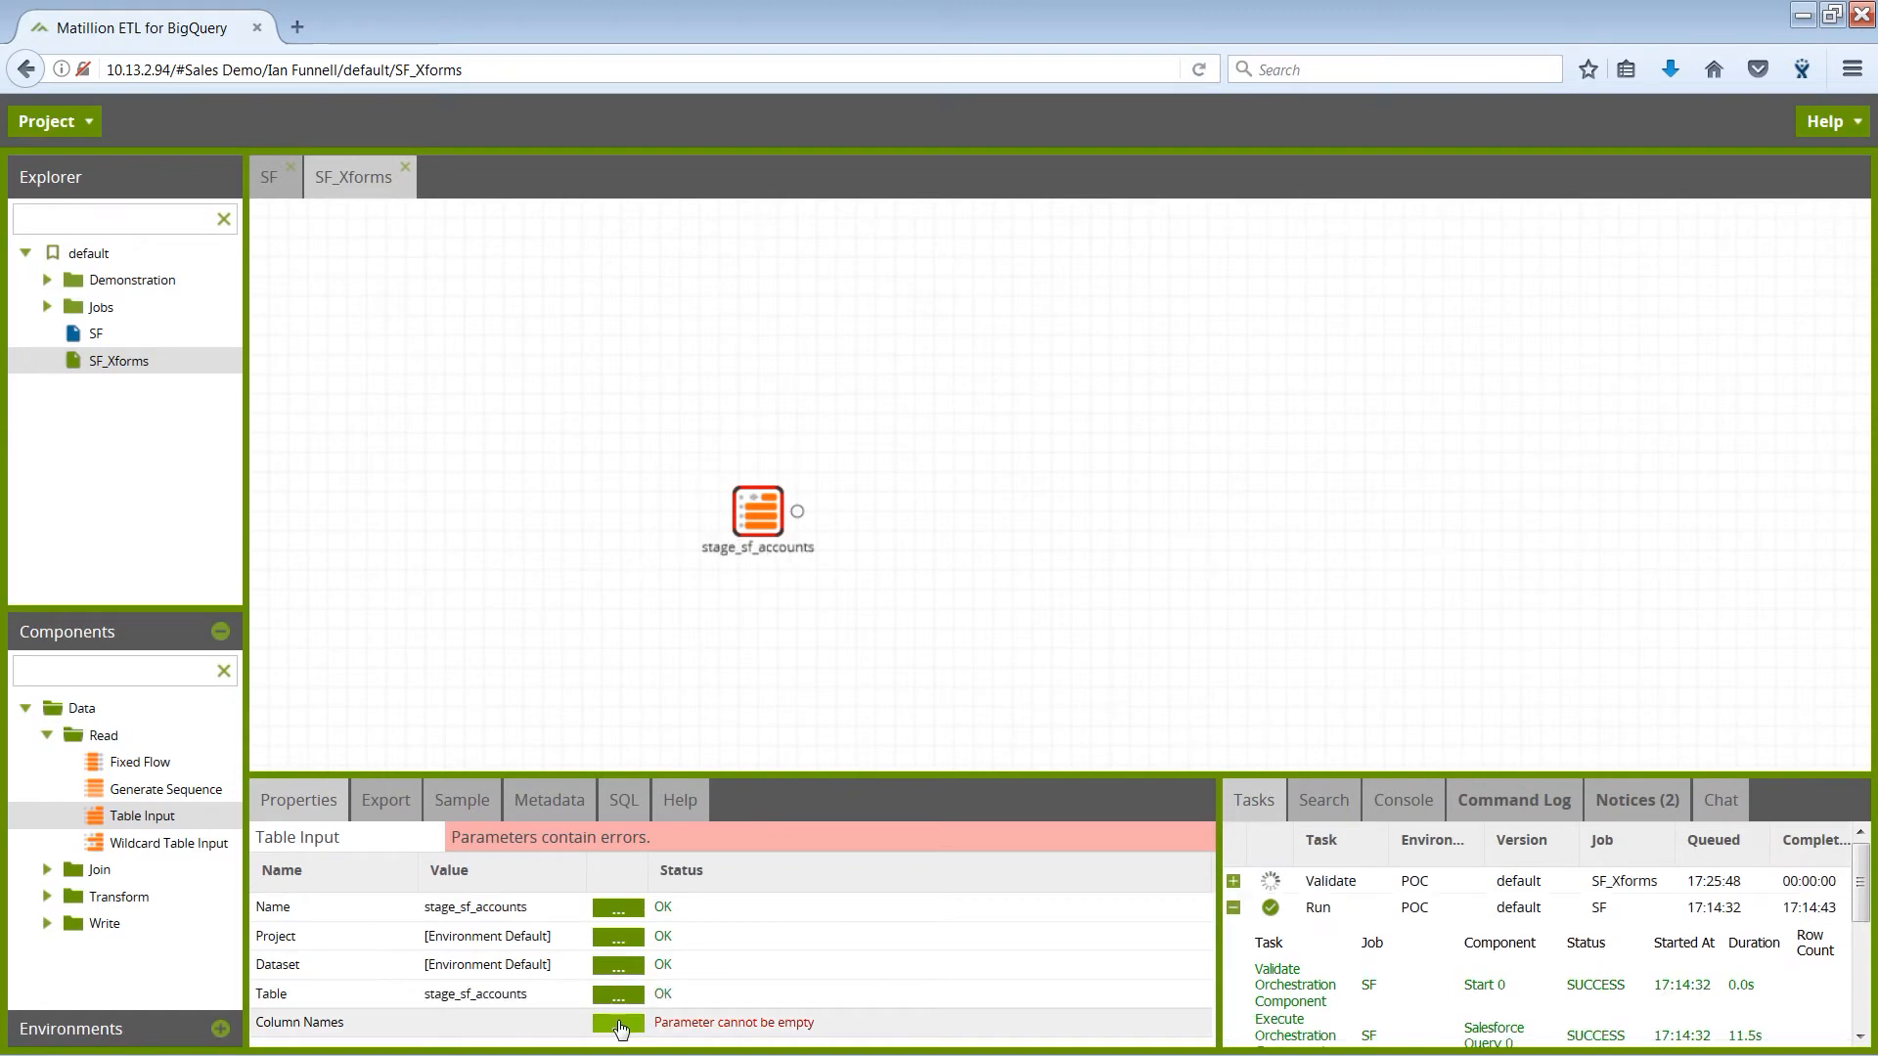
# Step: Include all columns from id through billingcountry in the Table Input's Column Names and retrieve its sample row count
pyautogui.click(618, 1022)
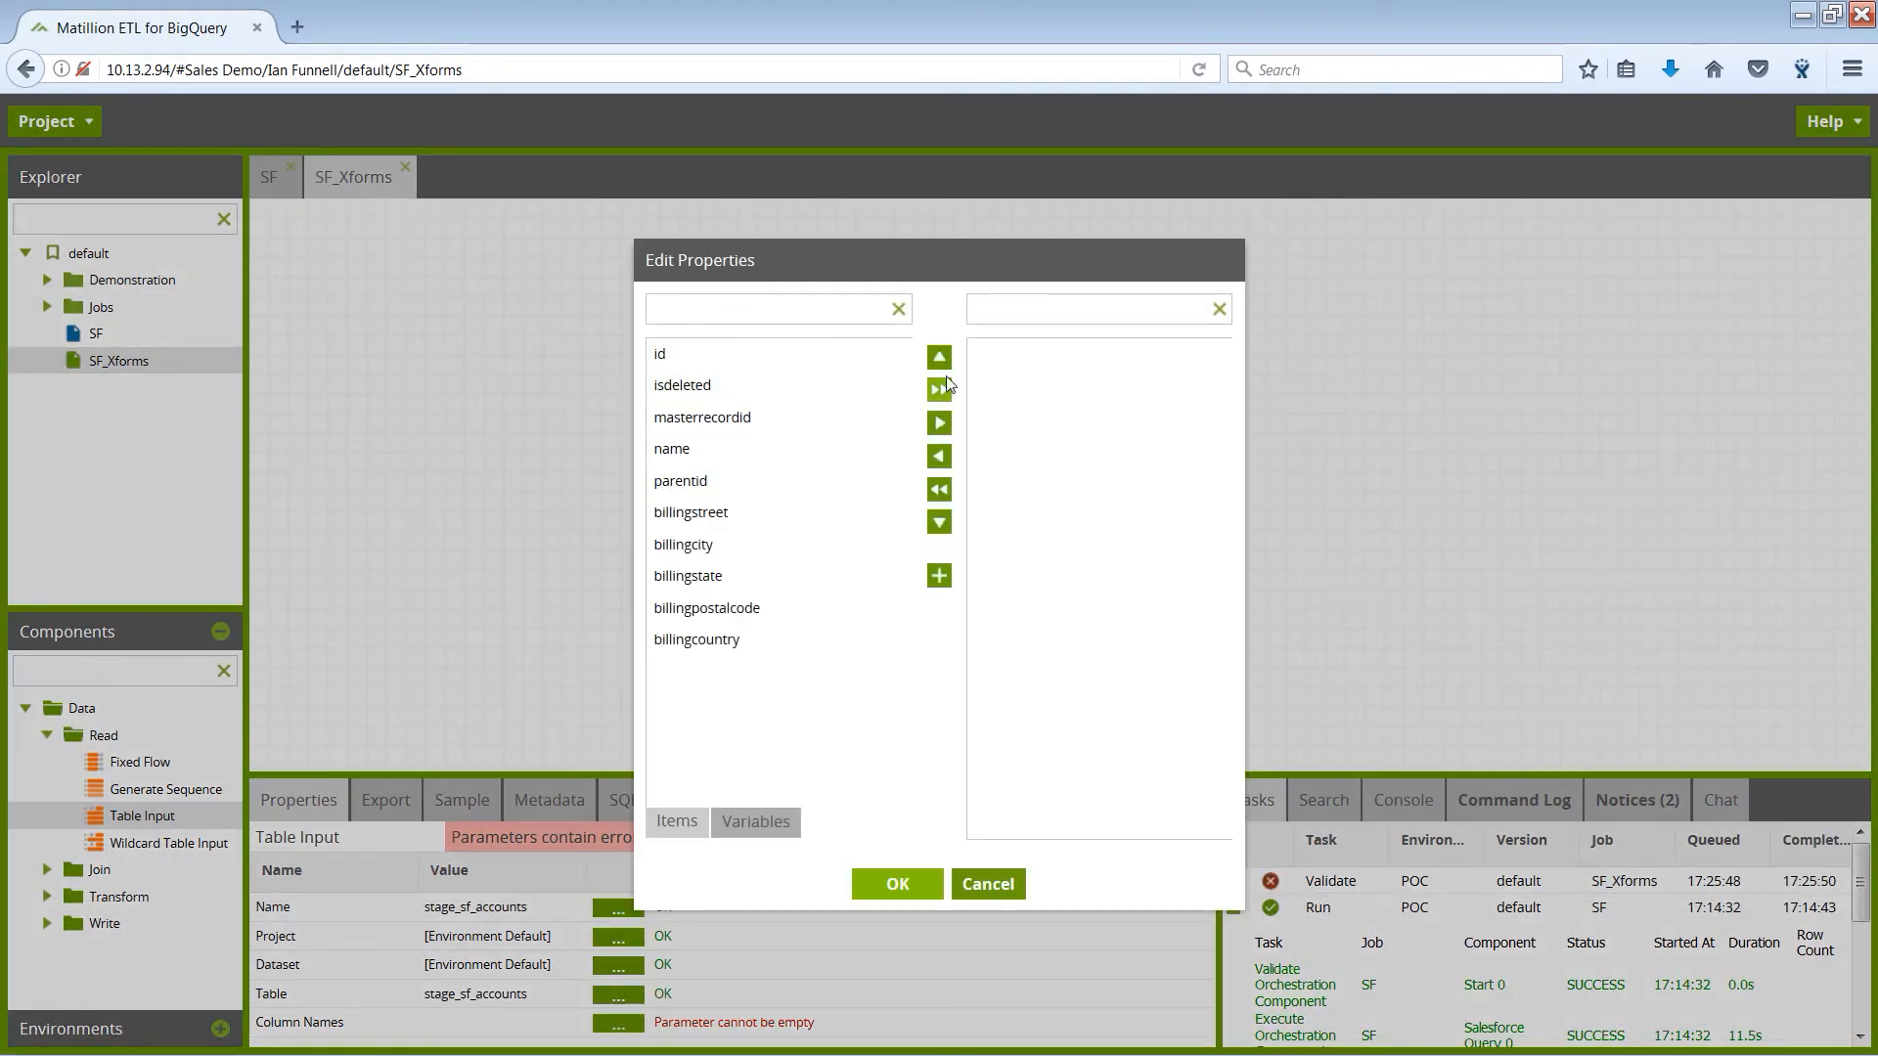
pyautogui.click(902, 885)
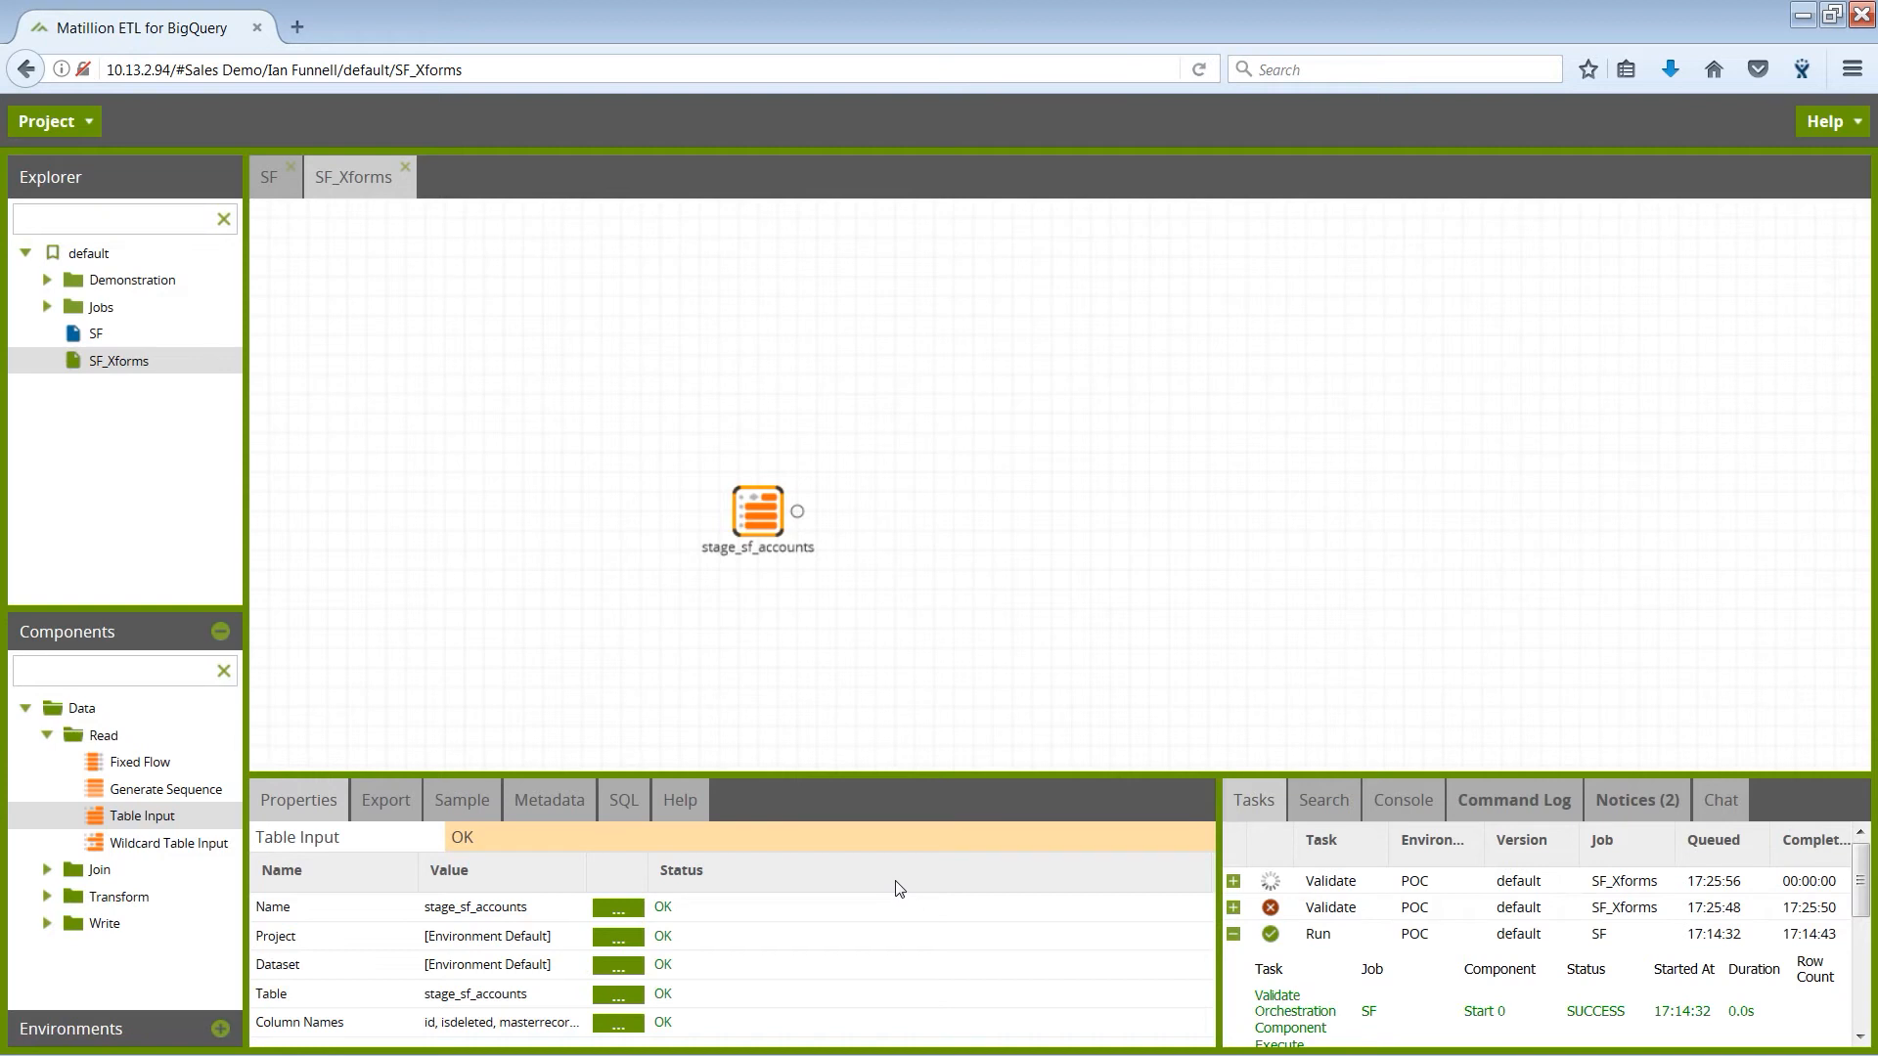
pyautogui.click(457, 799)
pyautogui.click(592, 843)
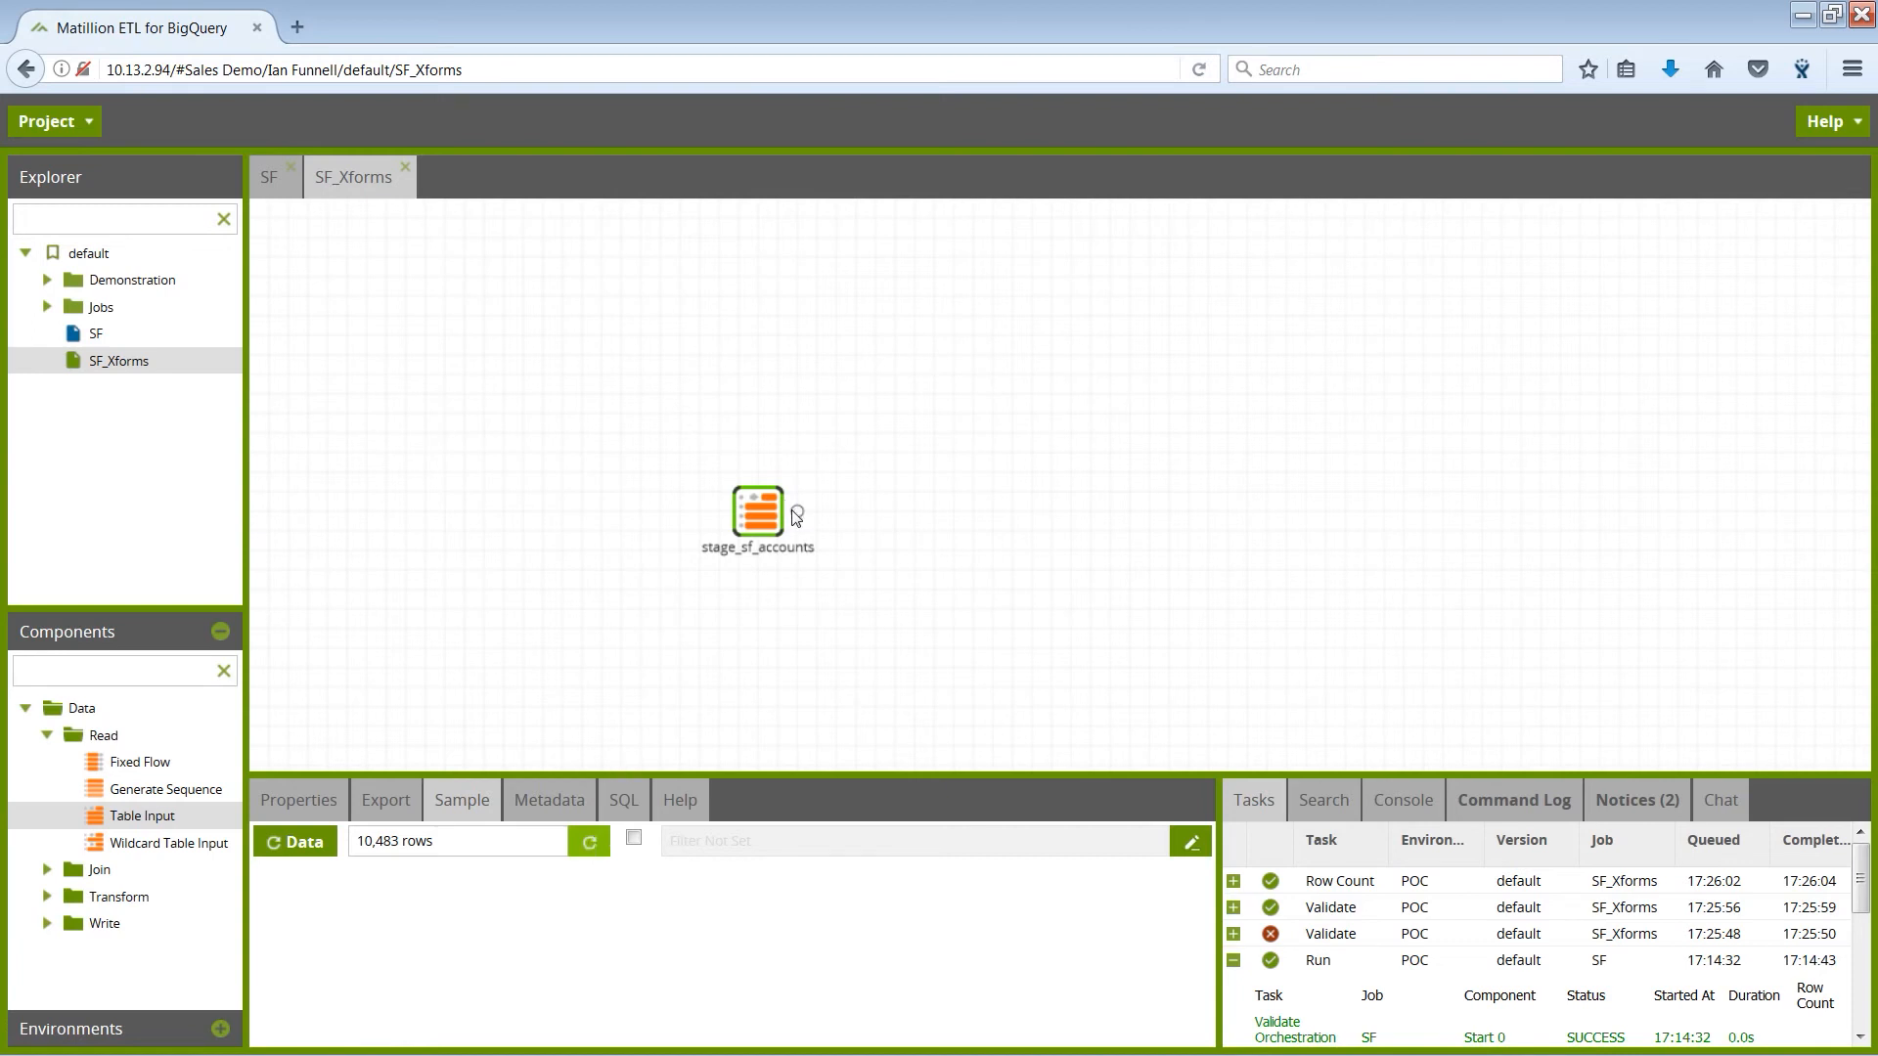
# Step: Draw an output connection from the stage_sf_accounts component across the canvas
pyautogui.moveTo(797, 512); pyautogui.dragTo(1002, 520)
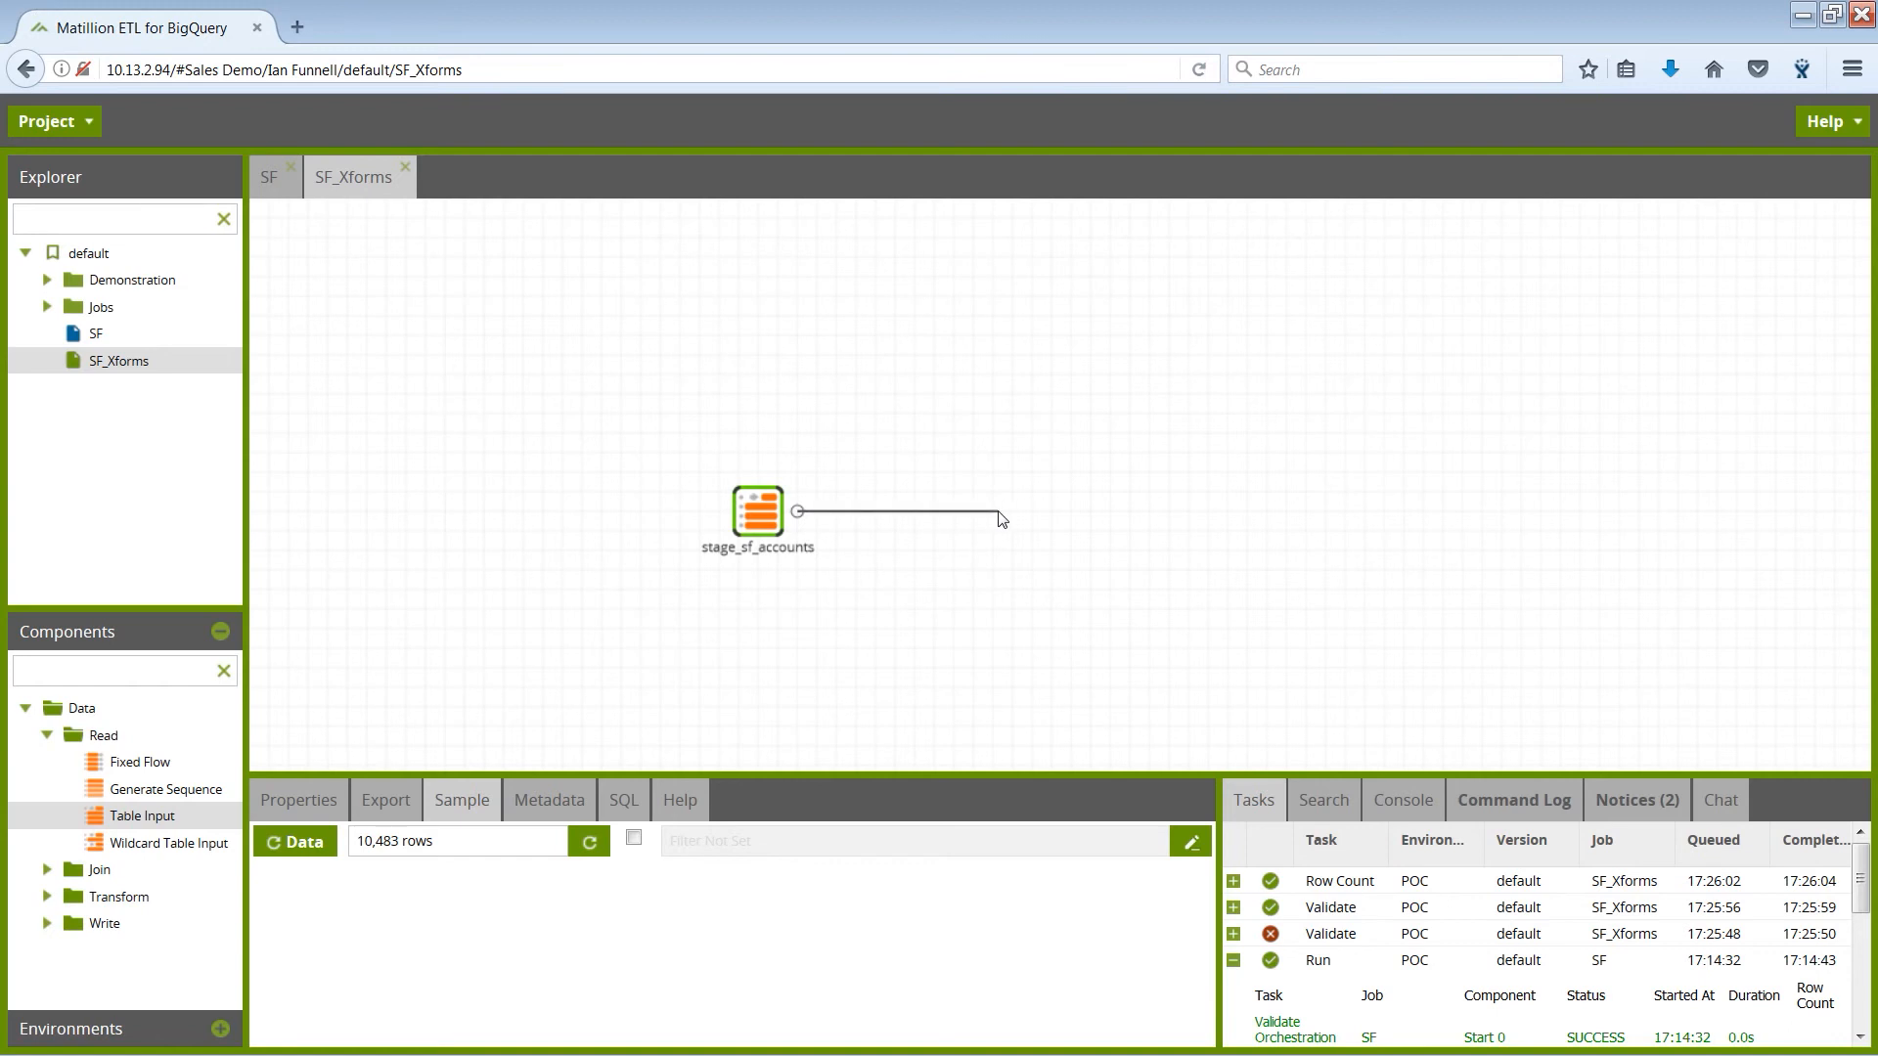